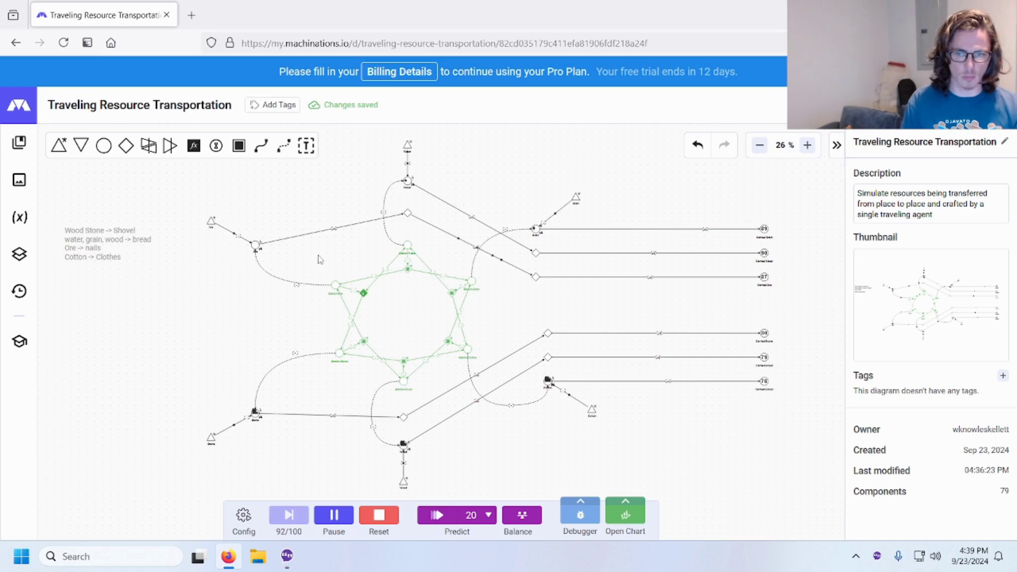
# Highlight the central green travel loop, then the column of six pools at the ends of the long resource connections.
pyautogui.moveTo(328, 245); pyautogui.dragTo(482, 391)
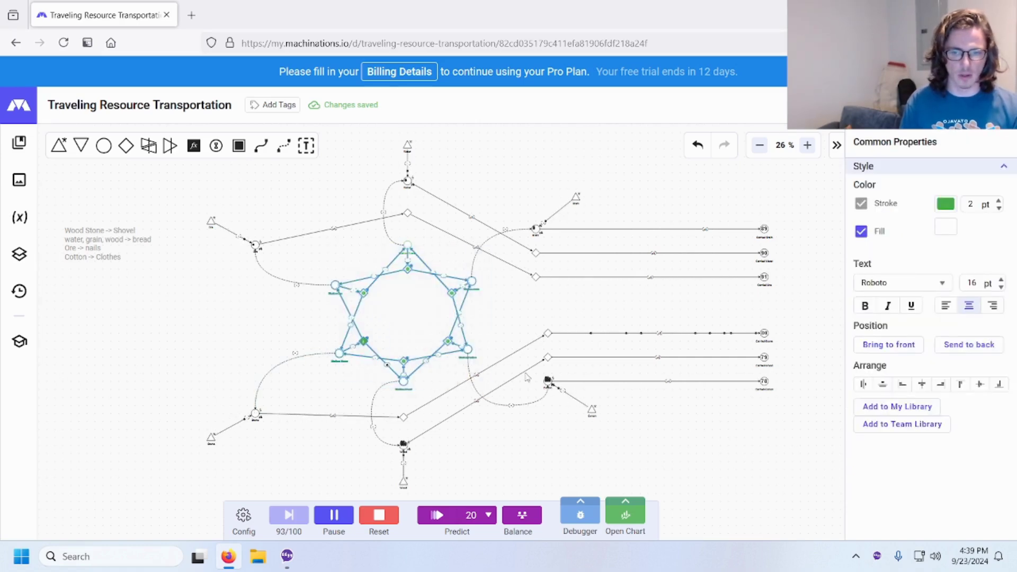
pyautogui.moveTo(337, 249); pyautogui.dragTo(444, 382)
pyautogui.click(493, 329)
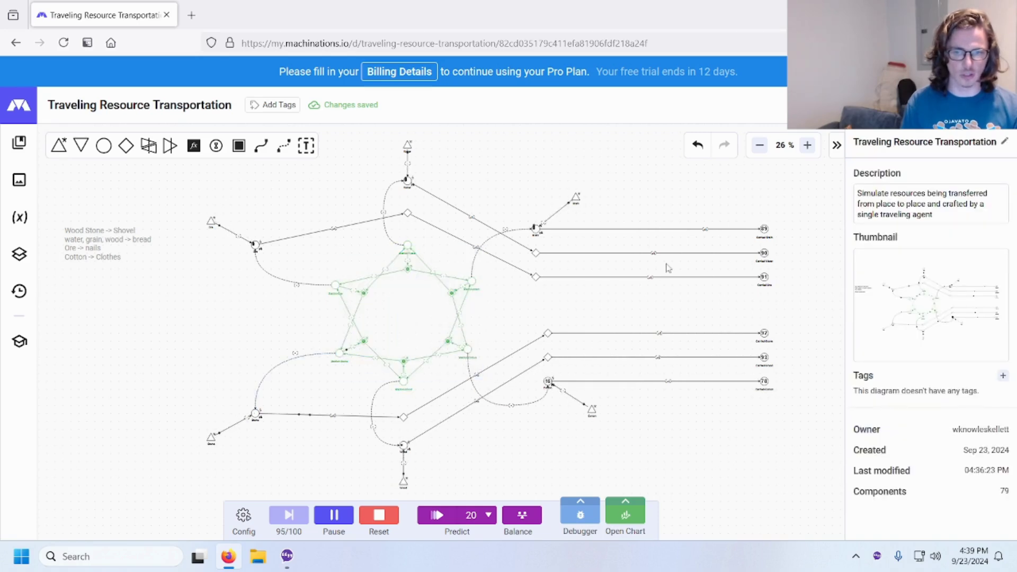
pyautogui.moveTo(805, 196); pyautogui.dragTo(627, 459)
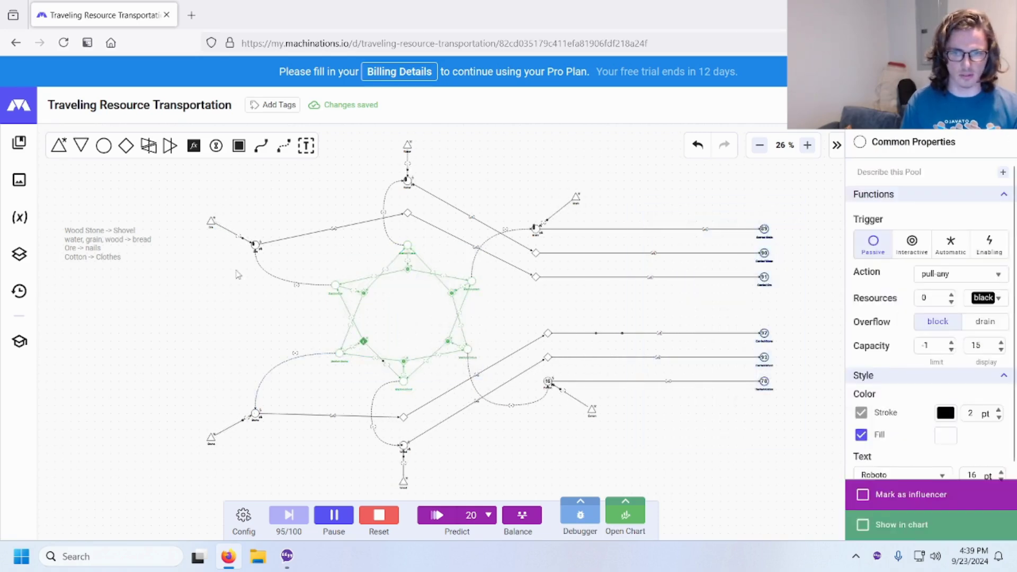
pyautogui.click(532, 300)
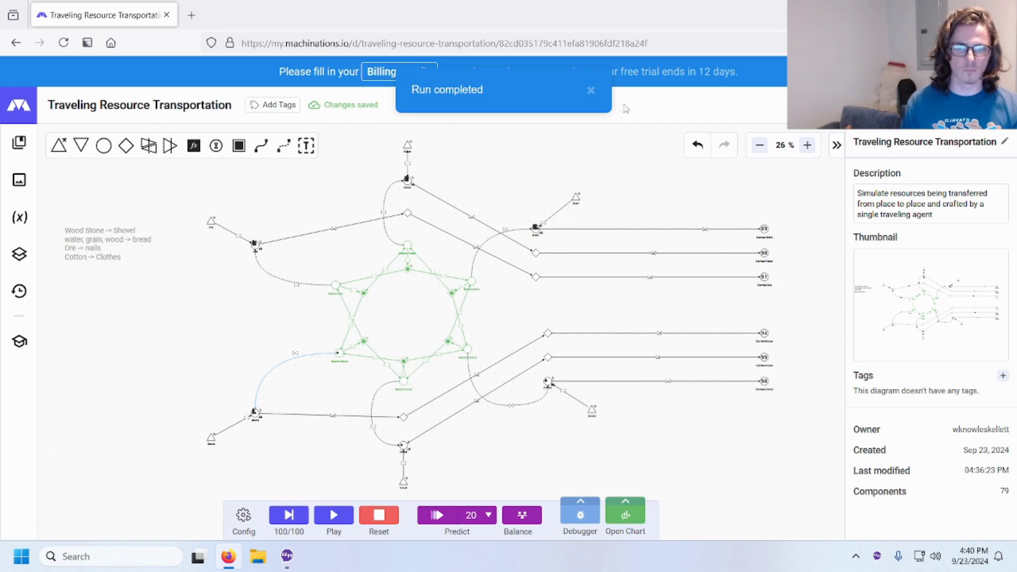
# Dismiss the run notification and play the simulation again.
pyautogui.click(591, 90)
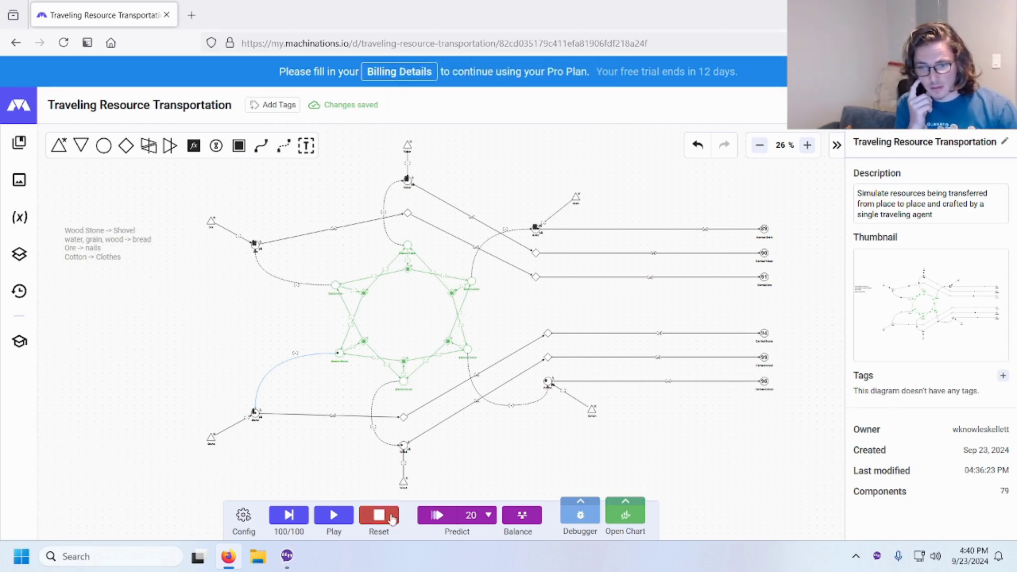
pyautogui.click(333, 515)
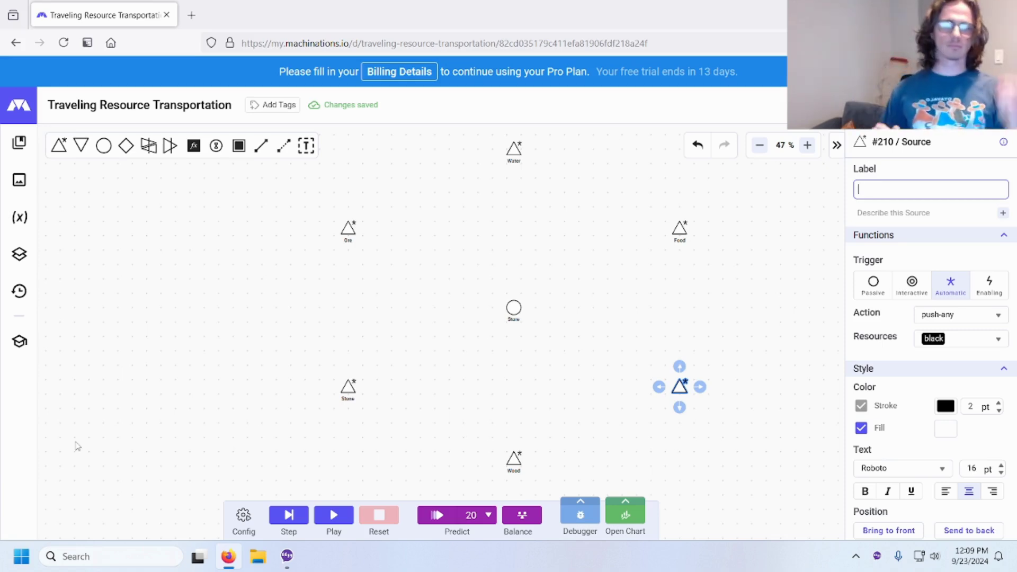
# Label the unnamed source Cotton.
pyautogui.click(657, 218)
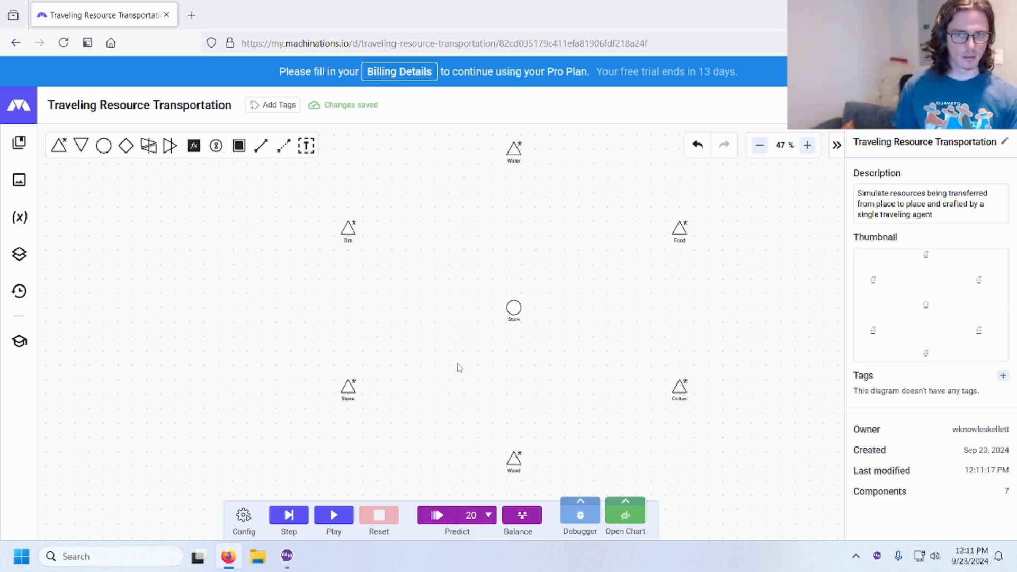
pyautogui.scroll(-3, 477, 350)
pyautogui.scroll(3, 498, 339)
pyautogui.scroll(-1, 451, 334)
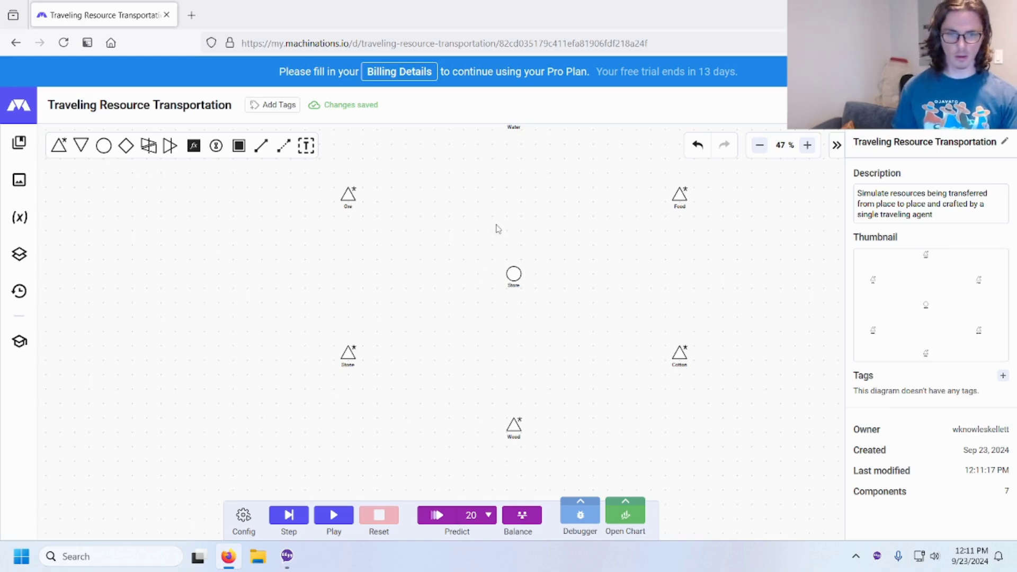
pyautogui.scroll(-4, 568, 380)
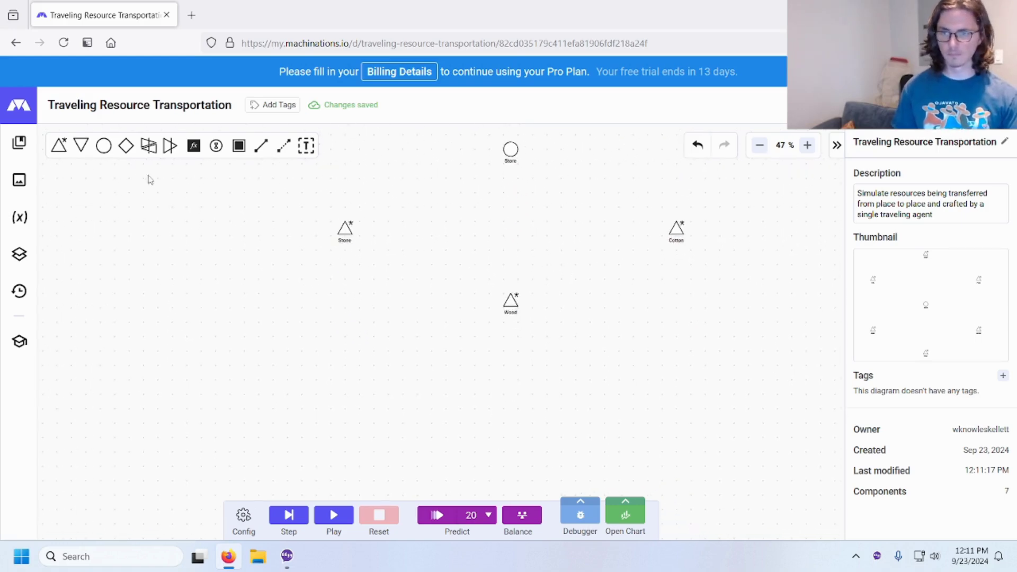
pyautogui.click(510, 301)
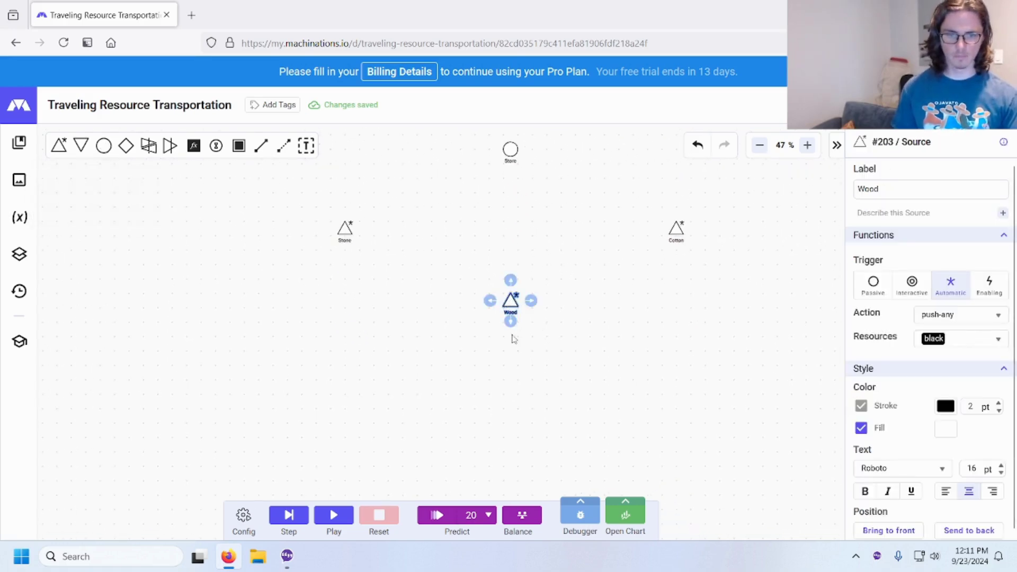
pyautogui.moveTo(510, 322)
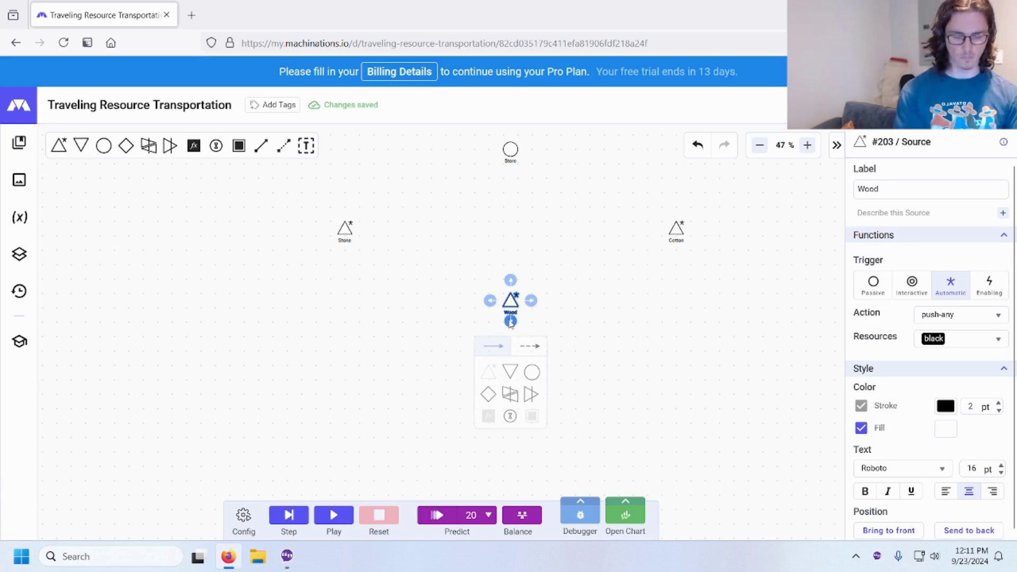
pyautogui.moveTo(510, 322); pyautogui.dragTo(524, 374)
pyautogui.press('Delete')
# Add a pool below the Wood source, linked to it by a resource connection.
pyautogui.click(513, 304)
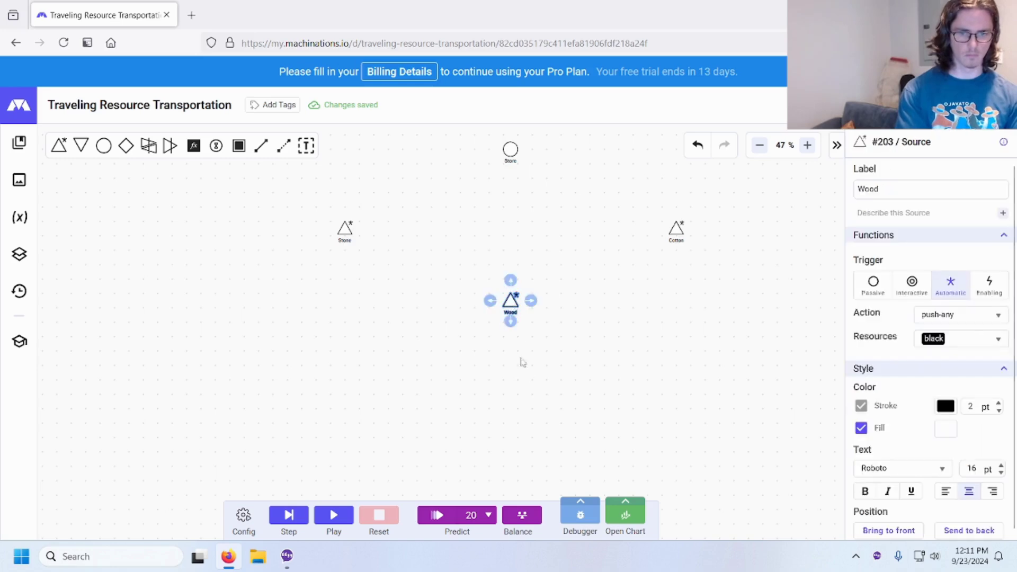
pyautogui.moveTo(511, 322)
pyautogui.click(530, 371)
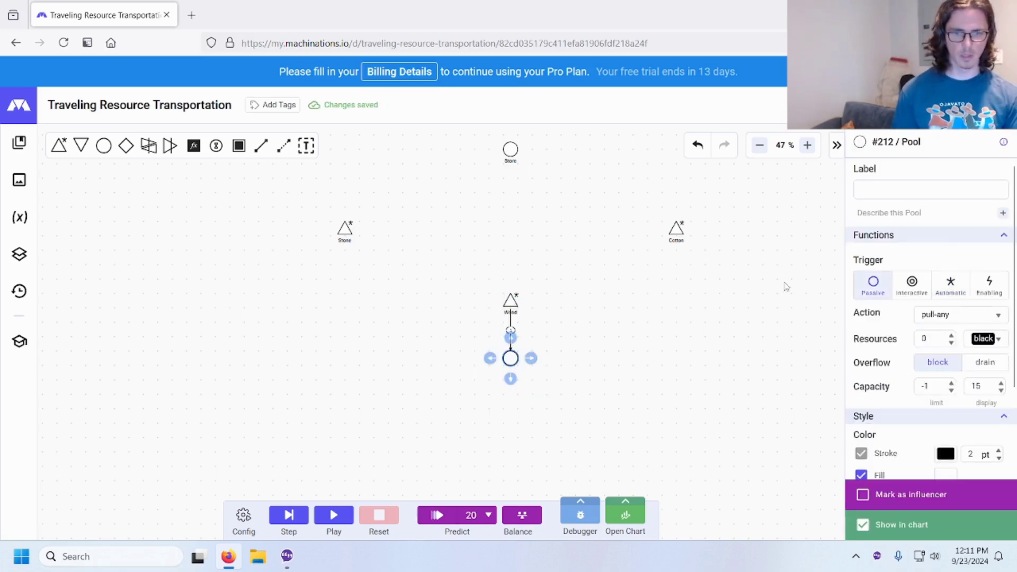
# Play the simulation of the six sources and pools, pause it, and advance it one step at a time to step 6.
pyautogui.moveTo(715, 261); pyautogui.dragTo(689, 329)
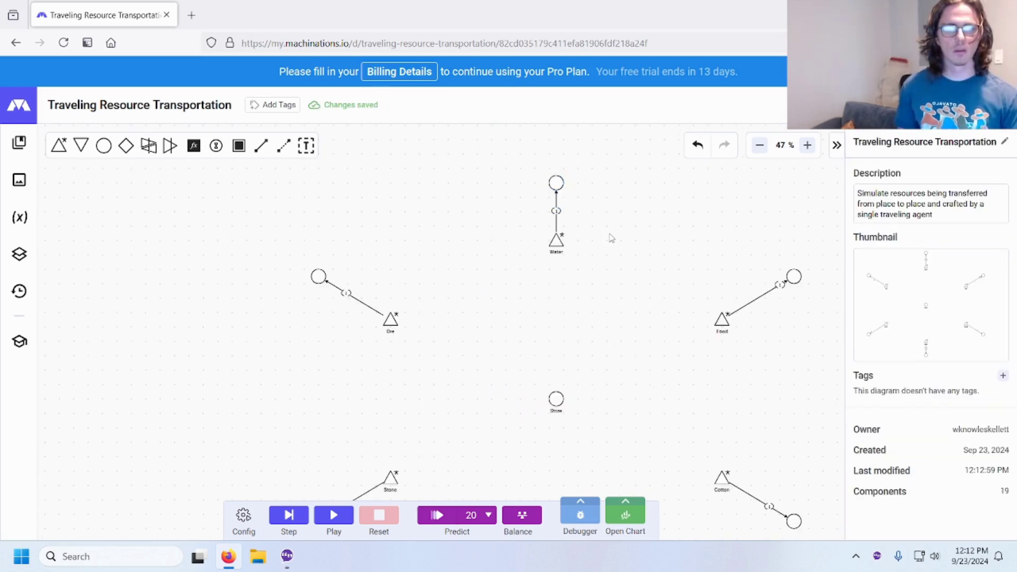
pyautogui.scroll(-2, 596, 281)
pyautogui.scroll(-4, 603, 306)
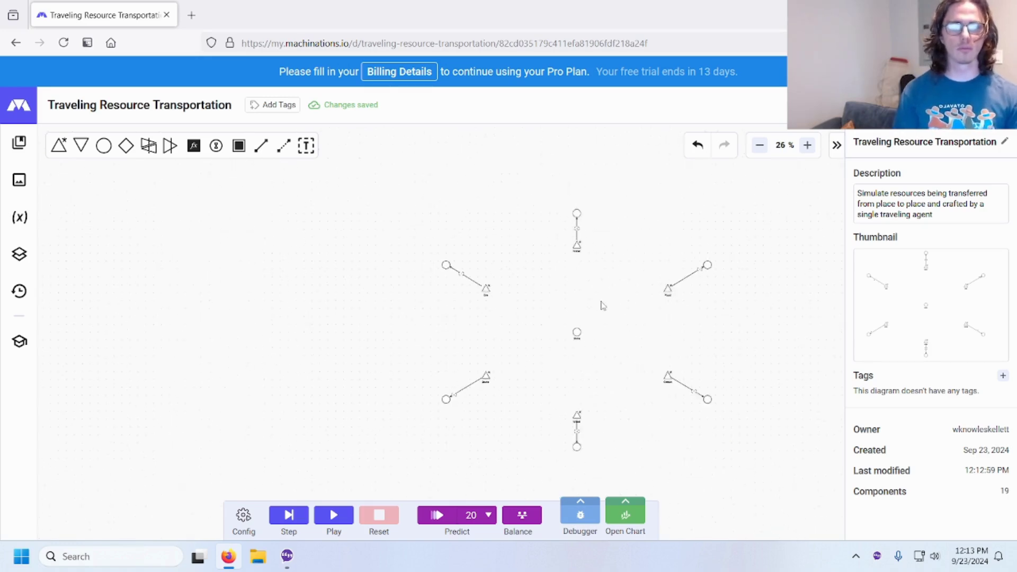
pyautogui.scroll(3, 603, 306)
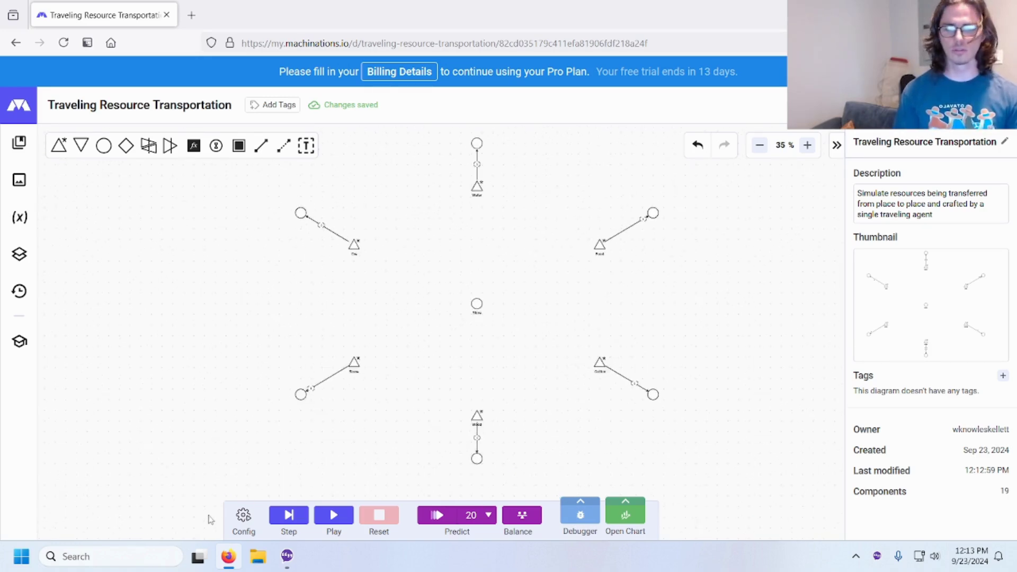
pyautogui.click(332, 518)
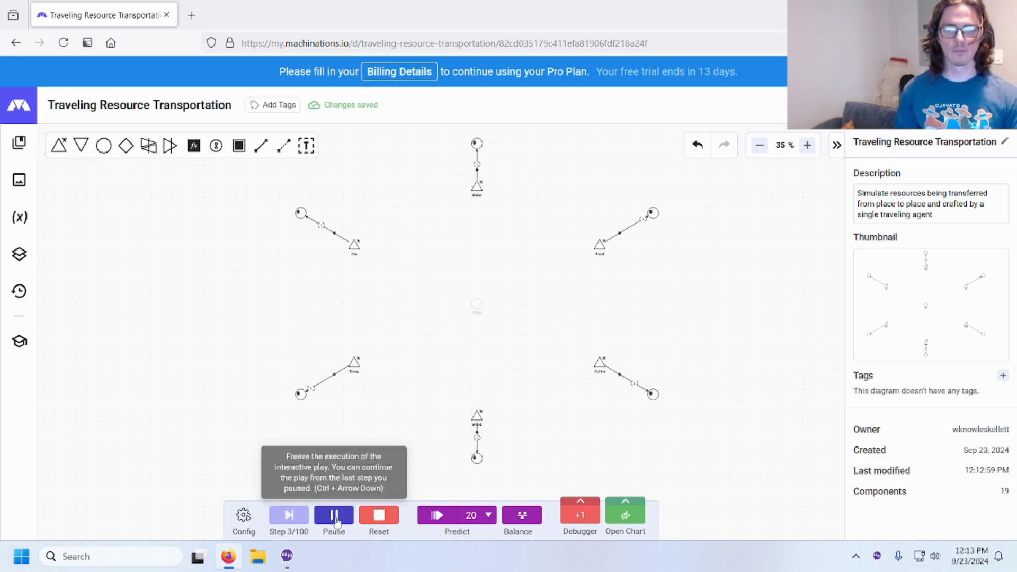
pyautogui.click(332, 518)
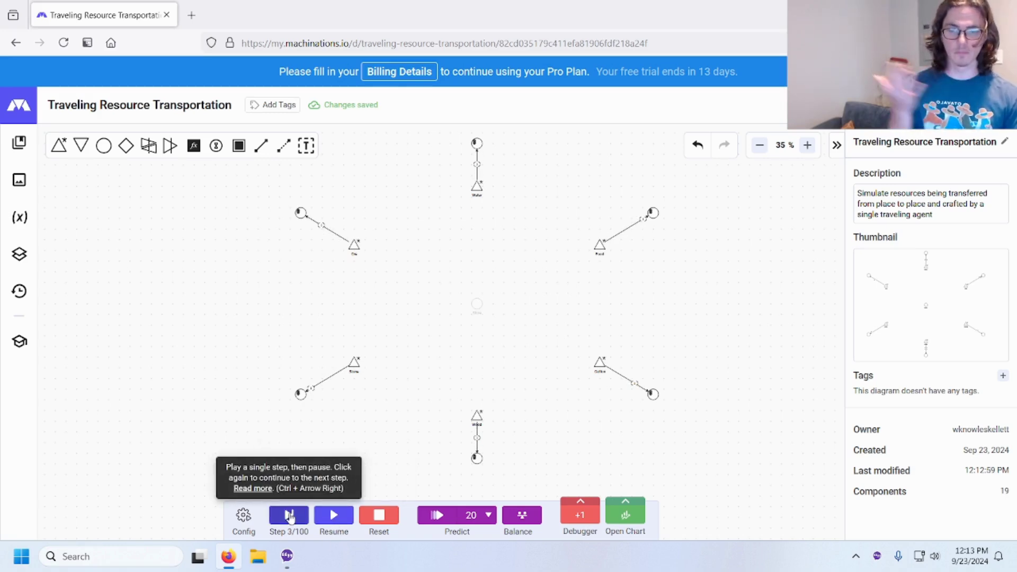
pyautogui.click(289, 518)
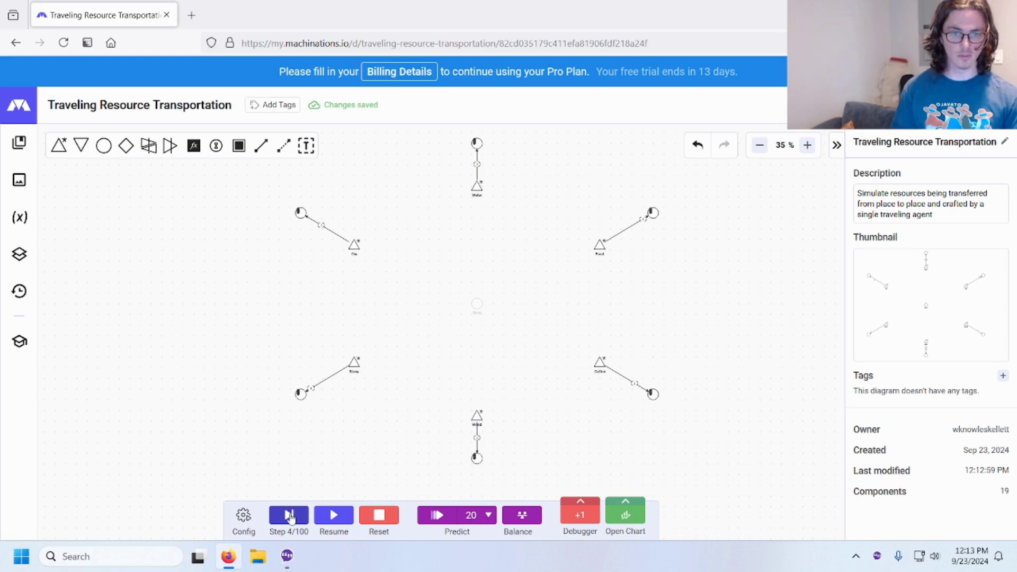
pyautogui.click(289, 518)
pyautogui.click(290, 518)
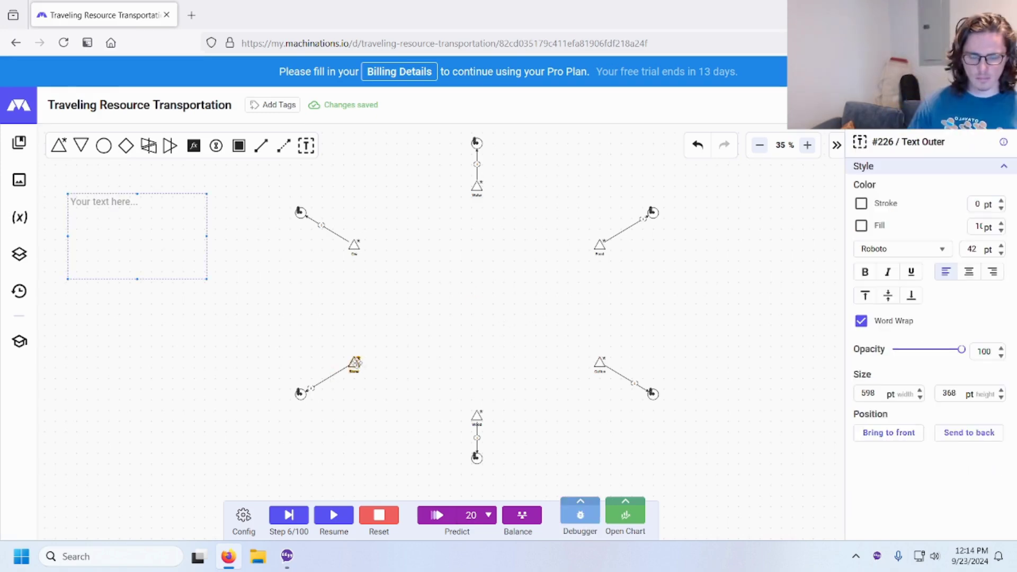
# Move the Stone and Food sources to the outer side of their pools, away from the diagram's centre.
pyautogui.moveTo(353, 363); pyautogui.dragTo(242, 428)
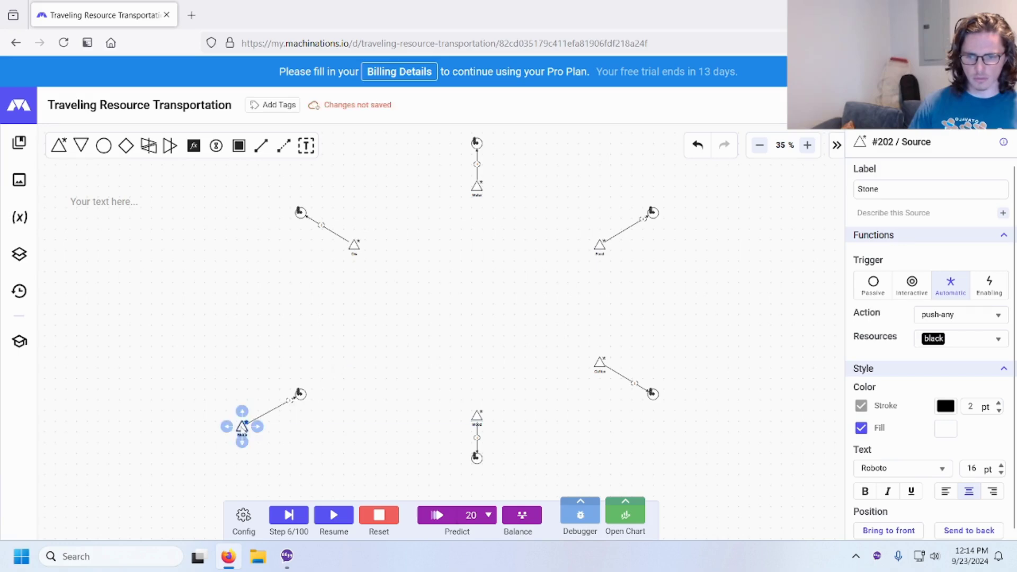
pyautogui.press('Escape')
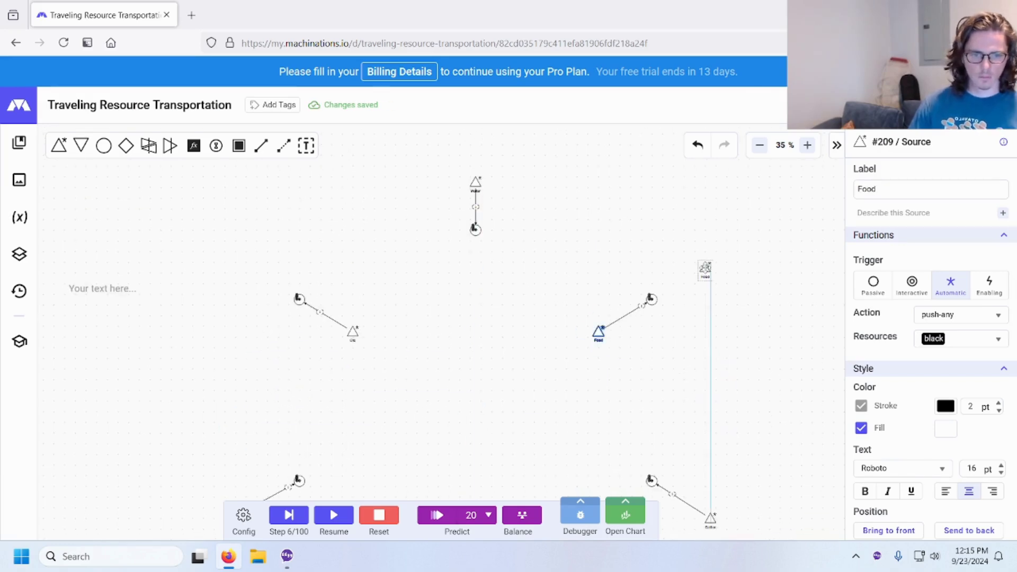
pyautogui.click(583, 303)
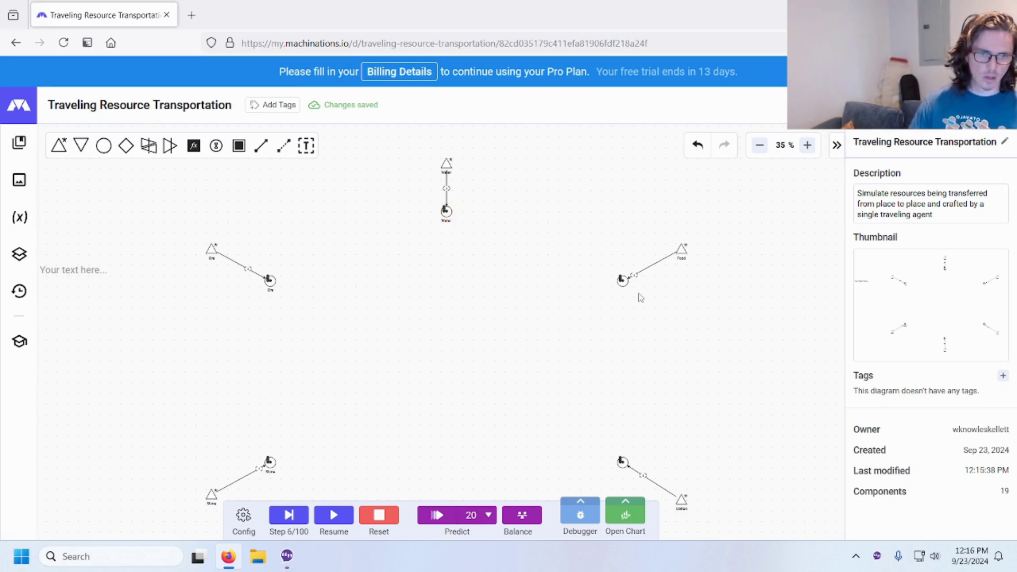
# Label the pool fed by the Food source as Food.
pyautogui.click(622, 281)
pyautogui.click(923, 190)
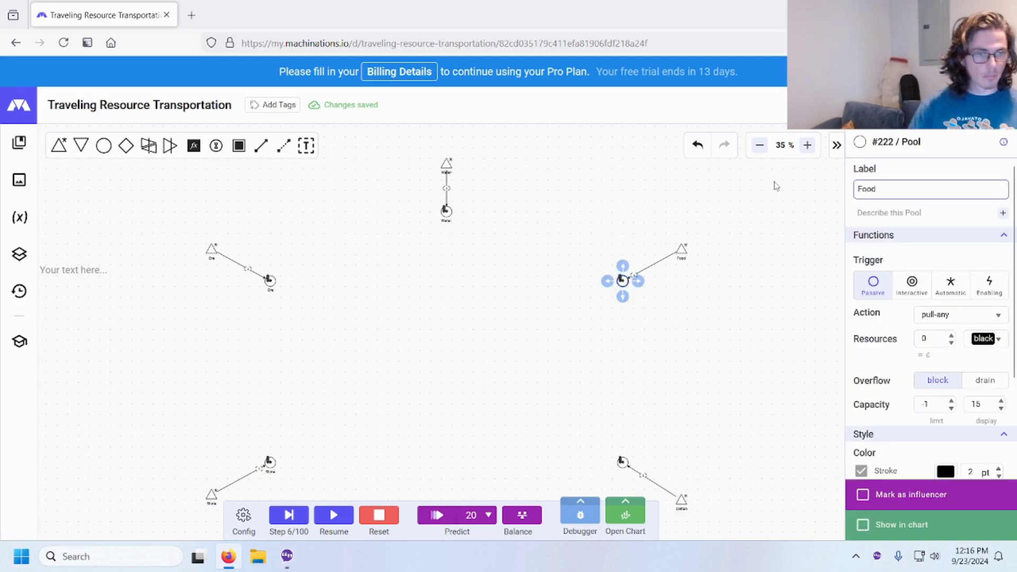
pyautogui.click(712, 342)
# Label the pool fed by the Cotton source as Cotton.
pyautogui.scroll(-1, 697, 374)
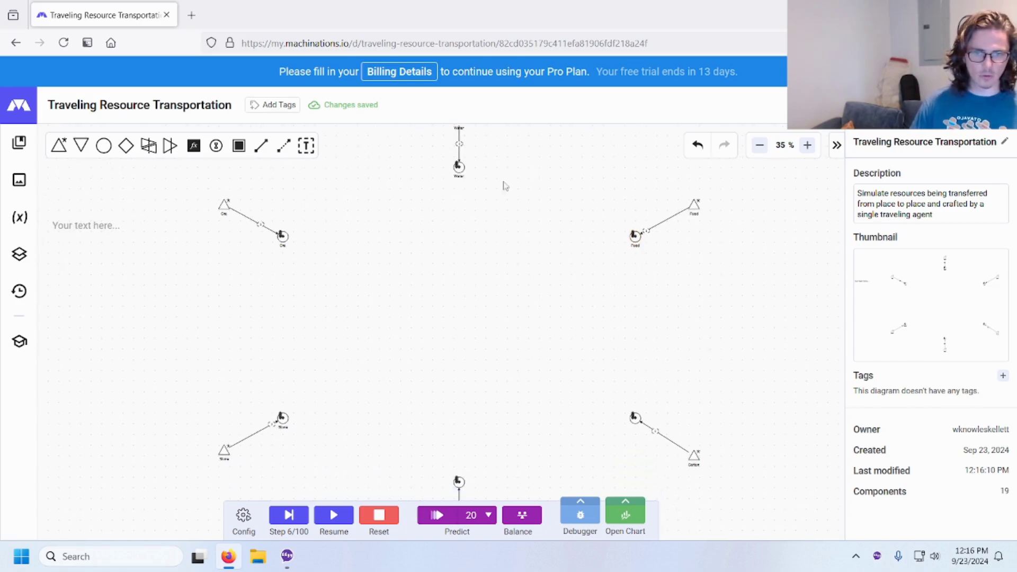
pyautogui.scroll(-3, 638, 279)
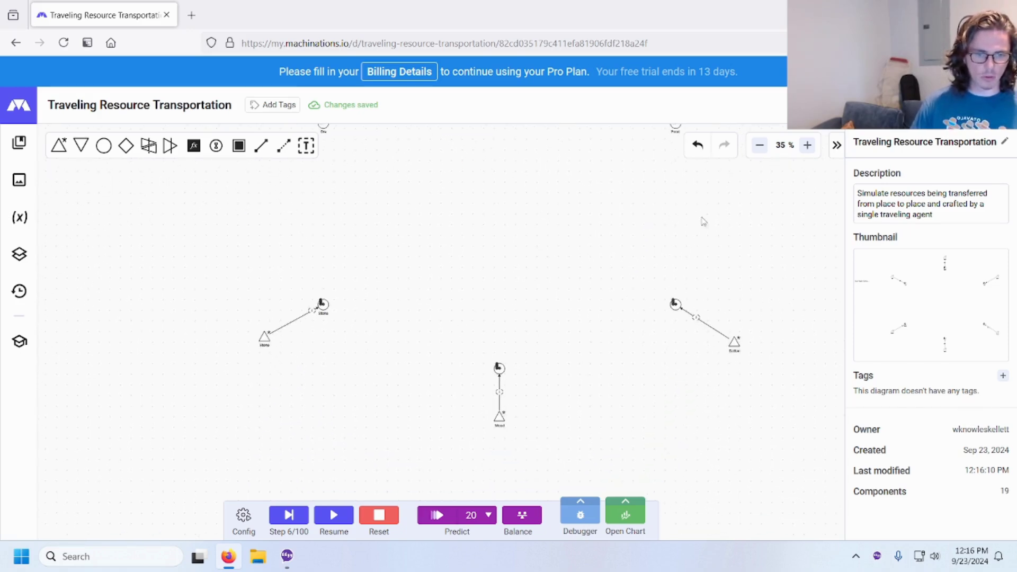
pyautogui.click(687, 299)
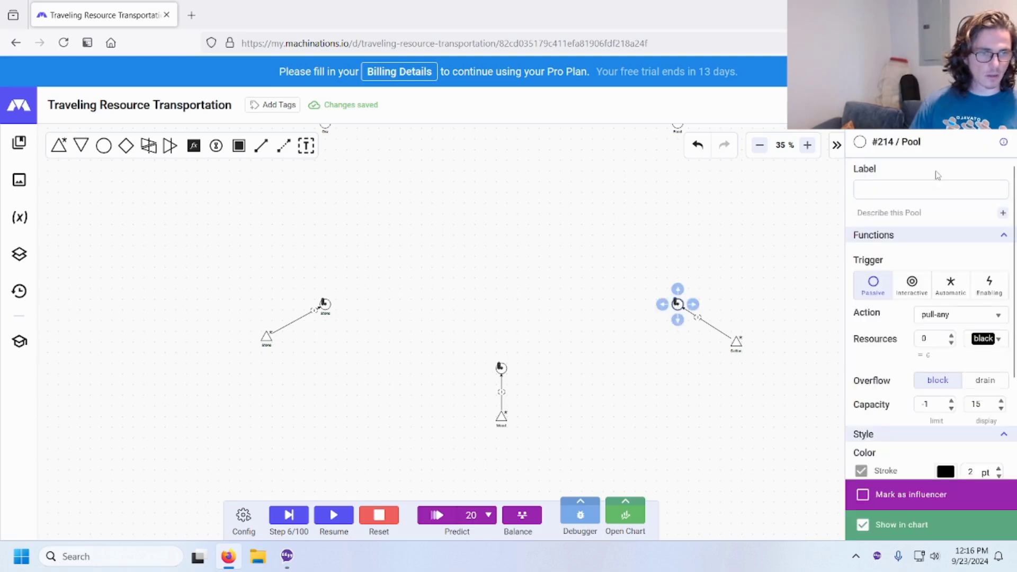
pyautogui.click(933, 191)
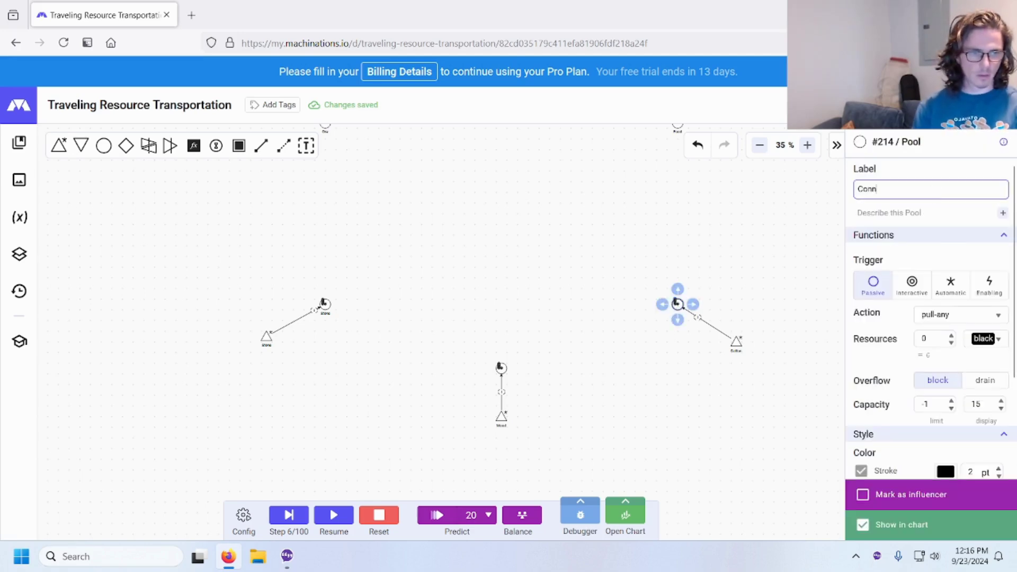
pyautogui.press('BackSpace')
pyautogui.press('BackSpace')
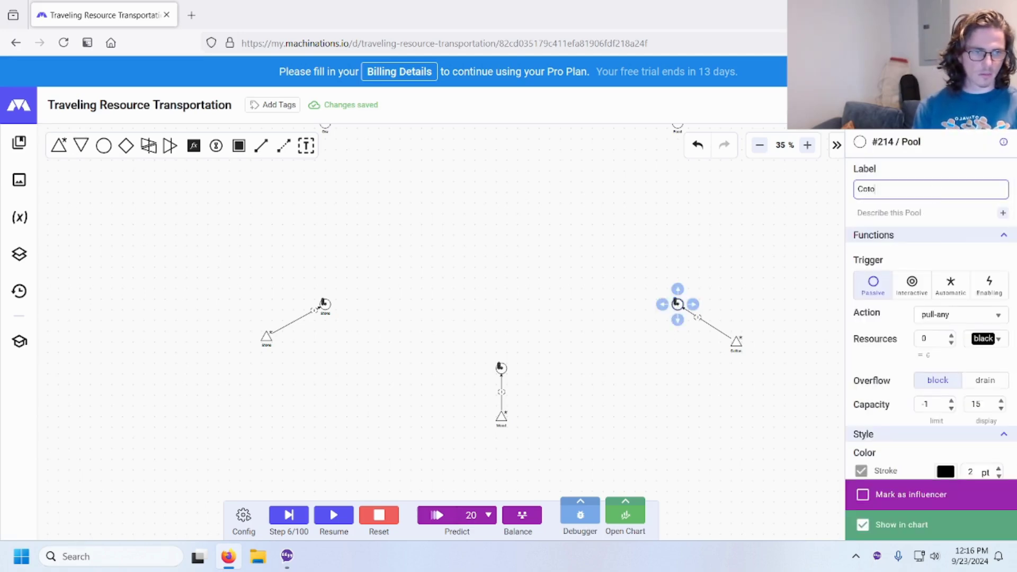
pyautogui.click(731, 273)
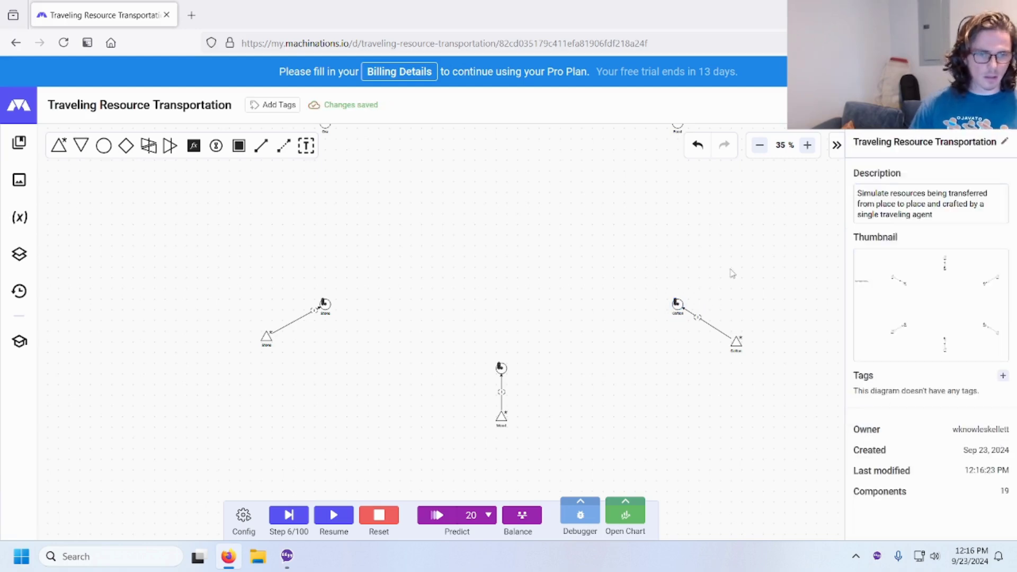
# Label the pool fed by the Wood source as Wood.
pyautogui.scroll(3, 735, 404)
pyautogui.scroll(-2, 574, 249)
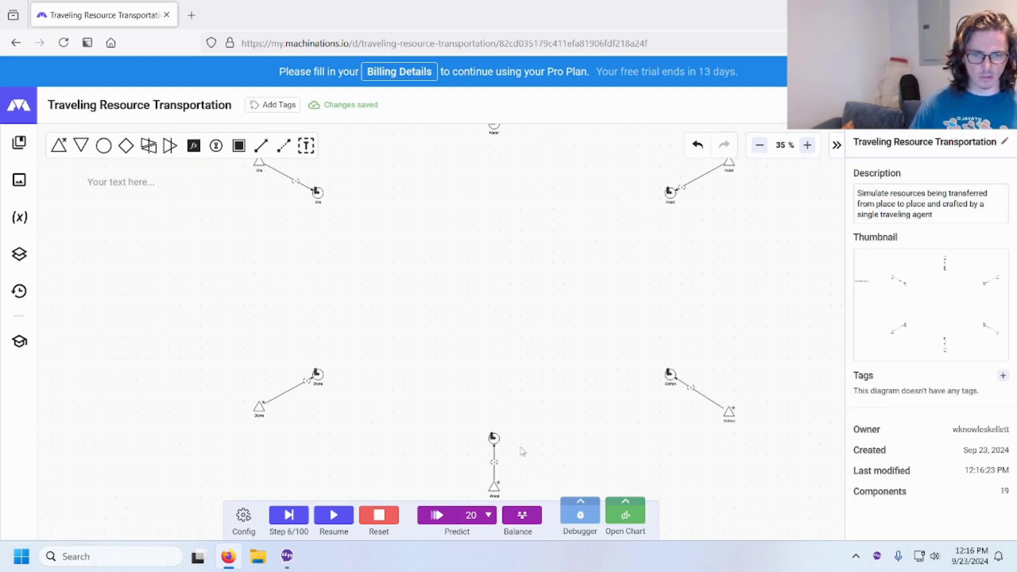
pyautogui.scroll(-2, 514, 457)
pyautogui.click(505, 381)
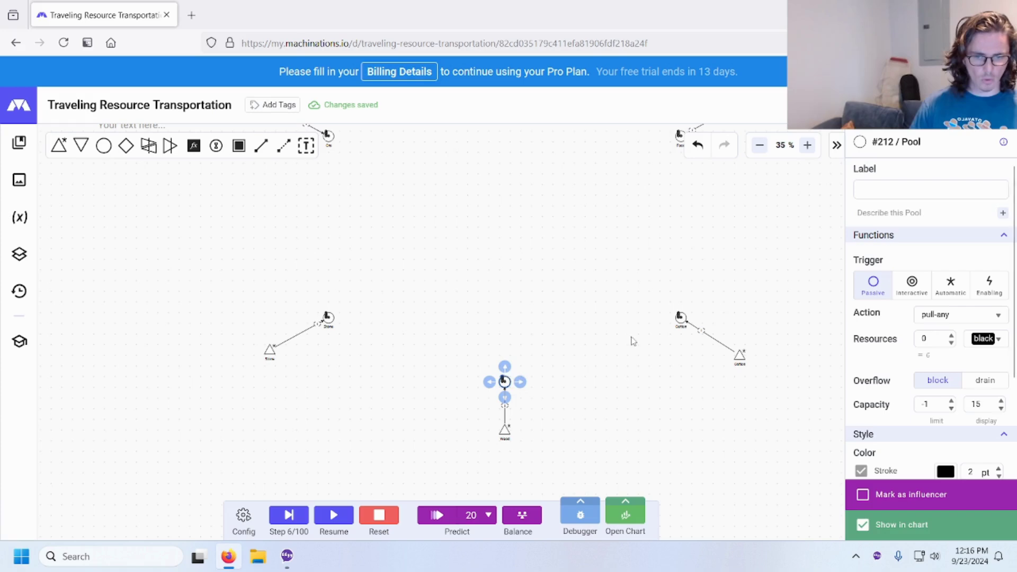
pyautogui.click(913, 192)
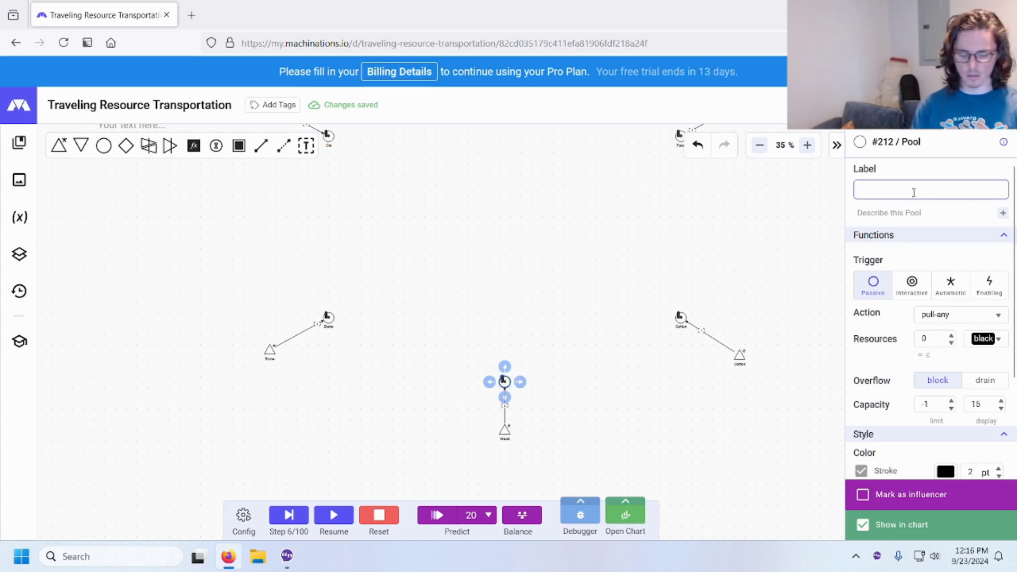
pyautogui.write('Woo')
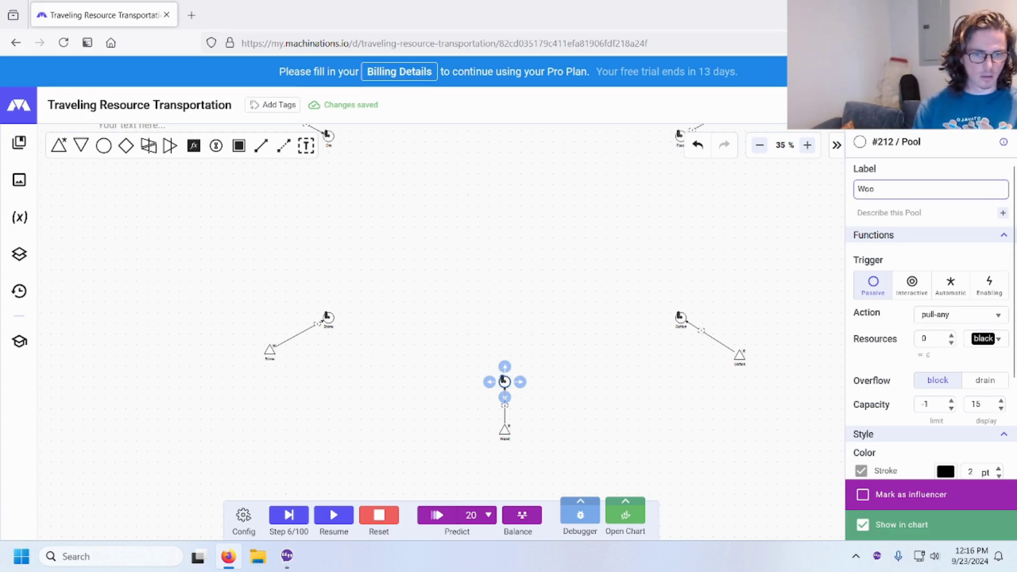
pyautogui.write('d')
pyautogui.click(556, 266)
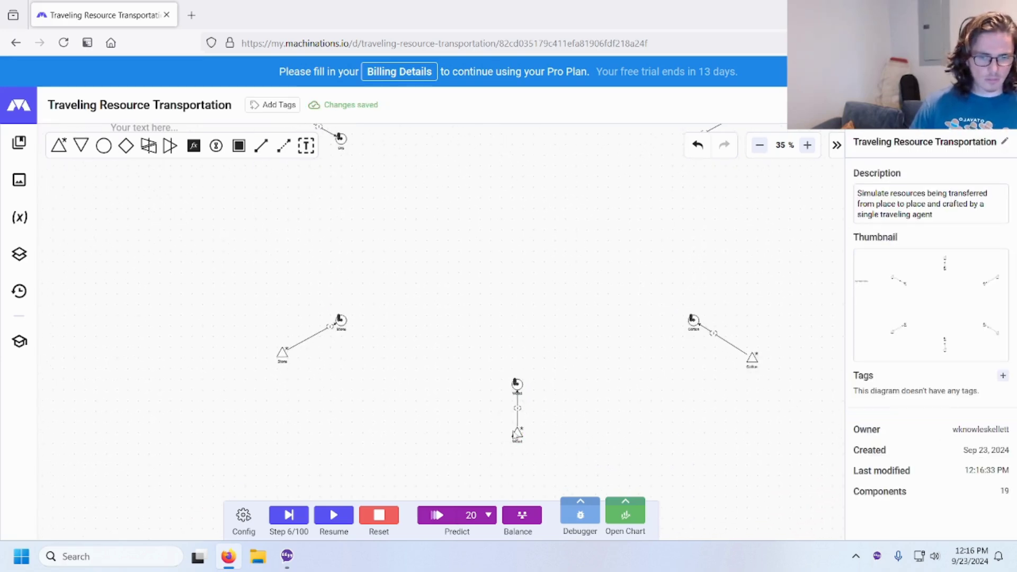
# Delete the Inventory pool from the middle of the diagram.
pyautogui.click(517, 432)
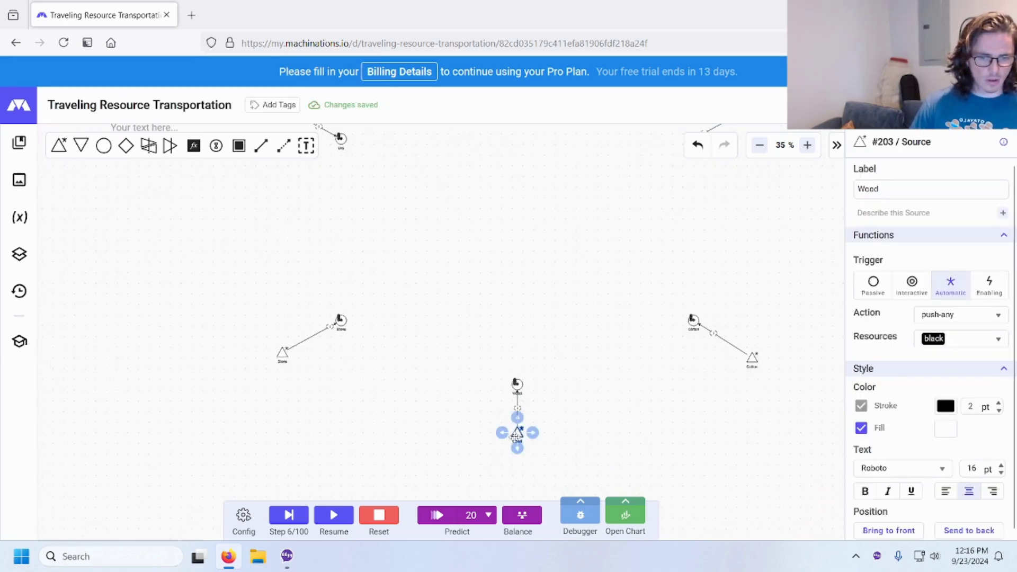
pyautogui.click(620, 401)
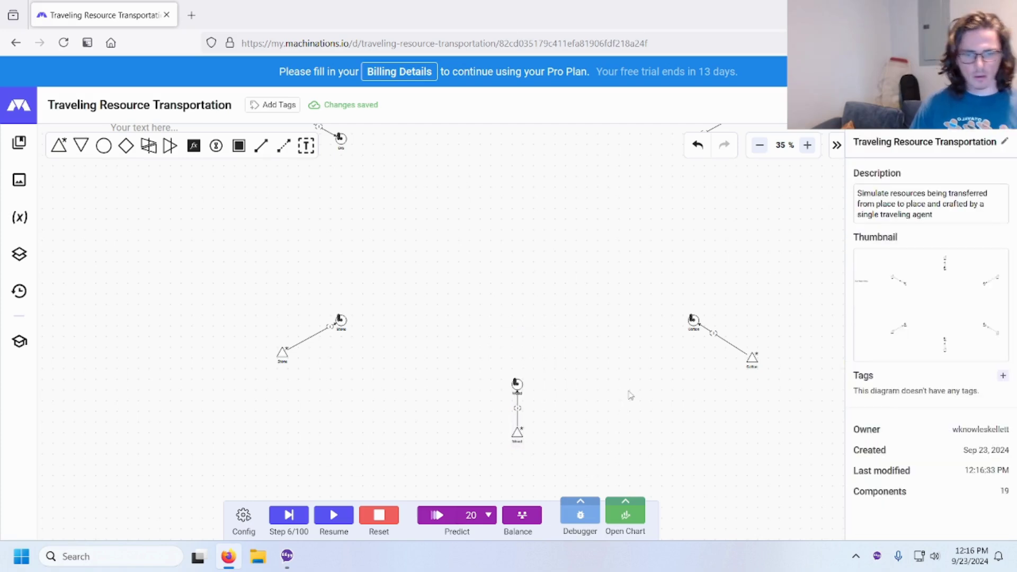
pyautogui.scroll(3, 524, 440)
pyautogui.scroll(-2, 523, 422)
pyautogui.scroll(2, 530, 421)
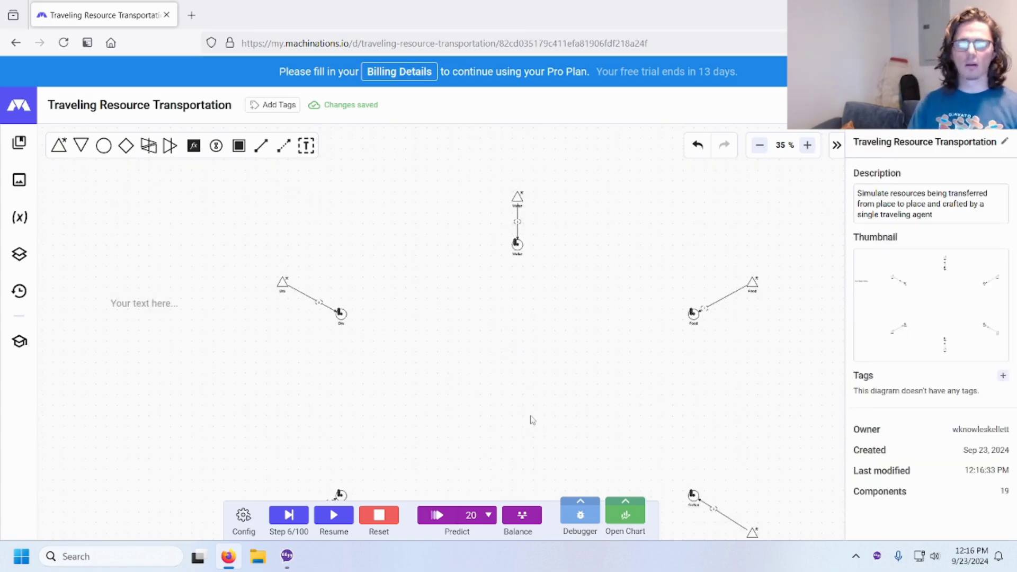
pyautogui.scroll(-4, 559, 414)
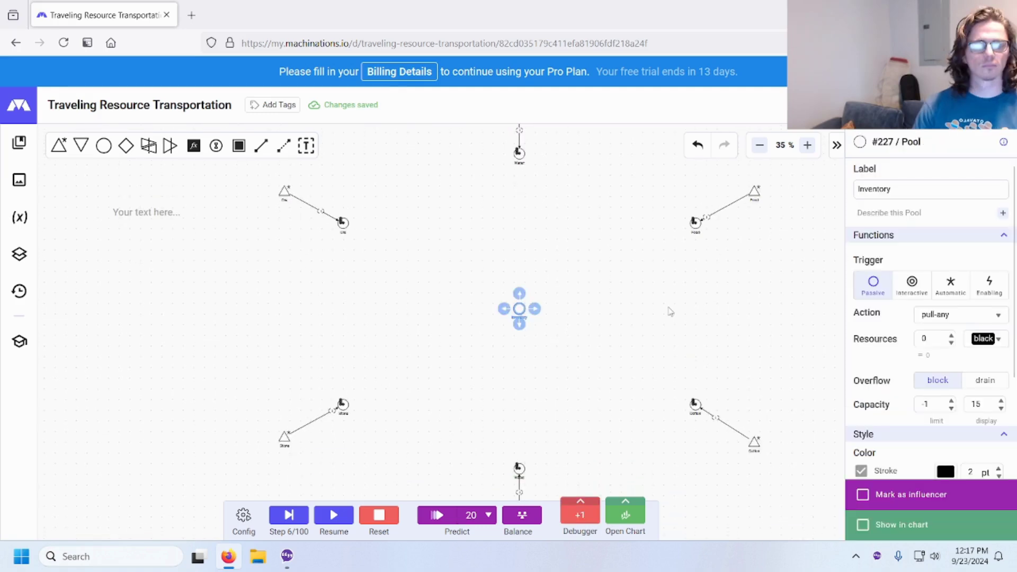
pyautogui.press('Delete')
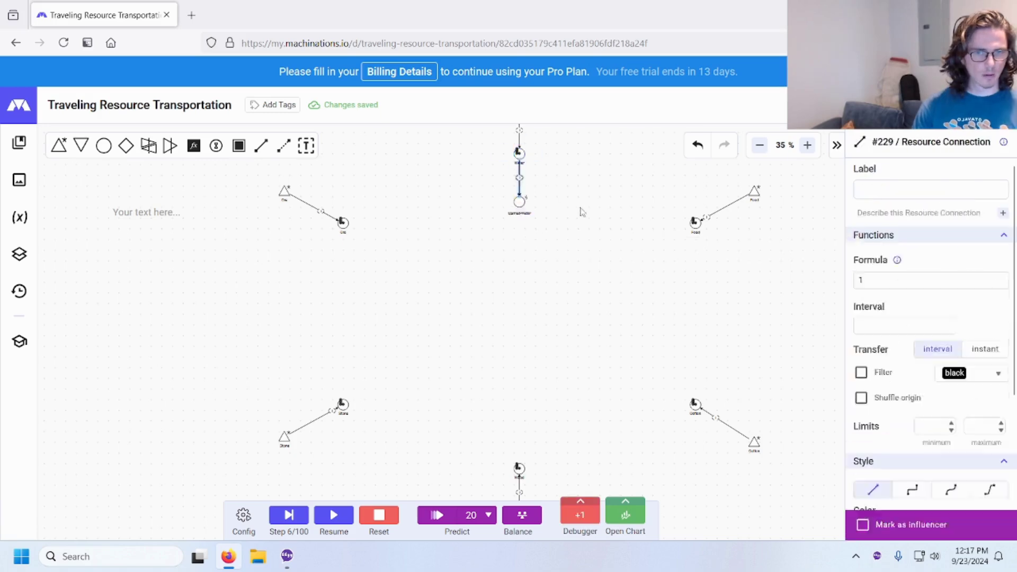
# Add a pool fed by the Food pool and label it Carried-Food.
pyautogui.click(653, 341)
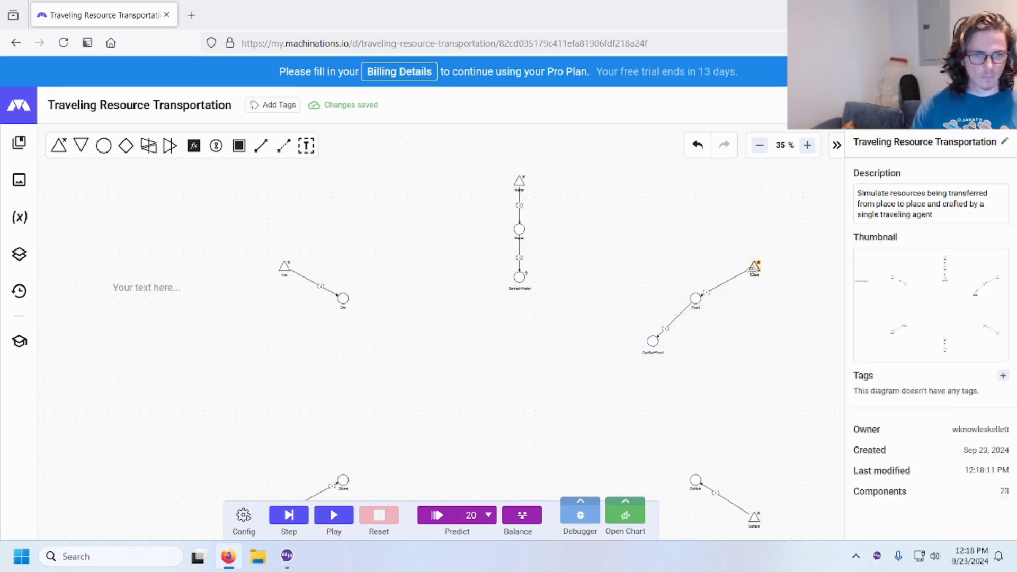
pyautogui.click(906, 189)
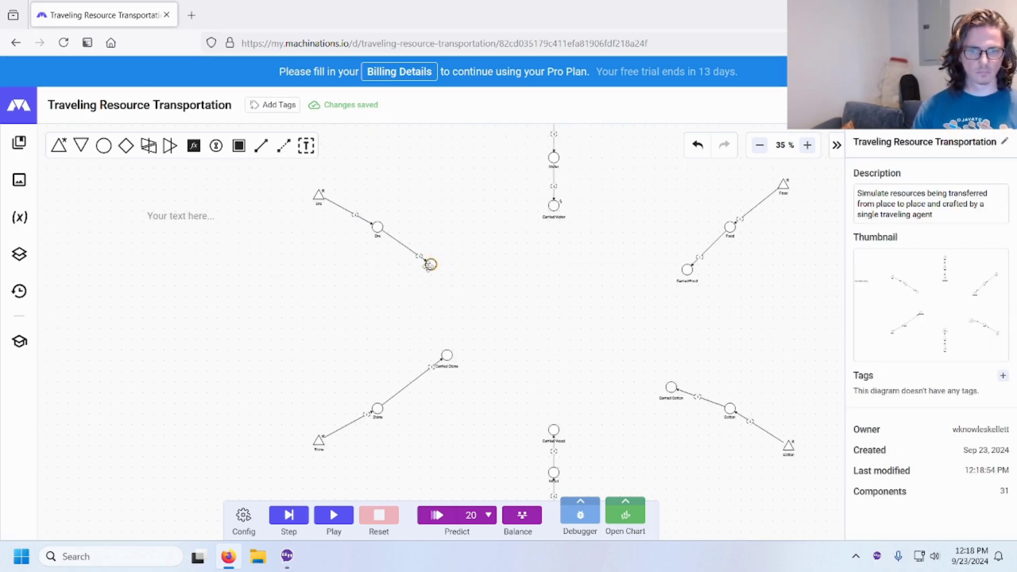
# Label the unnamed pool fed by the Ore pool as Carried-Ore.
pyautogui.click(431, 263)
pyautogui.click(914, 192)
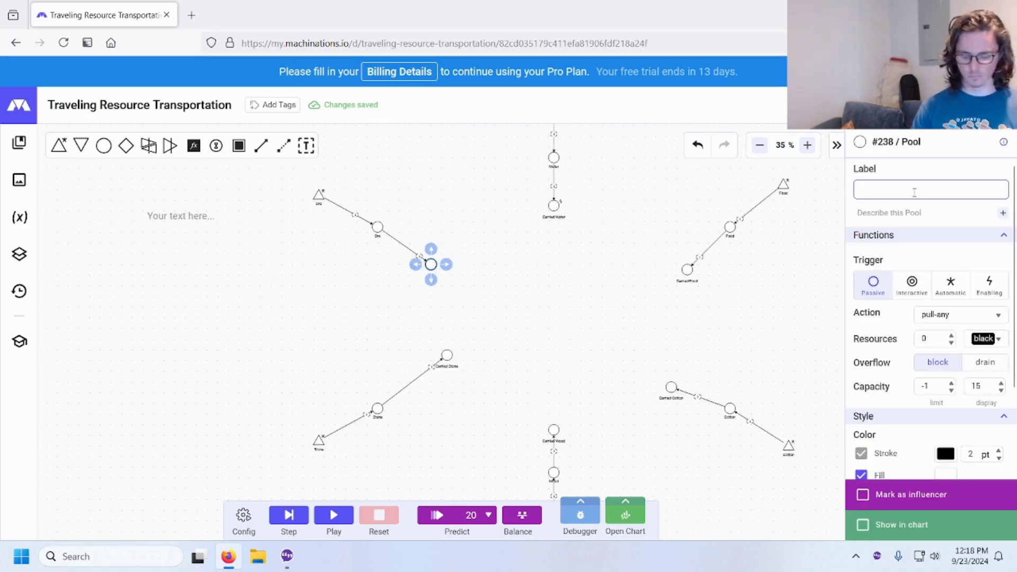
pyautogui.press('Return')
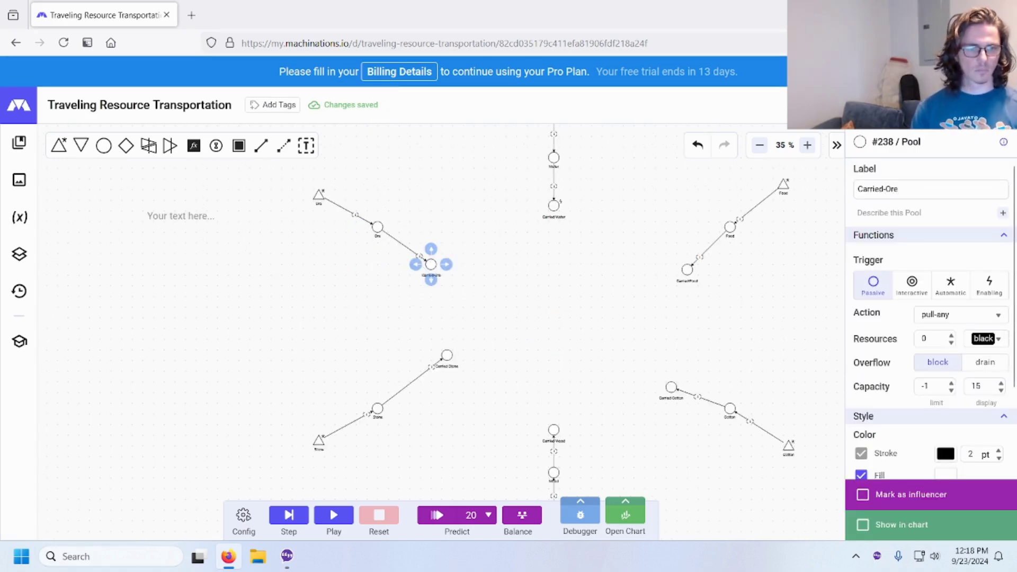
pyautogui.click(575, 300)
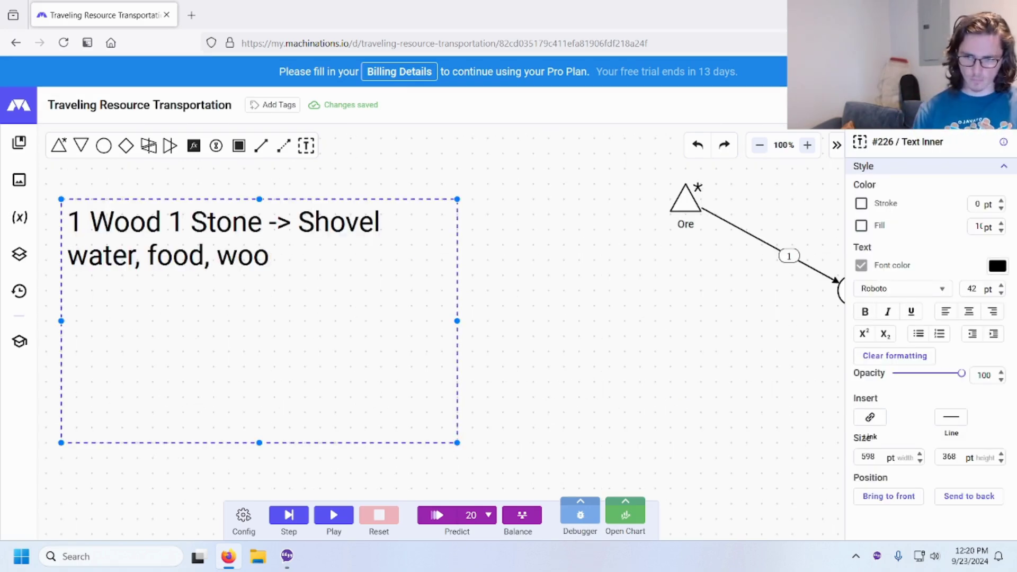
# Complete the second recipe line as "water, food, wood -> bread" and remove both quantities from the Shovel recipe.
pyautogui.write('d -> bread')
pyautogui.press('Up')
pyautogui.press('Home')
pyautogui.press('Delete')
pyautogui.press('Delete')
pyautogui.hotkey('ctrl', 'Right')
pyautogui.press('Delete')
pyautogui.press('Delete')
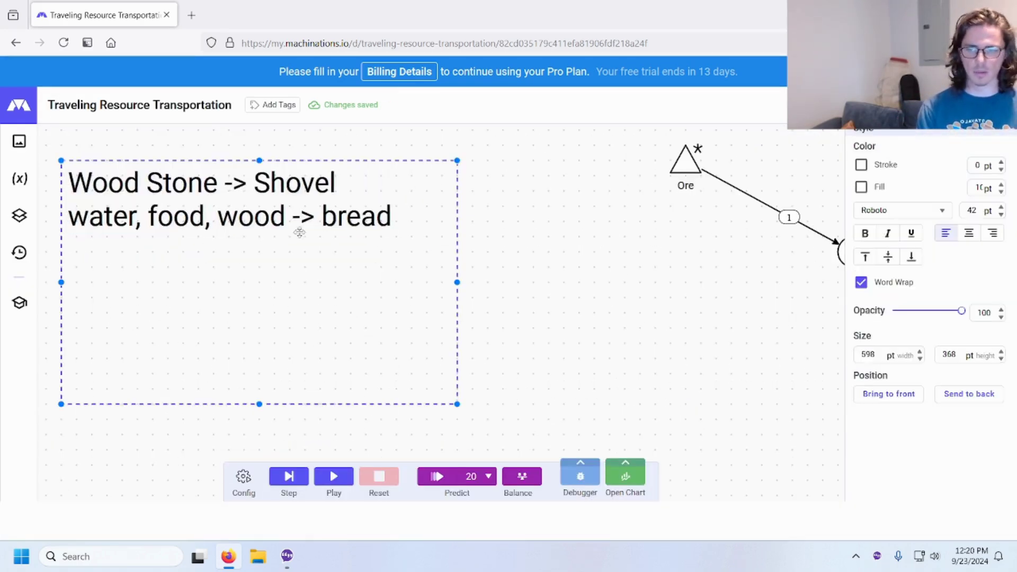
# Add "Ore -> nails" as a third line of the recipe note.
pyautogui.click(113, 225)
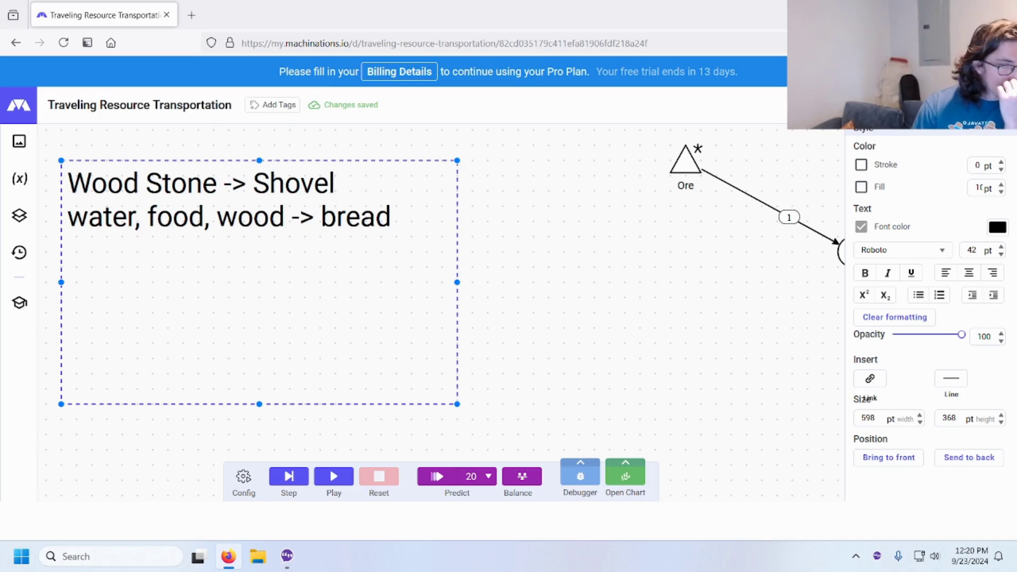
pyautogui.press('Return')
pyautogui.write('Ore -> nails')
# Add "Cotton -> Clothes" as the last line of the recipe note and finish editing the text.
pyautogui.scroll(-6, 153, 233)
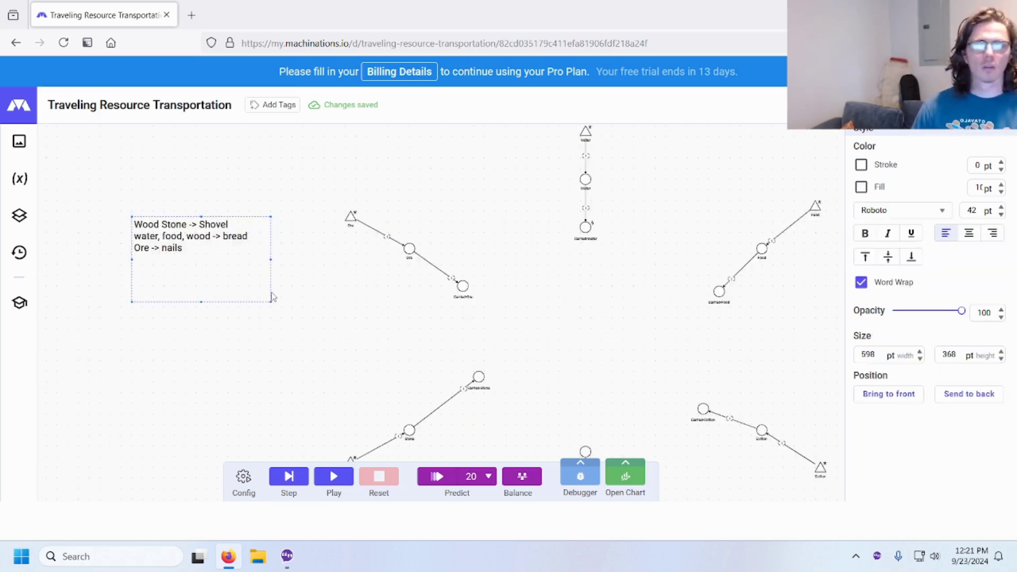
pyautogui.click(209, 259)
pyautogui.press('Return')
pyautogui.write('Cotton -> Clothes')
pyautogui.press('Escape')
pyautogui.scroll(-1, 208, 265)
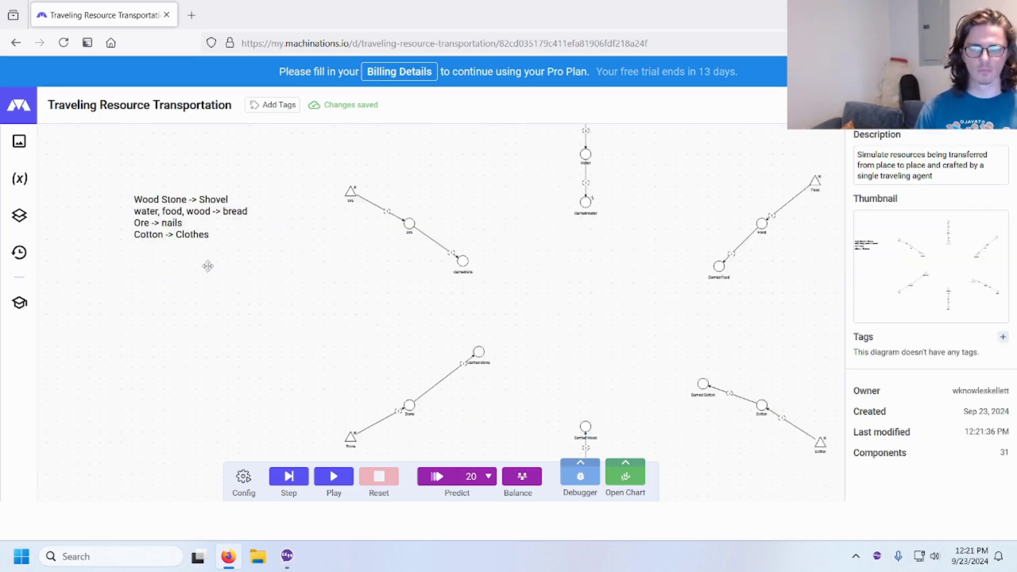
# Rename the Food source as Grain.
pyautogui.scroll(-2, 301, 280)
pyautogui.click(682, 207)
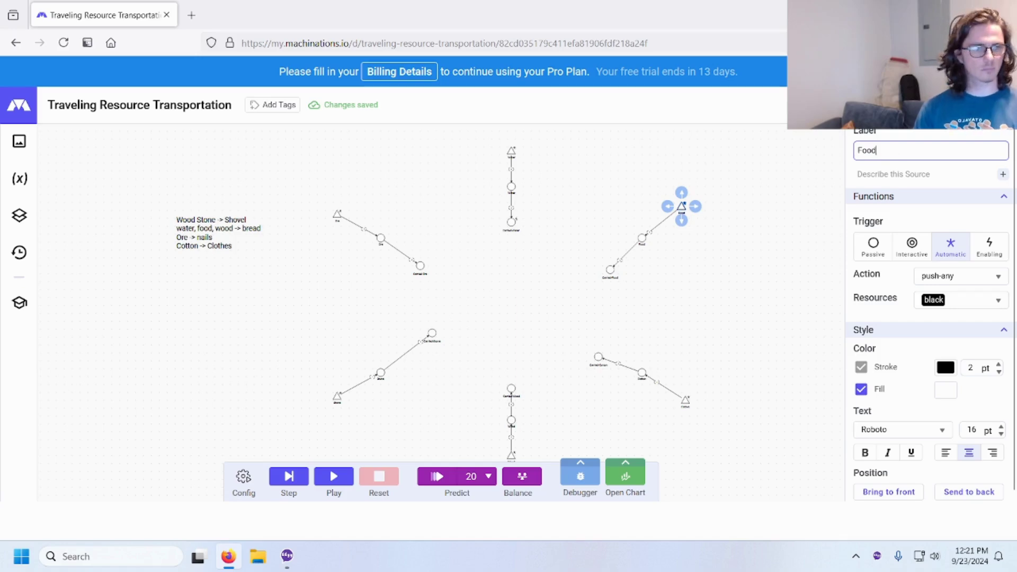
pyautogui.scroll(6, 766, 183)
pyautogui.press('BackSpace')
pyautogui.press('BackSpace')
pyautogui.press('BackSpace')
pyautogui.press('BackSpace')
pyautogui.write('Grain')
# Rename the Food pool as Grain and the Carried-Food pool as Carried-Grain.
pyautogui.click(288, 395)
pyautogui.press('BackSpace')
pyautogui.press('BackSpace')
pyautogui.press('BackSpace')
pyautogui.press('BackSpace')
pyautogui.write('Grain')
pyautogui.click(406, 292)
pyautogui.write('Grain')
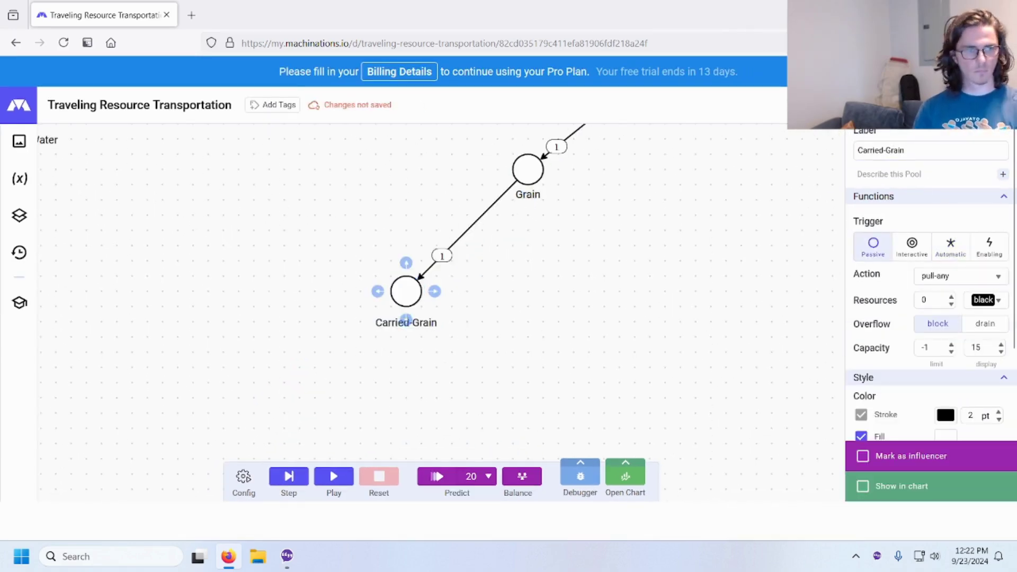
# Replace "food" with "grain" in the bread line of the recipe note.
pyautogui.scroll(-4, 406, 291)
pyautogui.doubleClick(121, 228)
pyautogui.doubleClick(124, 229)
pyautogui.write('grain')
pyautogui.click(513, 306)
# Place a new pool just inward of Carried-Water and label it Station-Water.
pyautogui.scroll(-2, 512, 306)
pyautogui.moveTo(513, 306); pyautogui.dragTo(478, 295)
pyautogui.scroll(-1, 484, 297)
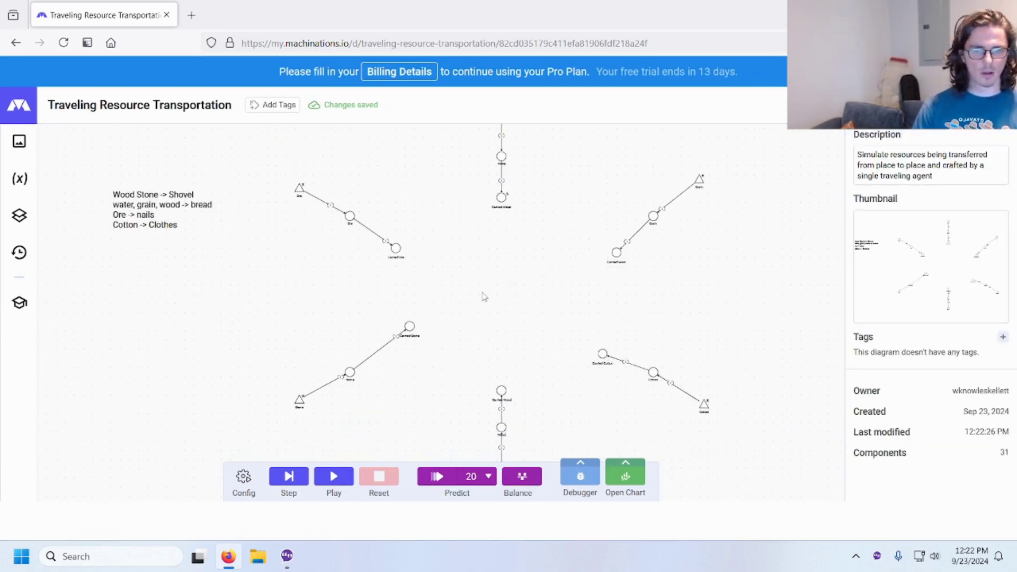
pyautogui.scroll(-1, 484, 296)
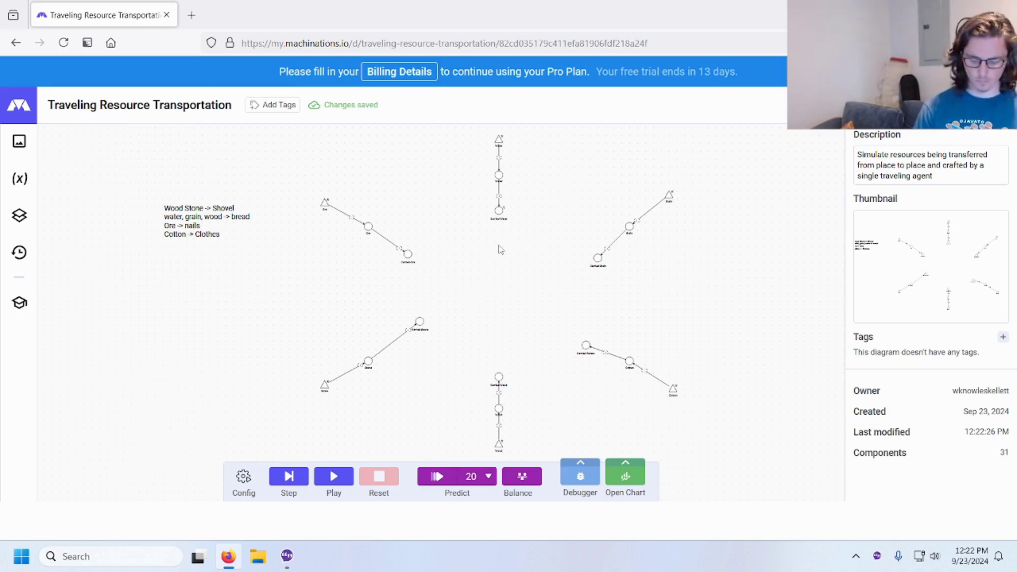
pyautogui.press('p')
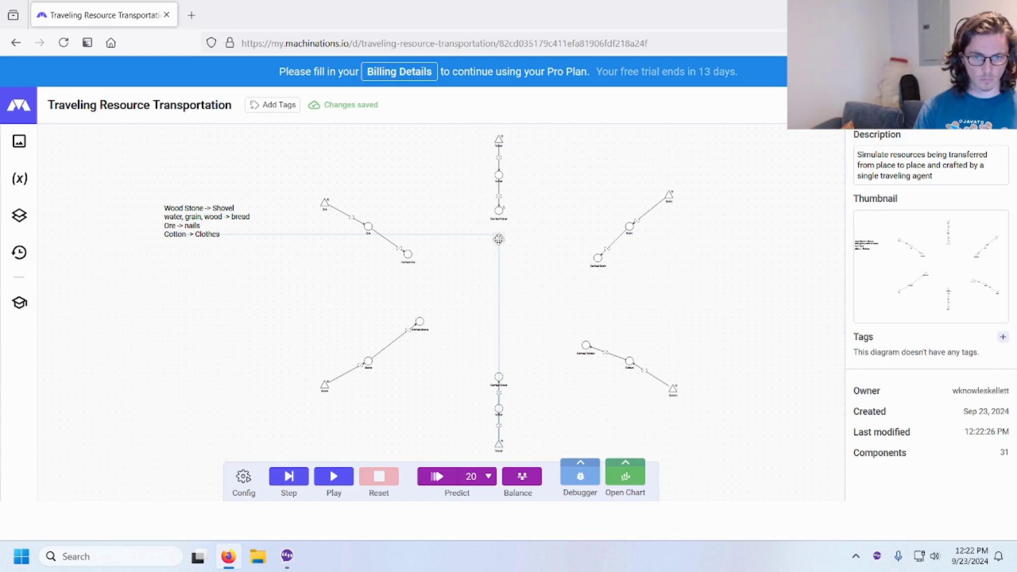
pyautogui.click(499, 241)
pyautogui.click(954, 153)
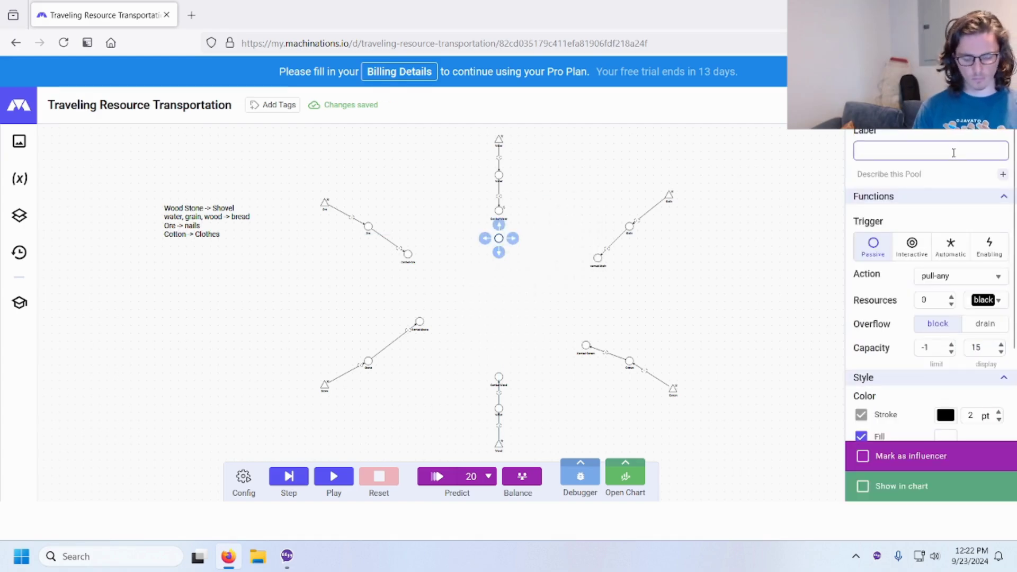
pyautogui.write('Station-')
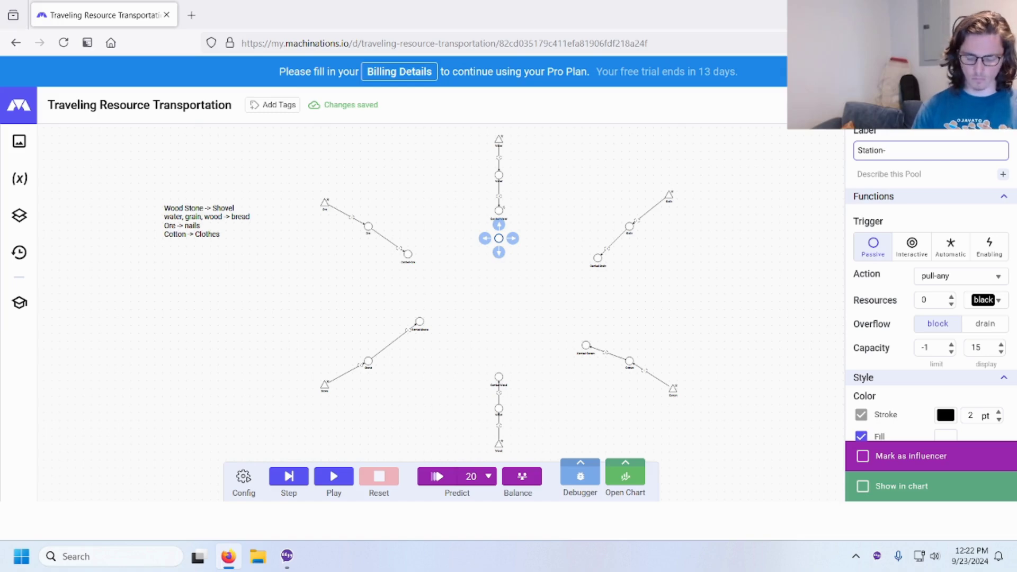
pyautogui.hotkey('ctrl', 'a')
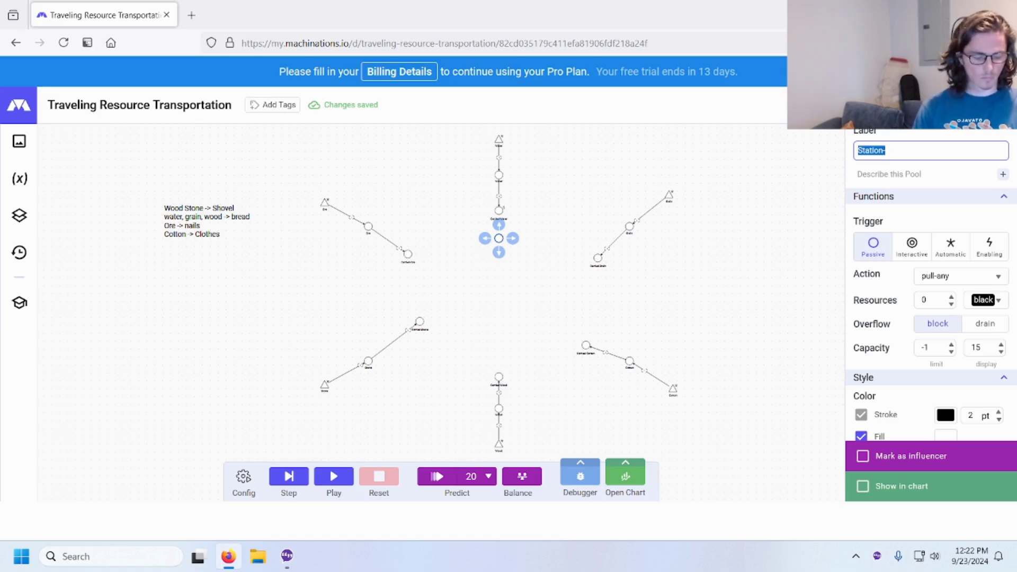
pyautogui.press('Right')
pyautogui.write('Water')
pyautogui.press('Return')
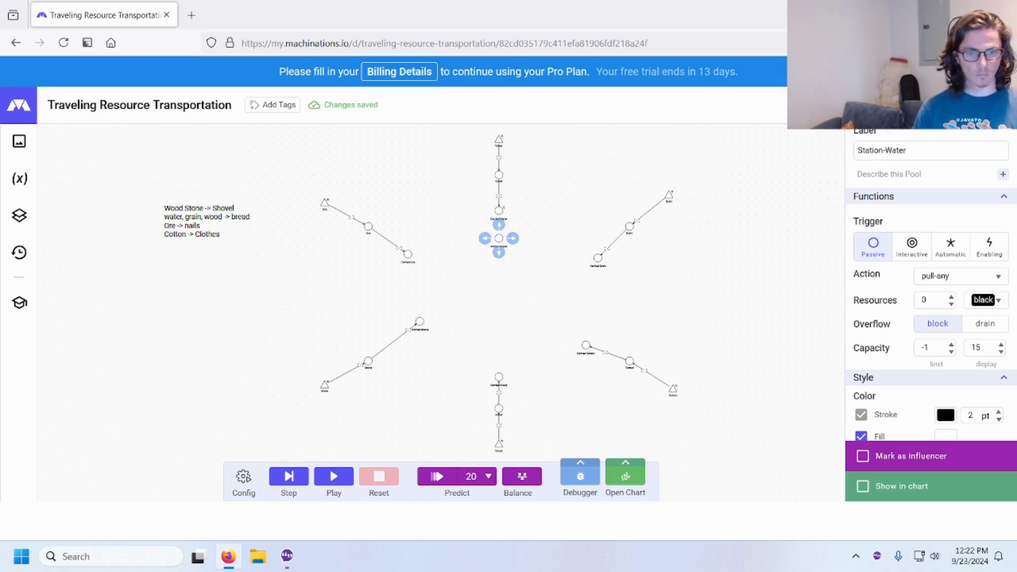
# Place a pool on the inner side of Carried-Cotton and label it Station-Cotton.
pyautogui.click(572, 320)
pyautogui.scroll(3, 572, 320)
pyautogui.doubleClick(572, 319)
pyautogui.click(945, 153)
pyautogui.click(553, 320)
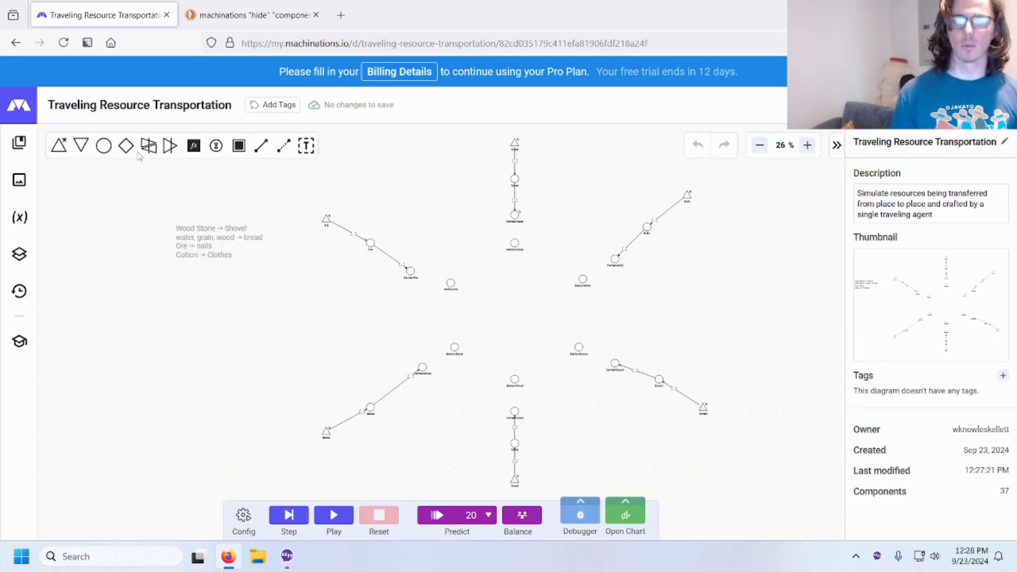
# Place one gate on the inner side of each of the six station pools, forming a ring.
pyautogui.click(125, 146)
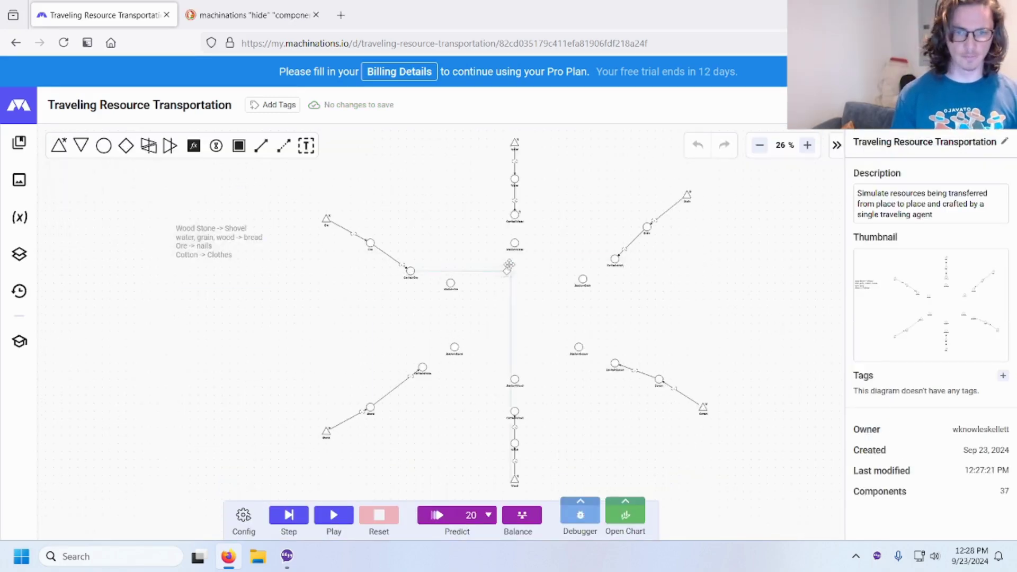
pyautogui.click(518, 264)
pyautogui.scroll(5, 517, 264)
pyautogui.scroll(-3, 609, 313)
pyautogui.click(625, 216)
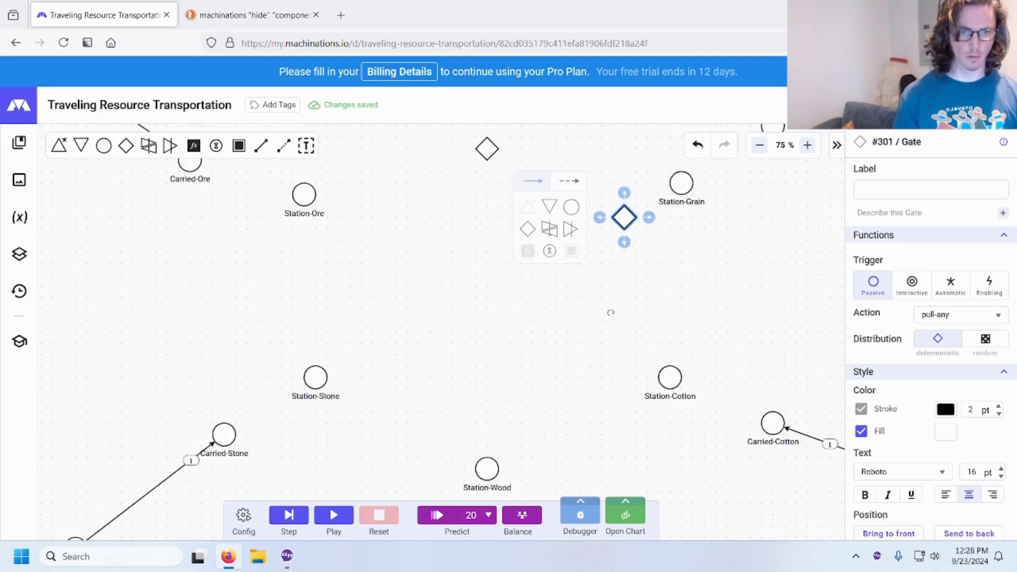
pyautogui.click(628, 339)
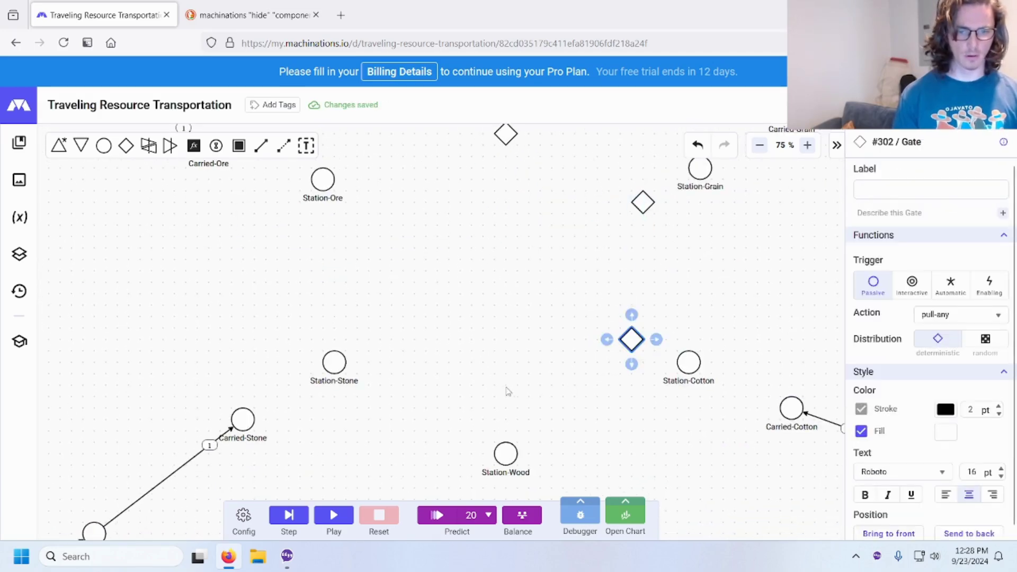
pyautogui.click(504, 398)
pyautogui.scroll(-3, 504, 399)
# Connect the gate beside Station-Ore to Station-Water and Station-Stone, and the gate beside Station-Stone to Station-Ore and Station-Wood.
pyautogui.click(479, 285)
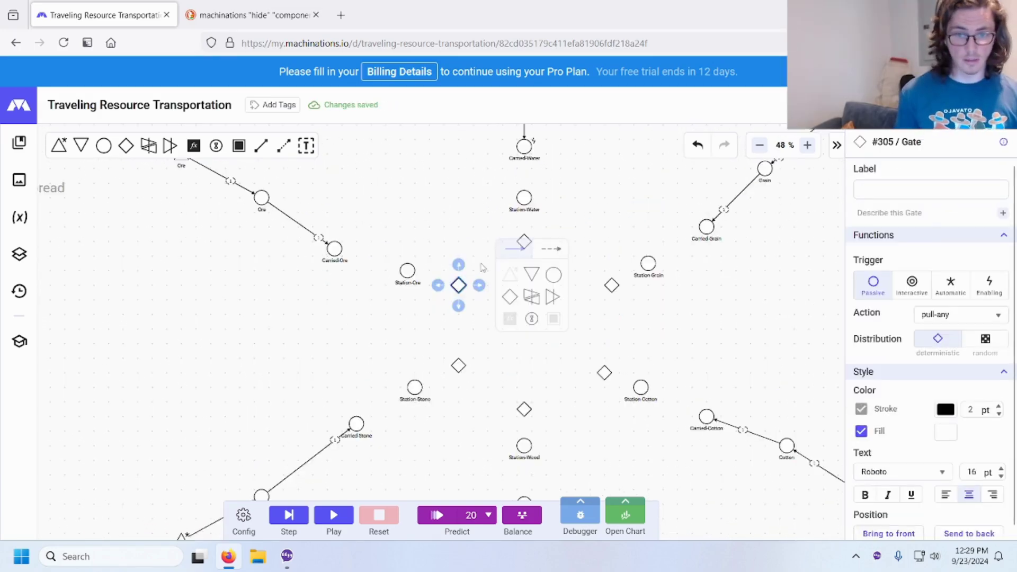
pyautogui.click(531, 251)
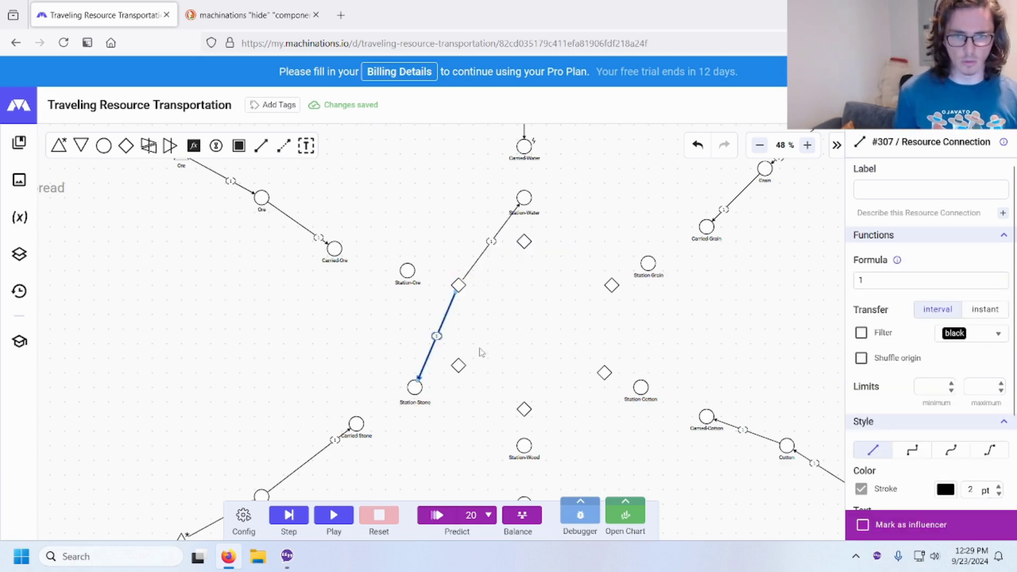
pyautogui.click(458, 365)
pyautogui.click(458, 347)
pyautogui.moveTo(459, 345); pyautogui.dragTo(407, 271)
pyautogui.moveTo(459, 386); pyautogui.dragTo(524, 446)
# Connect the gate beside Station-Wood to Station-Stone and Station-Cotton, and the gate beside Station-Cotton to Station-Wood and Station-Grain.
pyautogui.moveTo(516, 409); pyautogui.dragTo(414, 387)
pyautogui.moveTo(531, 409); pyautogui.dragTo(634, 396)
pyautogui.moveTo(605, 352)
pyautogui.mouseDown()
pyautogui.moveTo(633, 318)
pyautogui.moveTo(647, 267)
pyautogui.mouseUp()
# Connect the gate beside Station-Grain to Station-Cotton and Station-Water, and the gate beside Station-Water to Station-Grain and Station-Ore.
pyautogui.moveTo(611, 305); pyautogui.dragTo(640, 384)
pyautogui.moveTo(591, 285); pyautogui.dragTo(525, 200)
pyautogui.moveTo(544, 241); pyautogui.dragTo(646, 263)
pyautogui.click(522, 243)
pyautogui.moveTo(504, 241); pyautogui.dragTo(407, 270)
pyautogui.click(561, 314)
# Add resource connections from Station-Water, Station-Ore and Station-Stone to the gate beside each pool.
pyautogui.scroll(-2, 561, 314)
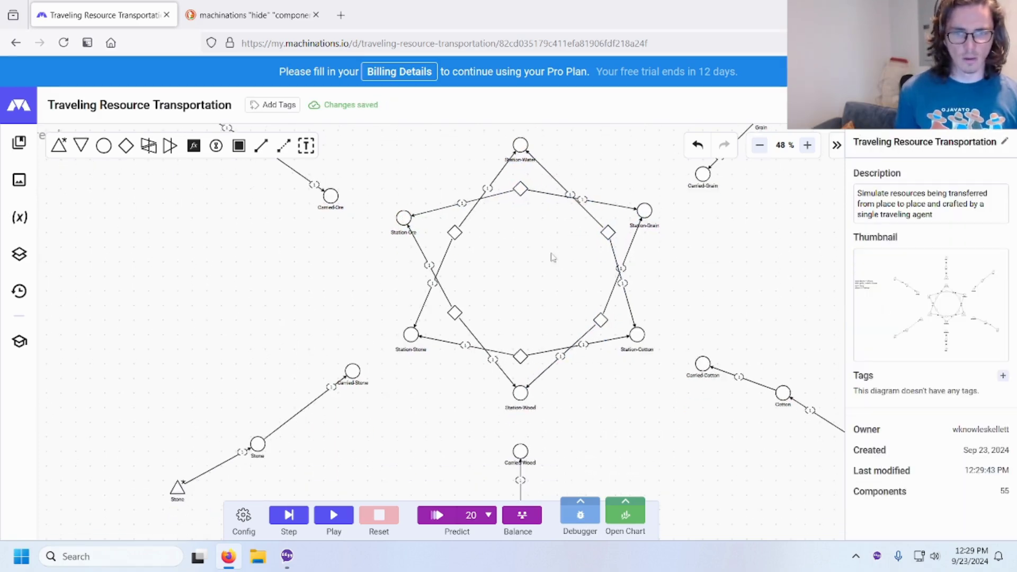
pyautogui.click(519, 158)
pyautogui.moveTo(520, 165); pyautogui.dragTo(520, 187)
pyautogui.click(416, 226)
pyautogui.moveTo(423, 217); pyautogui.dragTo(454, 232)
pyautogui.click(410, 334)
pyautogui.moveTo(430, 335); pyautogui.dragTo(454, 312)
# Add resource connections from Station-Wood, Station-Cotton and Station-Grain to the gate beside each pool.
pyautogui.click(520, 392)
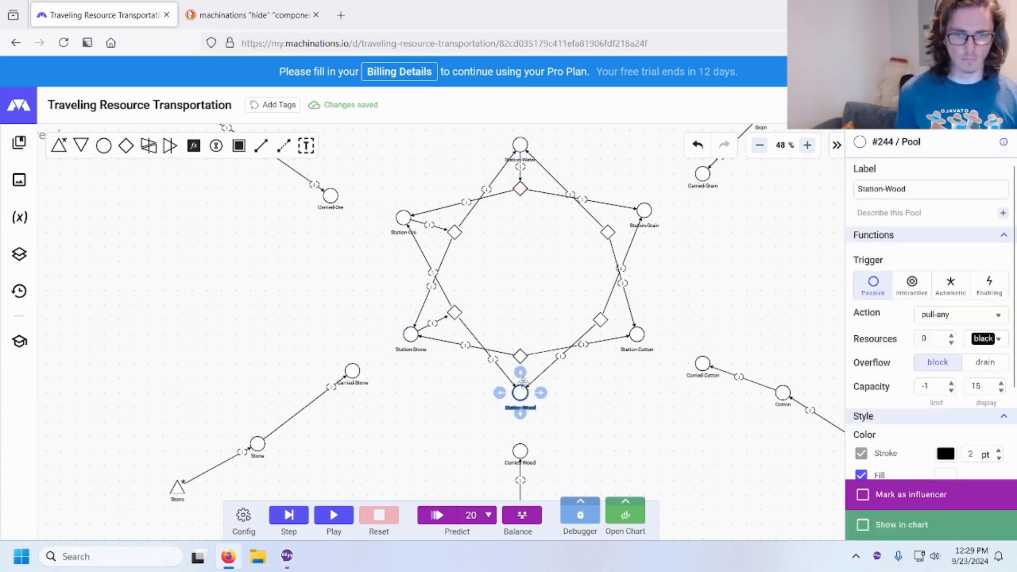
pyautogui.moveTo(520, 372); pyautogui.dragTo(521, 356)
pyautogui.click(637, 335)
pyautogui.moveTo(616, 334); pyautogui.dragTo(603, 321)
pyautogui.click(644, 210)
pyautogui.moveTo(633, 218); pyautogui.dragTo(608, 232)
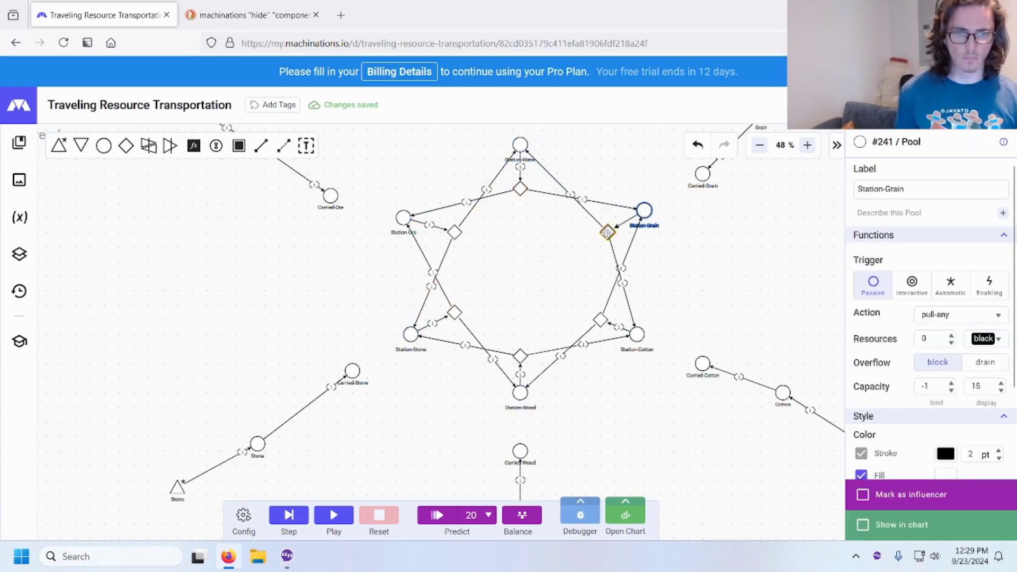
pyautogui.click(658, 265)
pyautogui.scroll(2, 575, 371)
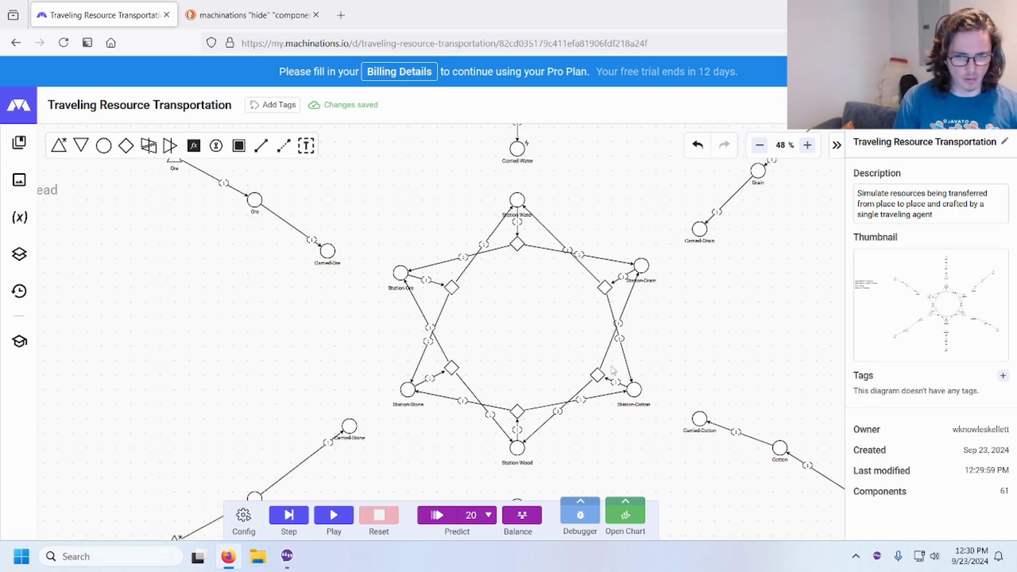
pyautogui.scroll(-1, 551, 345)
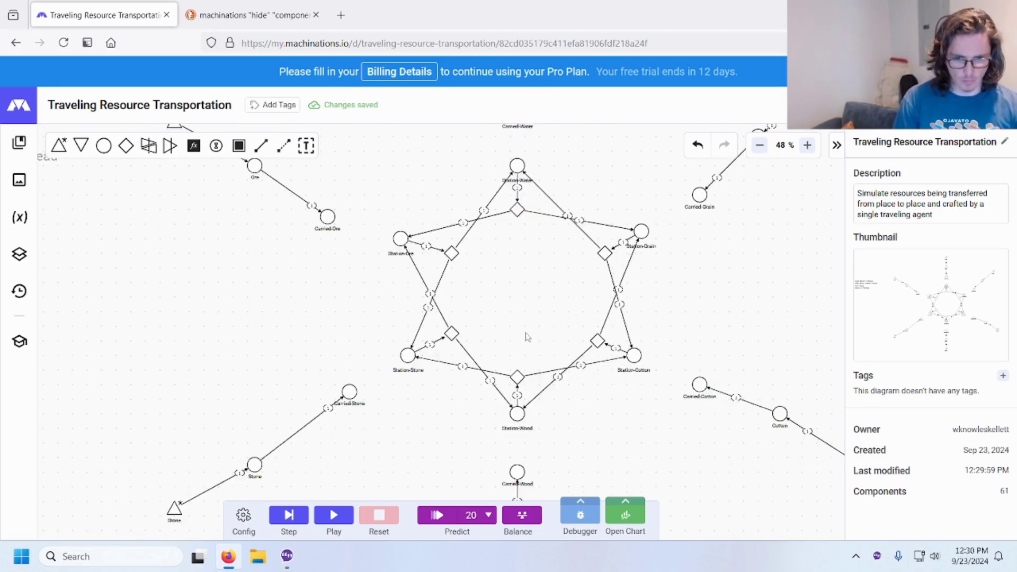
pyautogui.scroll(-2, 428, 323)
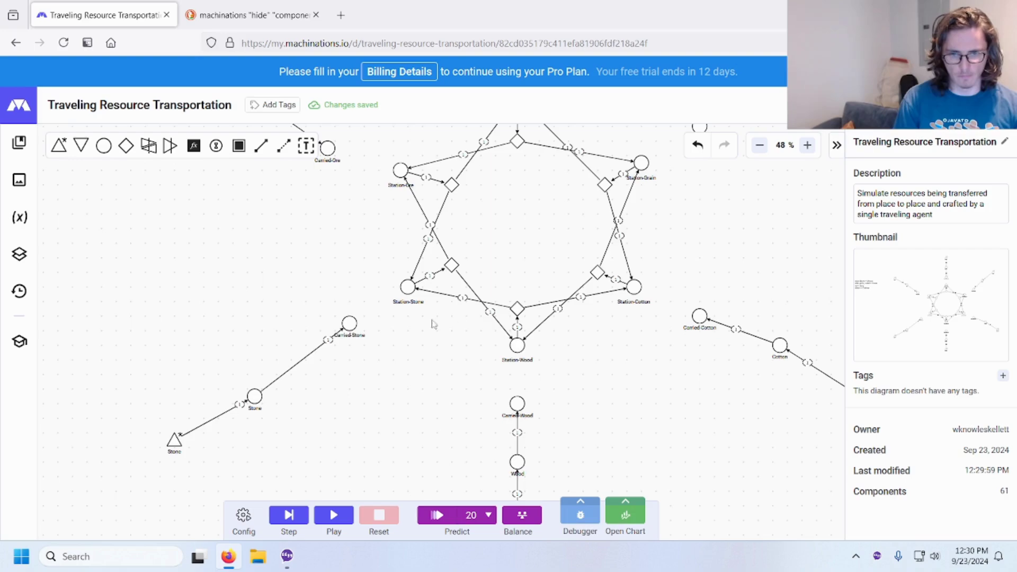
# Nudge the Stone branch with Station-Stone and its gate slightly left to even out the station ring.
pyautogui.press('Left')
pyautogui.scroll(6, 446, 195)
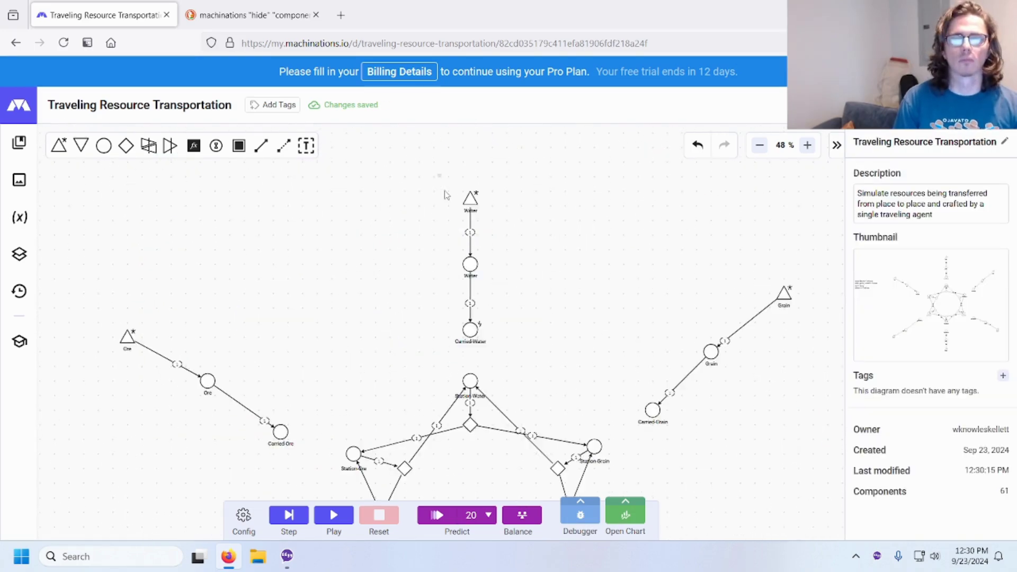
pyautogui.moveTo(444, 195); pyautogui.dragTo(498, 349)
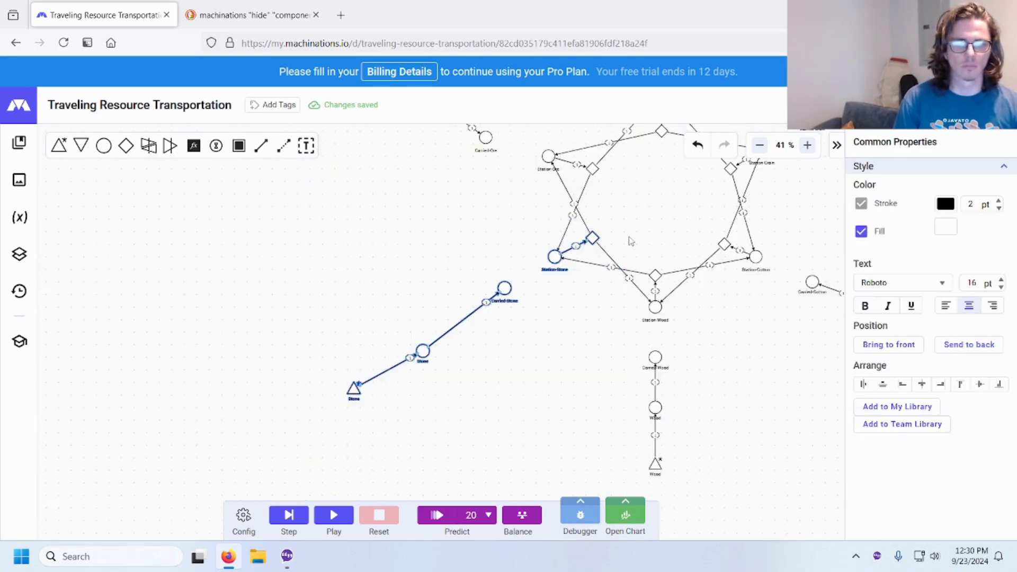
pyautogui.moveTo(504, 289); pyautogui.dragTo(372, 339)
pyautogui.click(482, 318)
pyautogui.moveTo(544, 292); pyautogui.dragTo(520, 333)
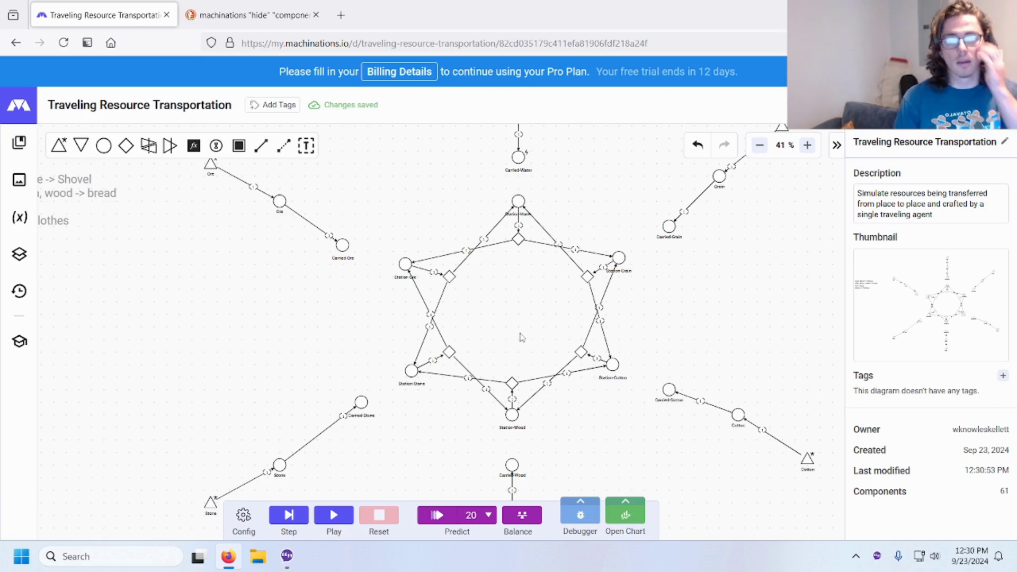
# Set the distribution to random for the gates beside Station-Water, Station-Grain and Station-Cotton.
pyautogui.click(518, 239)
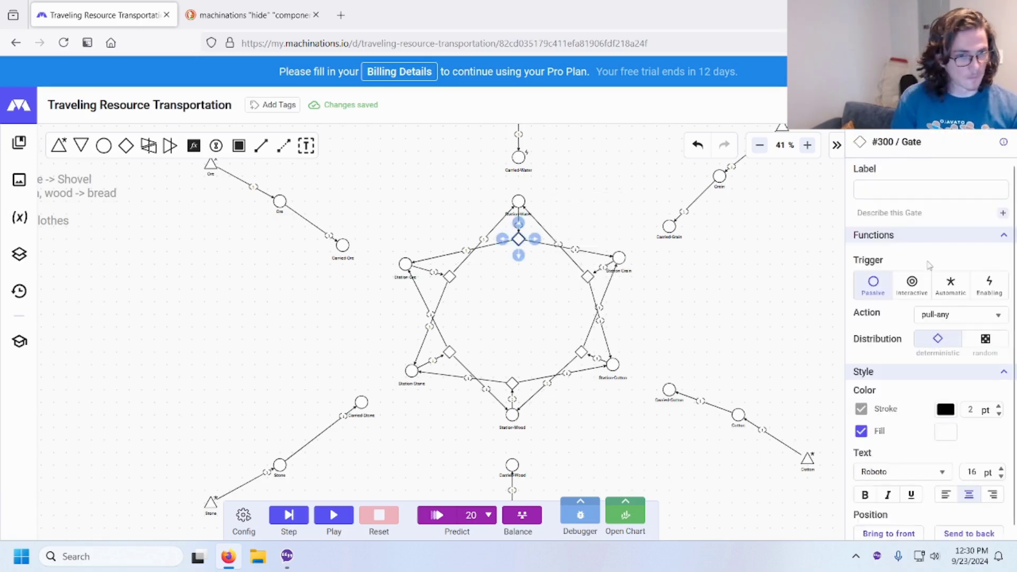
pyautogui.click(995, 346)
pyautogui.click(587, 277)
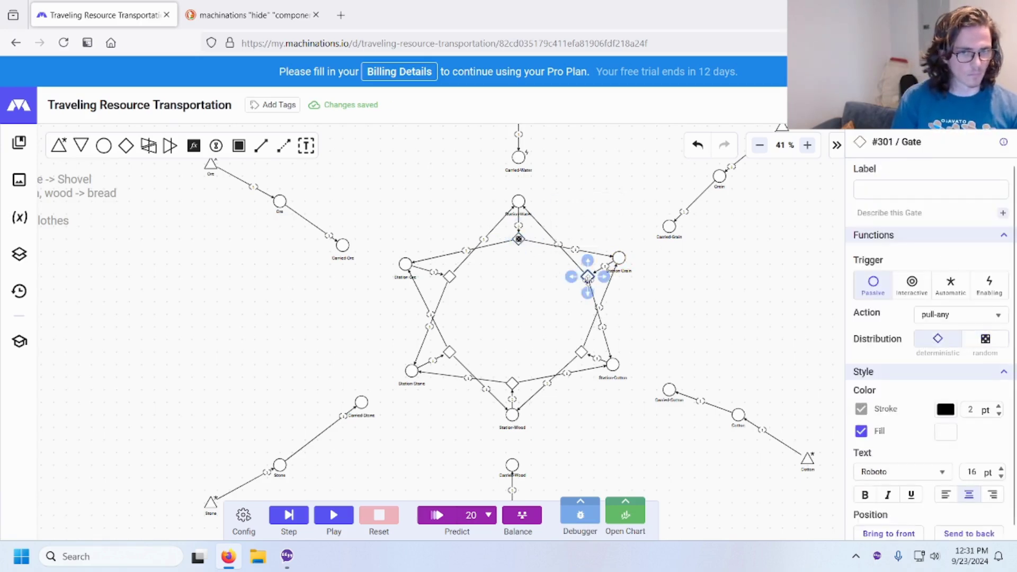
pyautogui.click(985, 339)
pyautogui.click(581, 351)
pyautogui.click(985, 339)
# Set the distribution to random for the gates beside Station-Wood, Station-Stone and Station-Ore.
pyautogui.click(513, 383)
pyautogui.click(985, 339)
pyautogui.click(449, 351)
pyautogui.click(985, 338)
pyautogui.click(449, 276)
pyautogui.click(985, 339)
# Give the Station-Water pool 1 starting resource to act as the traveling agent.
pyautogui.moveTo(511, 328)
pyautogui.mouseDown()
pyautogui.moveTo(511, 270)
pyautogui.moveTo(515, 340)
pyautogui.mouseUp()
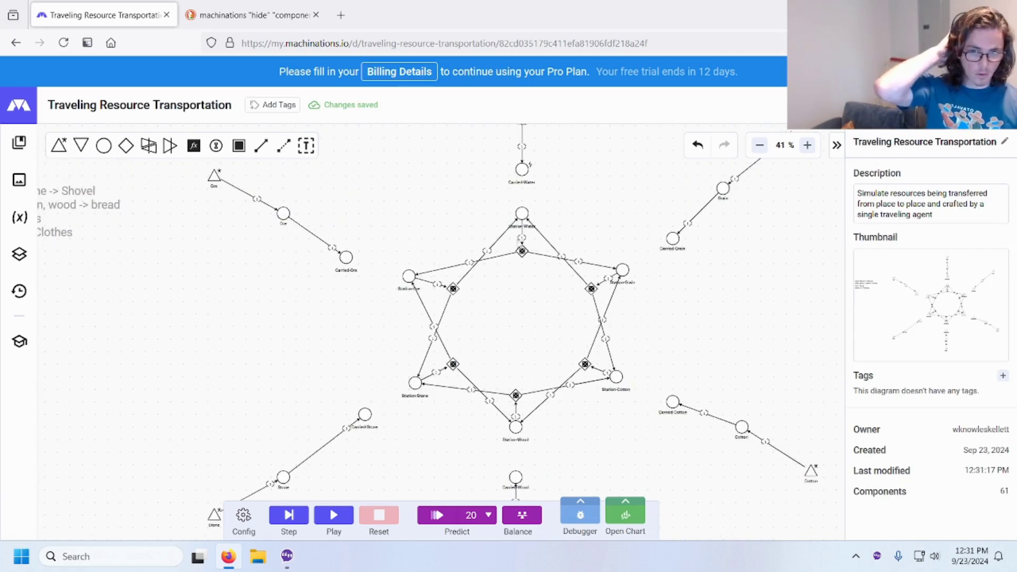
pyautogui.click(522, 213)
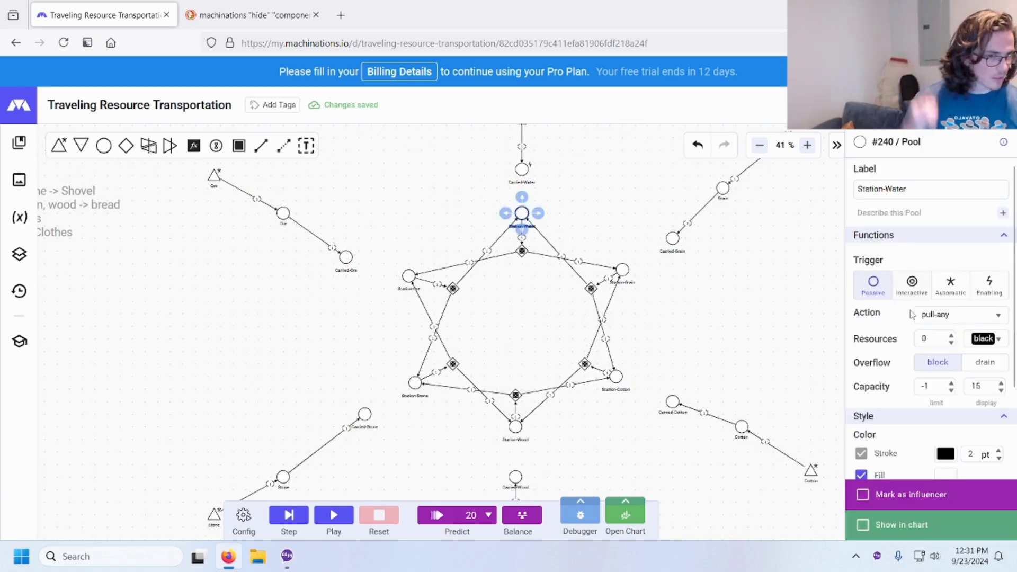
pyautogui.click(951, 335)
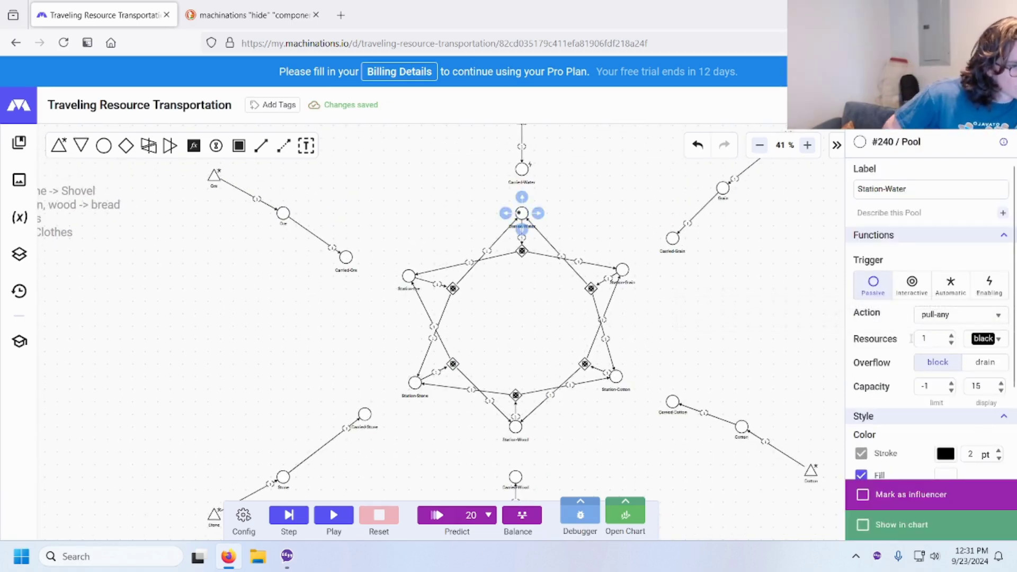
pyautogui.click(638, 374)
# Run the simulation to check whether the agent leaves Station-Water, and reset the run.
pyautogui.scroll(-1, 655, 315)
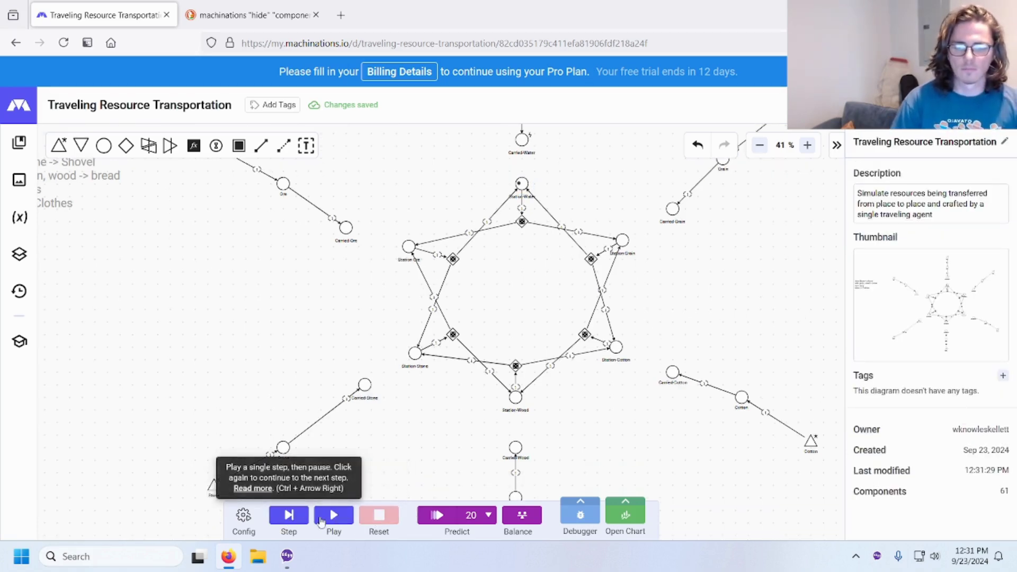
pyautogui.click(321, 522)
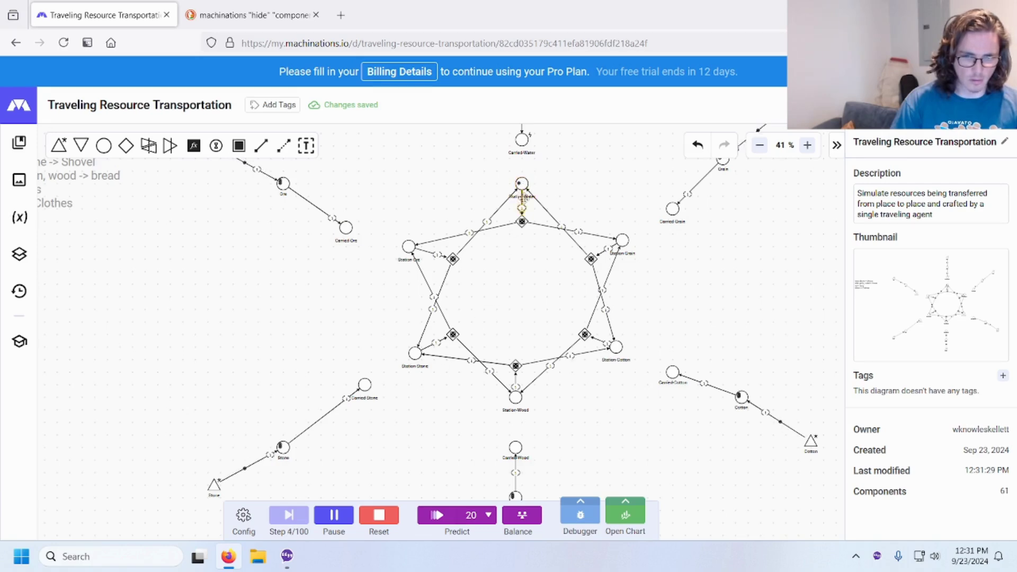
pyautogui.click(379, 515)
# Set the trigger of all six gates beside the stations to Automatic.
pyautogui.click(522, 187)
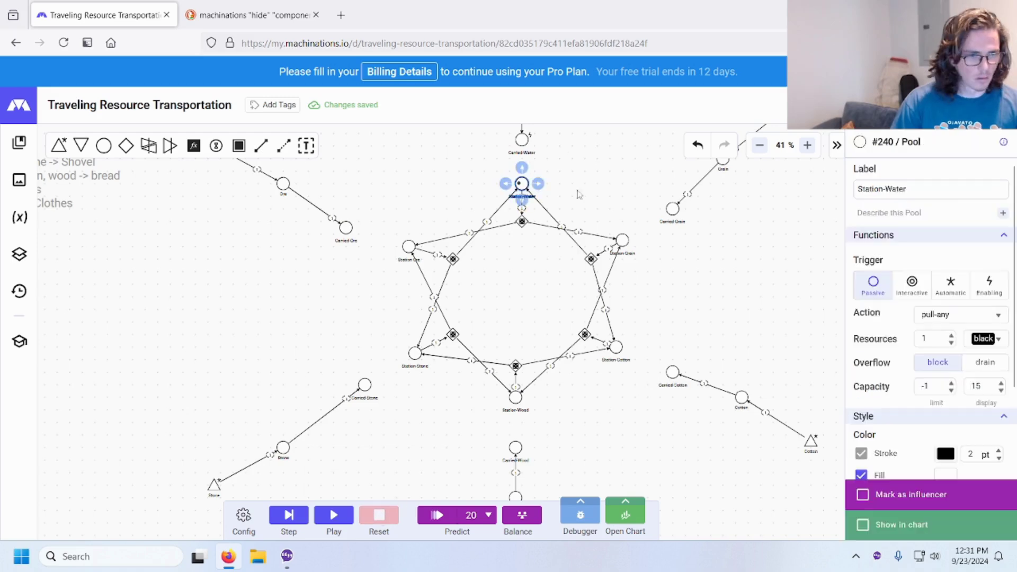
pyautogui.click(521, 221)
pyautogui.click(951, 285)
pyautogui.click(453, 259)
pyautogui.click(951, 285)
pyautogui.click(453, 334)
pyautogui.click(950, 285)
pyautogui.click(516, 365)
pyautogui.click(951, 285)
pyautogui.click(668, 310)
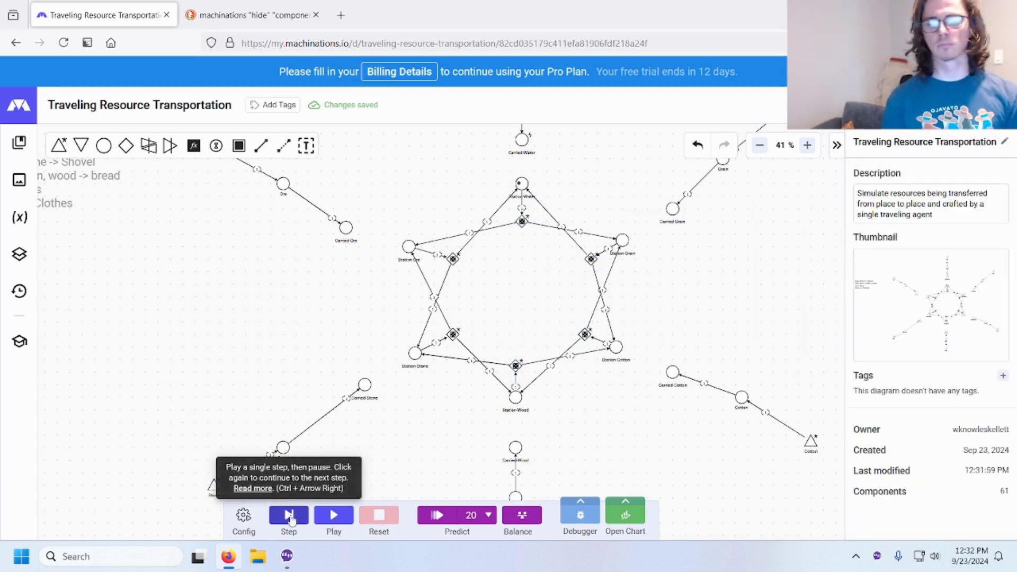
# Play the simulation with the automatic gates to watch the agent travel the ring, and reset it.
pyautogui.click(333, 516)
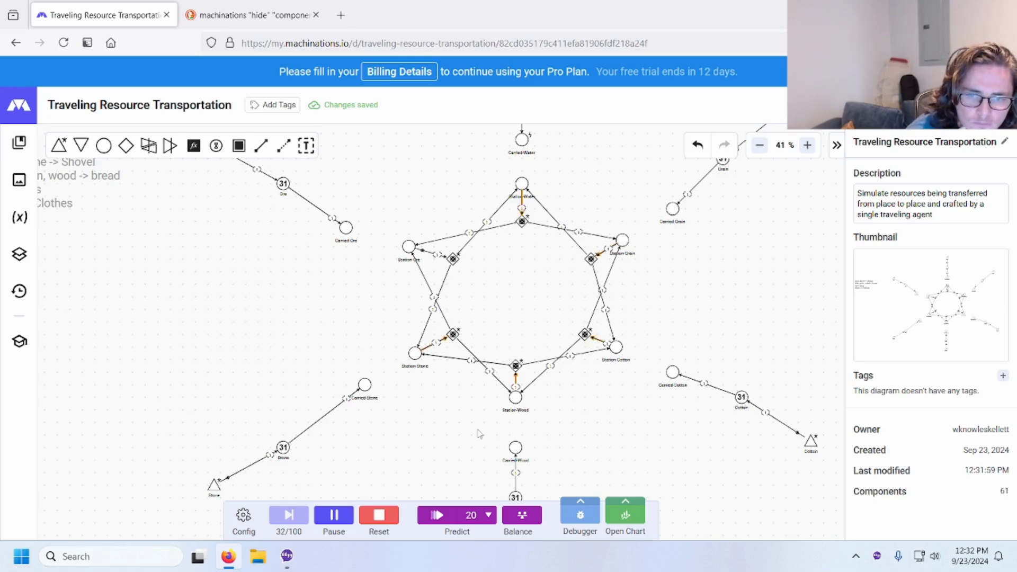
pyautogui.click(393, 513)
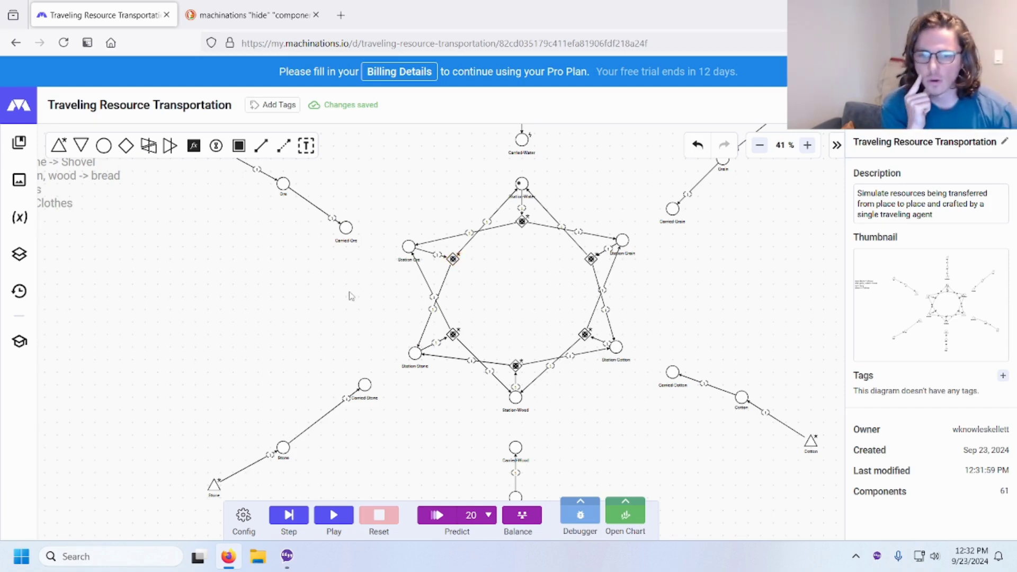
# Select the six Carried pools around the ring and move them together to the diagram's right side.
pyautogui.moveTo(371, 294); pyautogui.dragTo(292, 348)
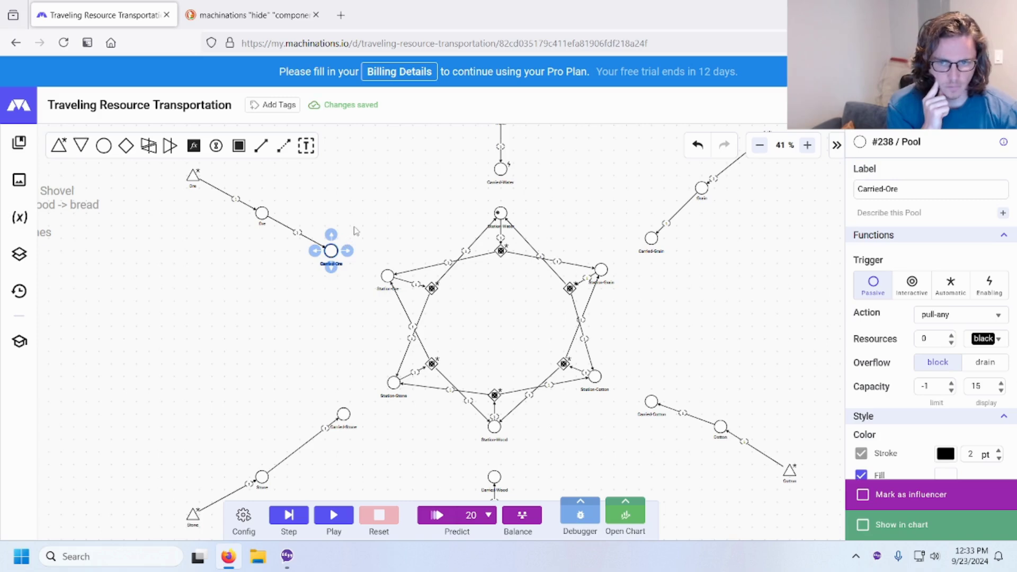
pyautogui.click(356, 228)
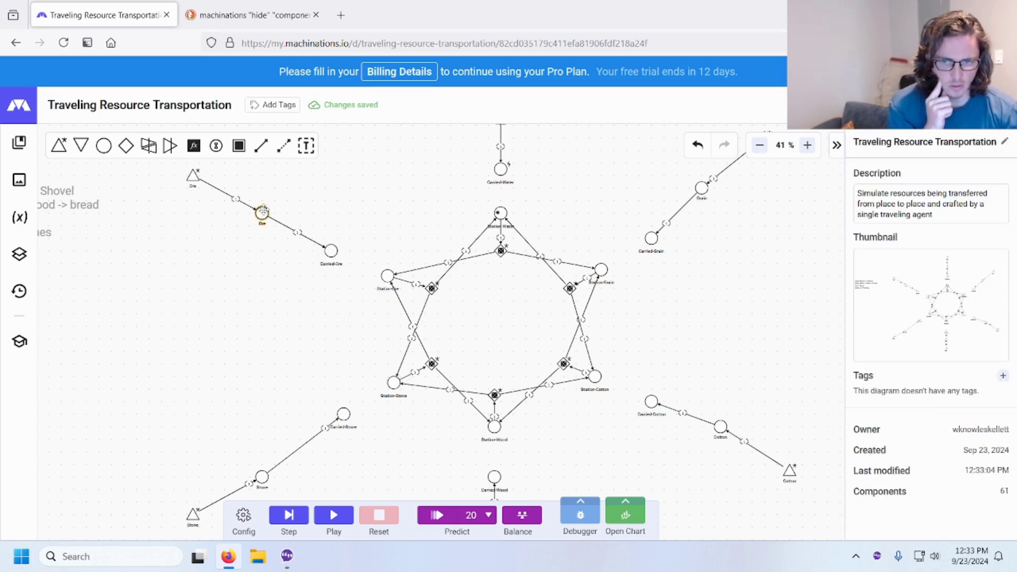
pyautogui.scroll(-5, 541, 212)
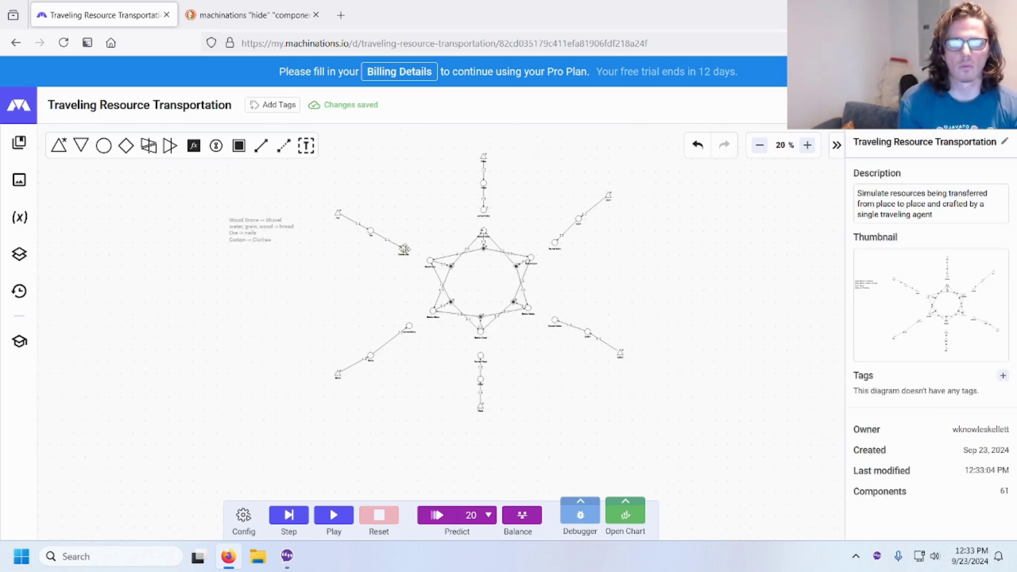
pyautogui.click(404, 249)
pyautogui.keyDown('shift'); pyautogui.click(410, 326); pyautogui.keyUp('shift')
pyautogui.keyDown('shift'); pyautogui.click(481, 355); pyautogui.keyUp('shift')
pyautogui.keyDown('shift'); pyautogui.click(483, 210); pyautogui.keyUp('shift')
pyautogui.keyDown('shift'); pyautogui.click(555, 242); pyautogui.keyUp('shift')
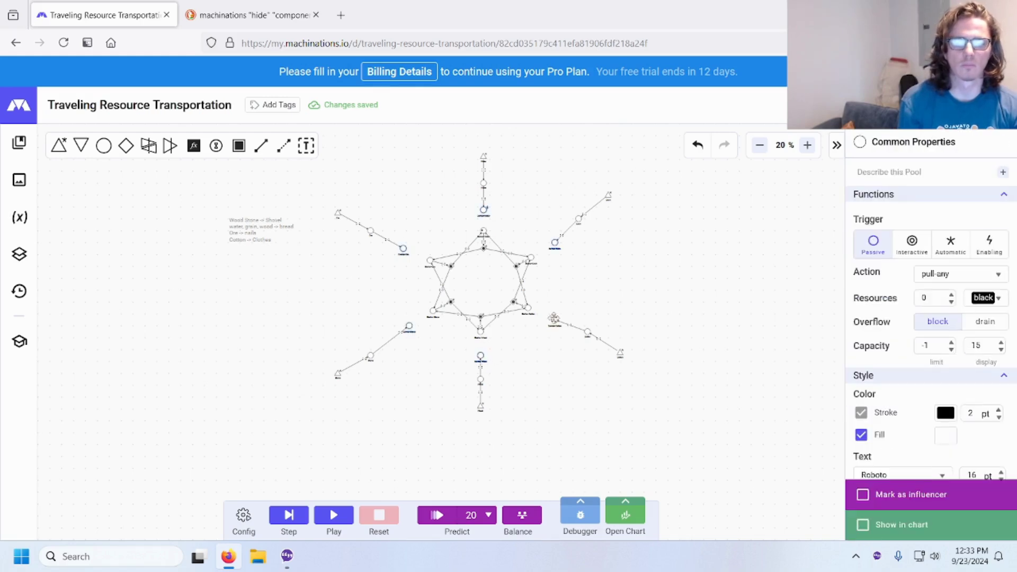
pyautogui.moveTo(479, 356); pyautogui.dragTo(792, 362)
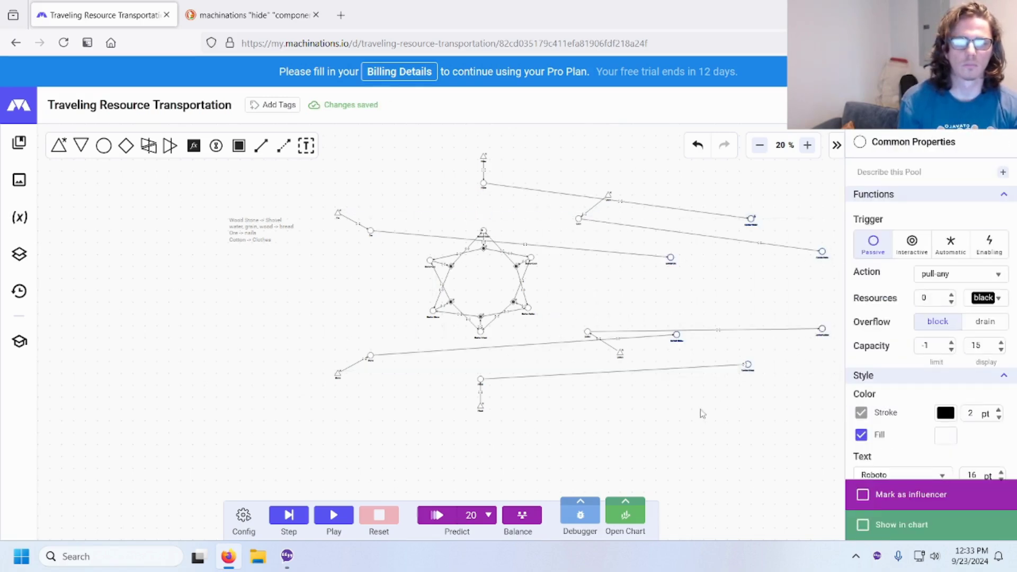
# Route the Ore, Water, Stone and Wood connections through added gates to the Carried pools, aligned in one column.
pyautogui.scroll(3, 582, 339)
pyautogui.click(434, 245)
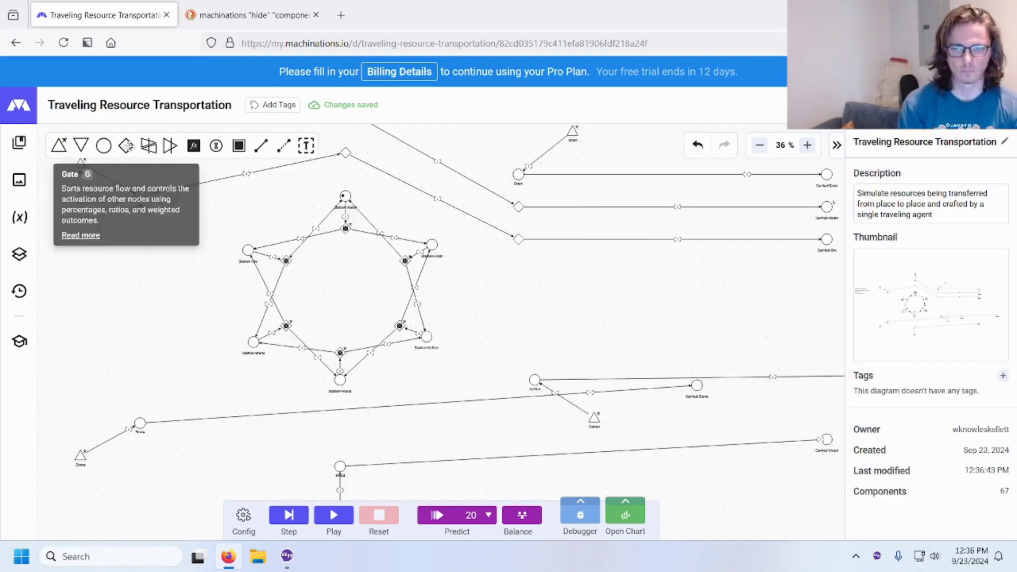
pyautogui.moveTo(535, 304); pyautogui.dragTo(534, 315)
pyautogui.click(735, 327)
pyautogui.moveTo(126, 146); pyautogui.dragTo(363, 345)
pyautogui.moveTo(153, 446); pyautogui.dragTo(640, 334)
pyautogui.click(607, 374)
pyautogui.scroll(-3, 607, 374)
pyautogui.hscroll(-5, 583, 360)
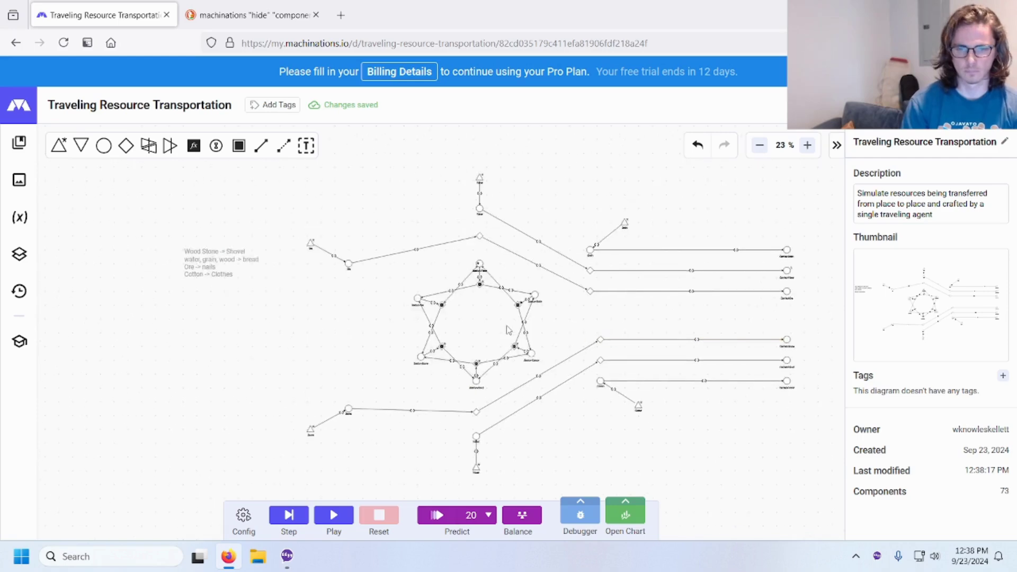
# Set the Water pool's trigger to Automatic and its action to push-all.
pyautogui.scroll(3, 522, 346)
pyautogui.scroll(3, 289, 386)
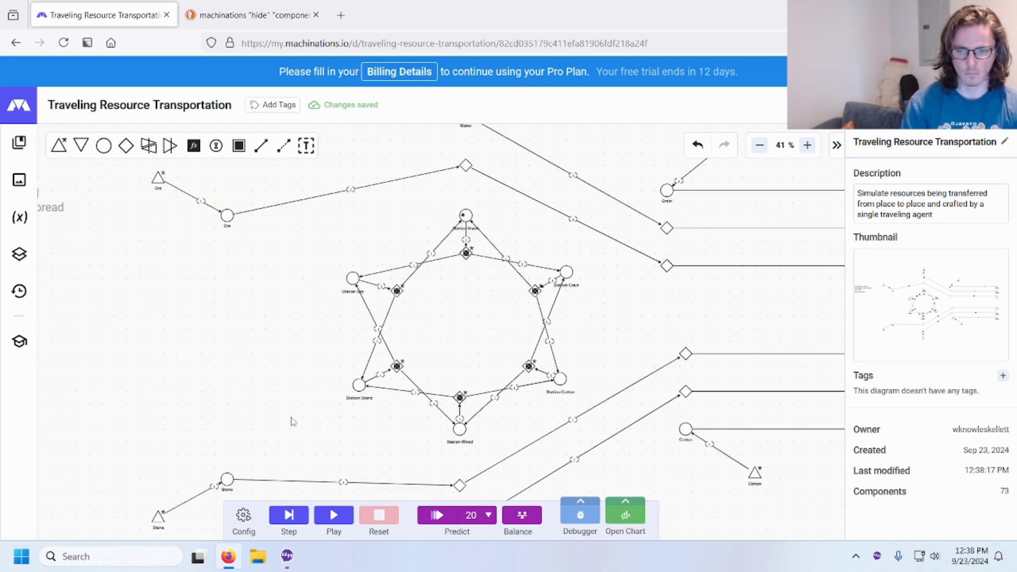
pyautogui.scroll(3, 266, 381)
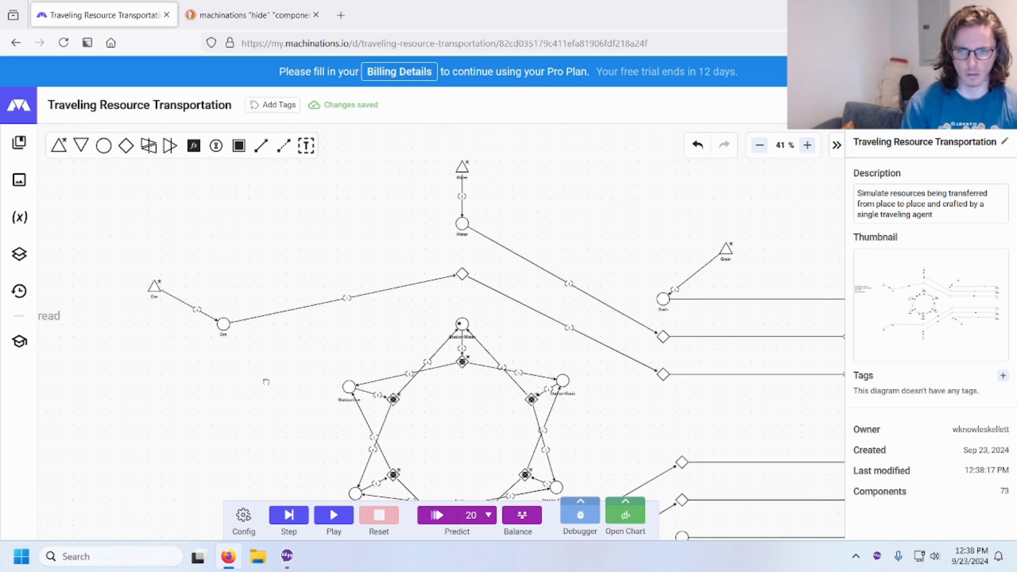
pyautogui.click(462, 223)
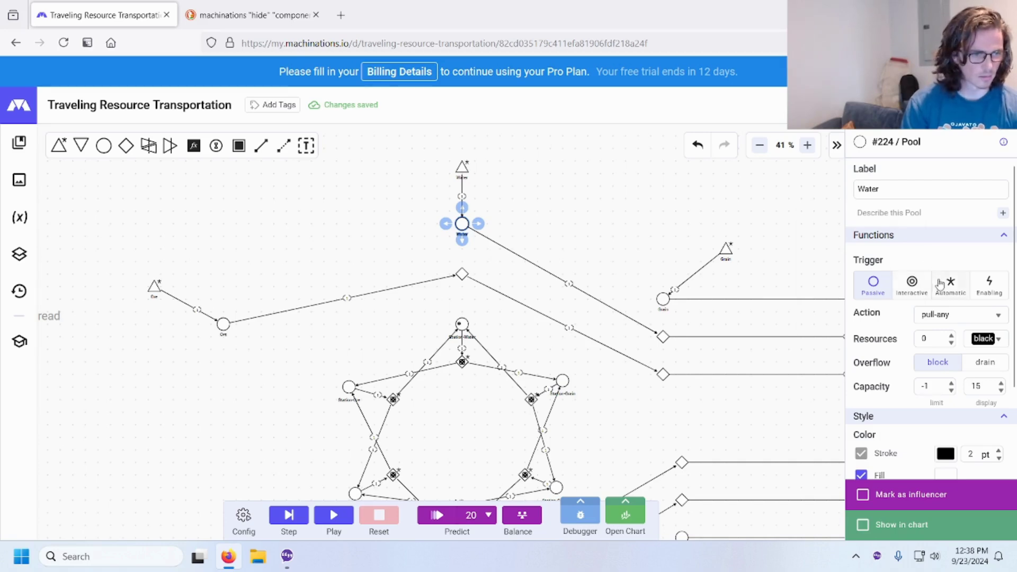
pyautogui.click(955, 286)
pyautogui.click(1005, 315)
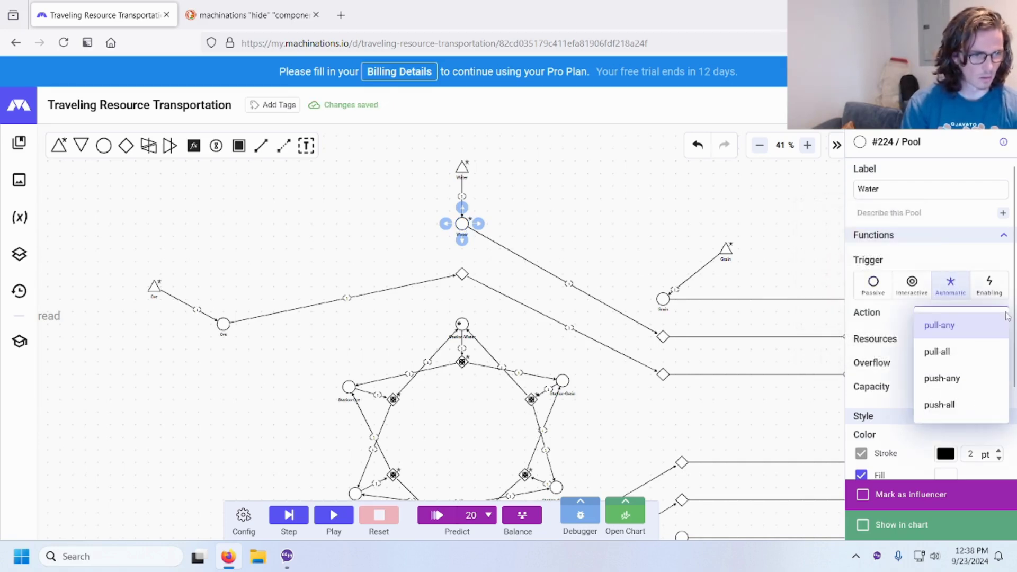
pyautogui.click(953, 406)
pyautogui.click(706, 201)
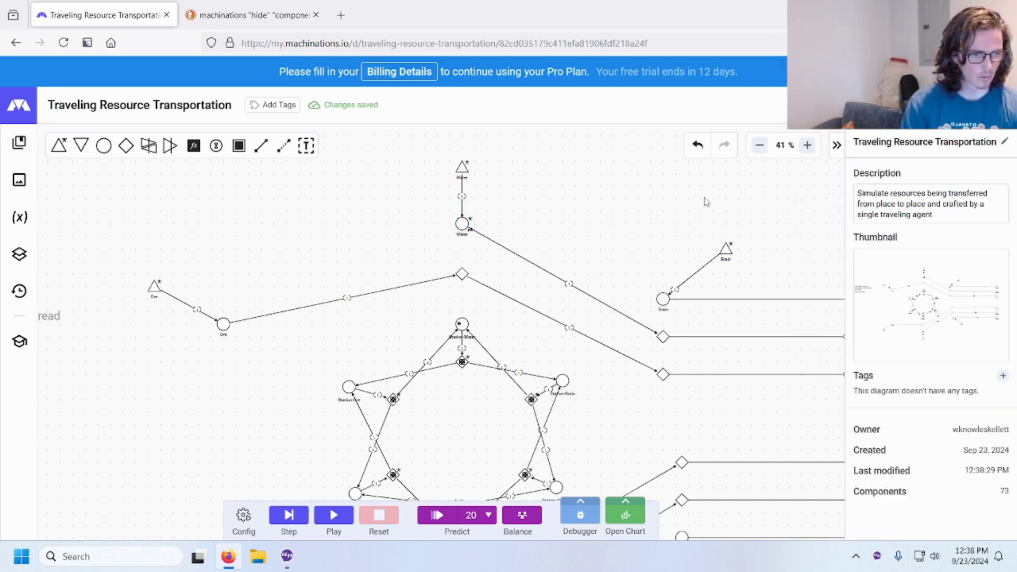
# Run the simulation to follow water from the Water pool to Carried-Water, and reset the run.
pyautogui.hscroll(3, 658, 312)
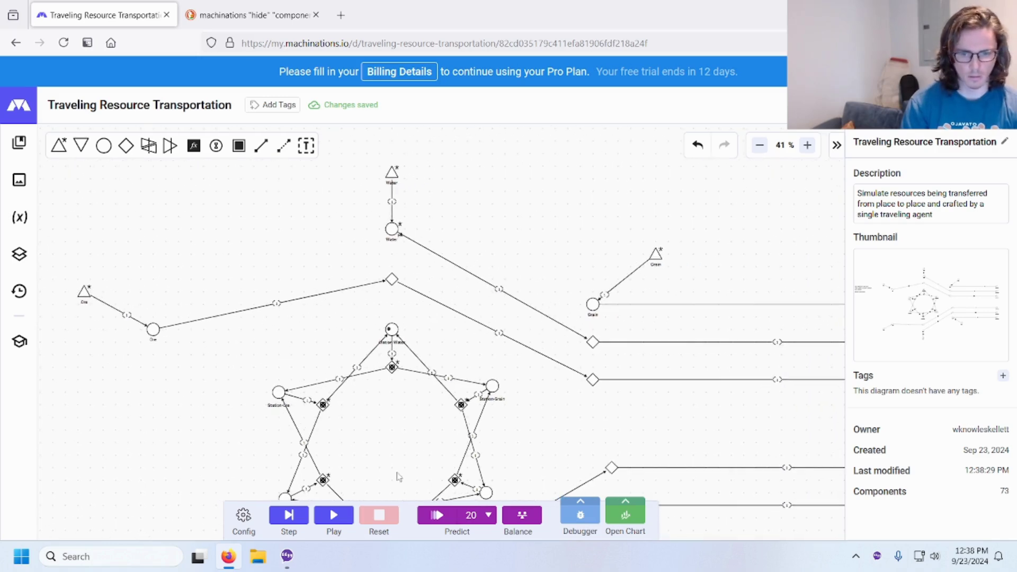
pyautogui.click(344, 520)
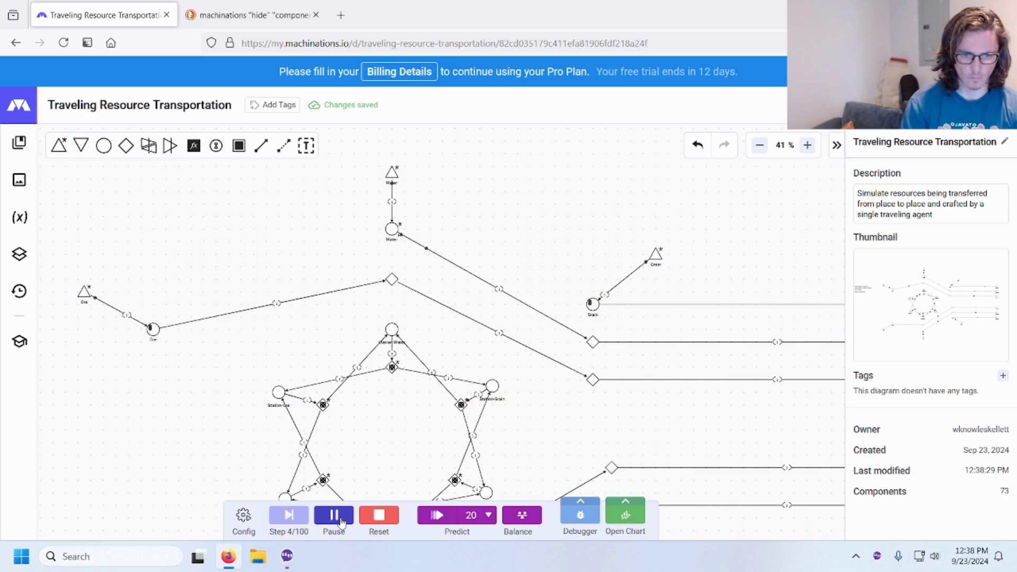
pyautogui.hscroll(10, 318, 397)
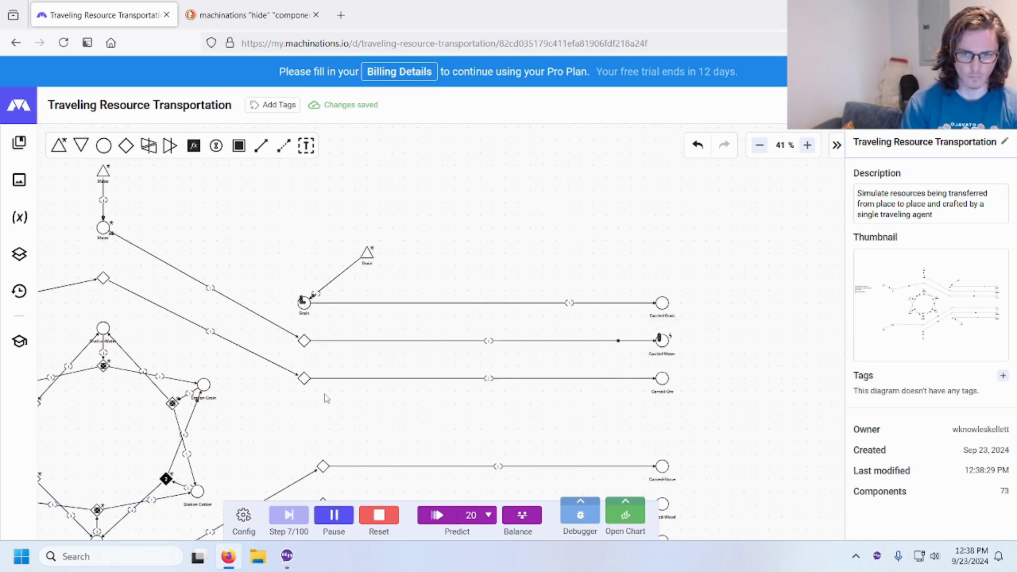
pyautogui.hscroll(-5, 551, 259)
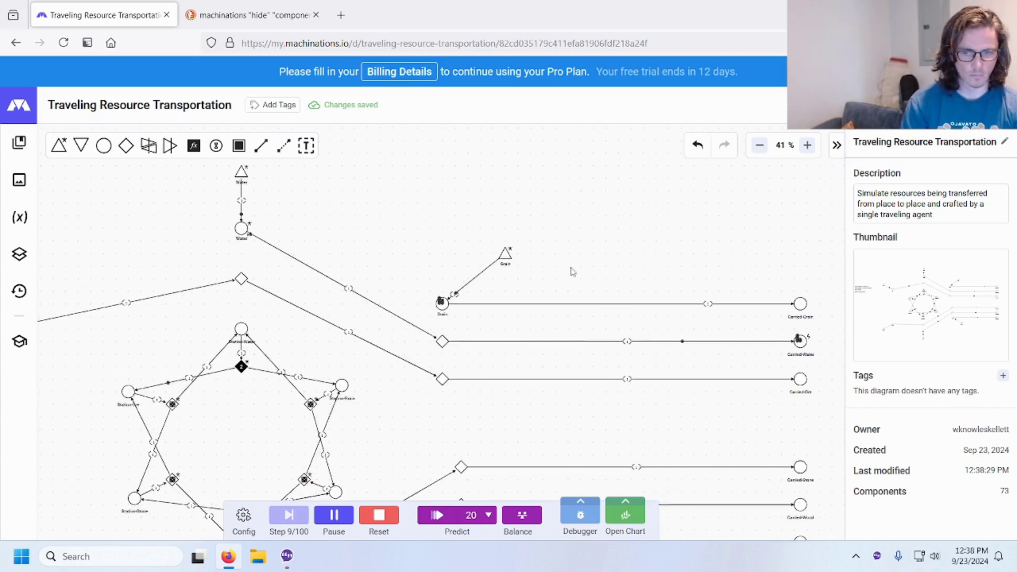
pyautogui.click(378, 514)
# Set the formula to all on the connections from the Water pool to its gate and from that gate to Carried-Water.
pyautogui.click(457, 292)
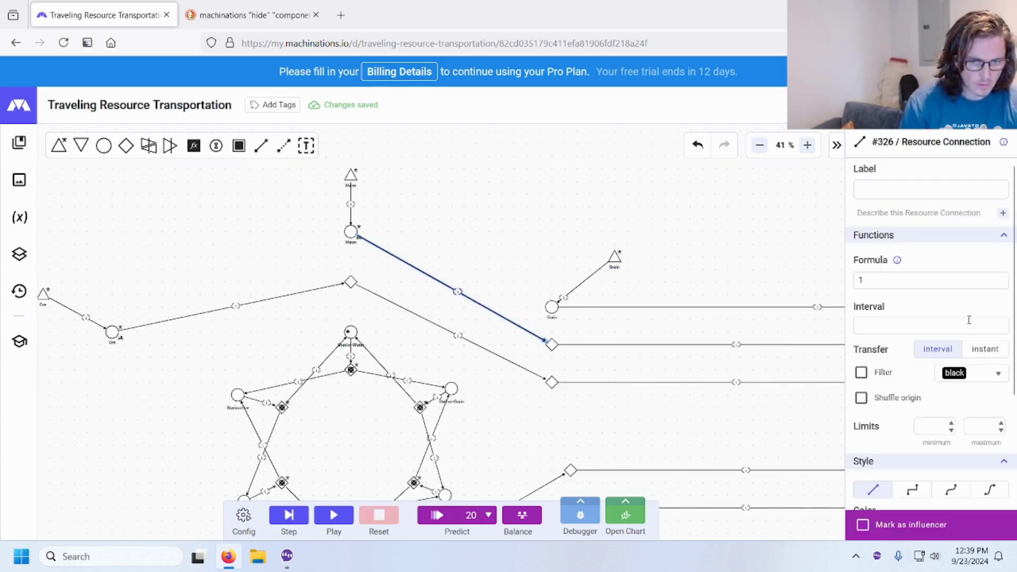
pyautogui.click(933, 284)
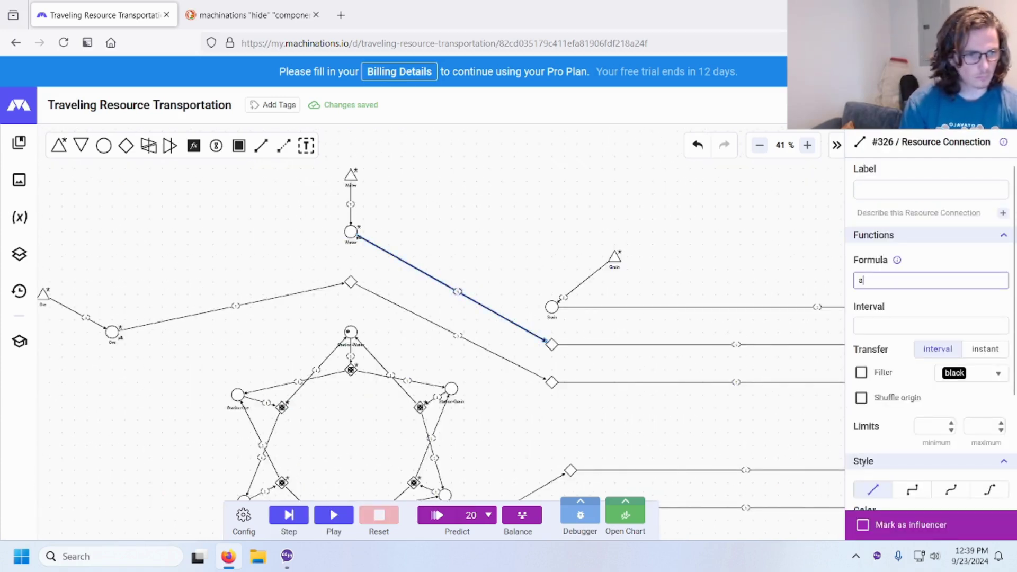
pyautogui.click(486, 246)
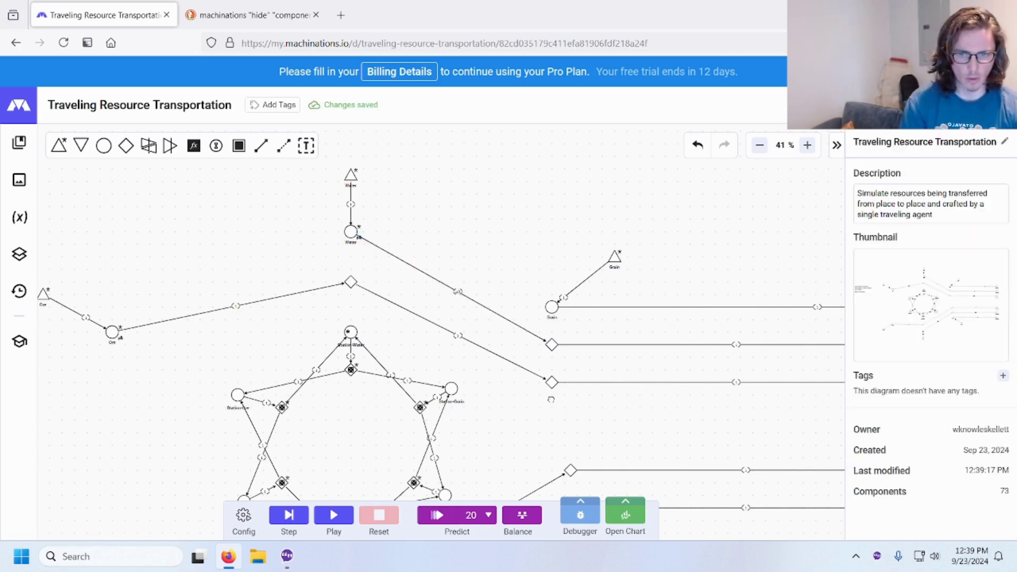
pyautogui.moveTo(548, 400); pyautogui.dragTo(501, 360)
pyautogui.click(686, 303)
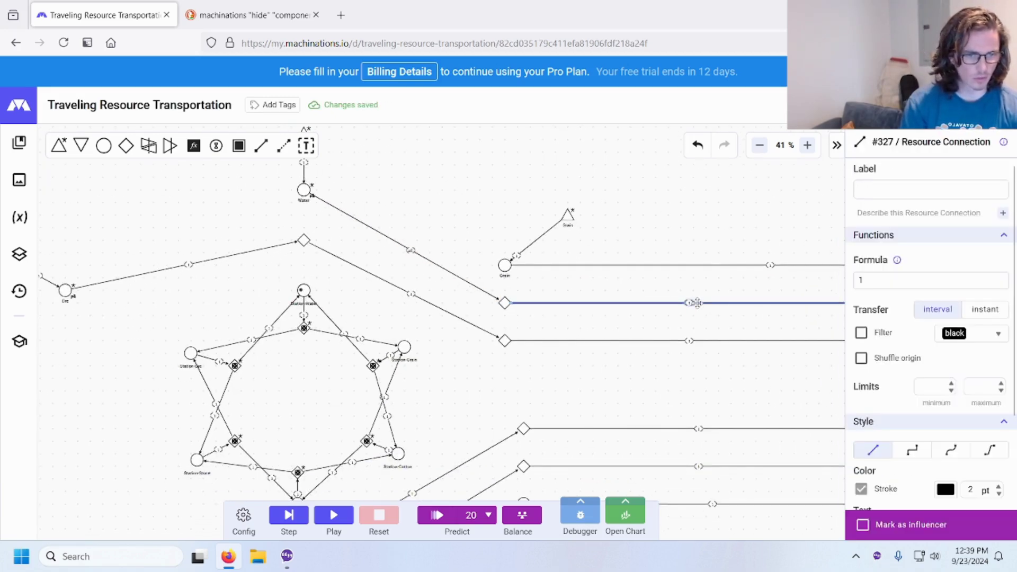
pyautogui.moveTo(725, 383); pyautogui.dragTo(681, 422)
pyautogui.moveTo(883, 281); pyautogui.dragTo(835, 269)
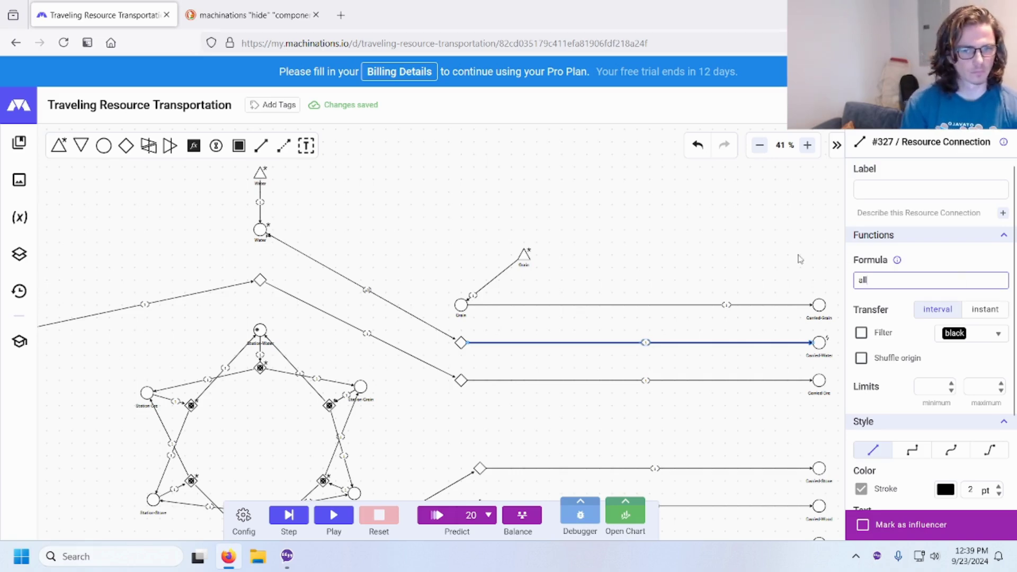
# Set the formula to all on the three connections leading from the Ore pool through its two gates to Carried-Ore.
pyautogui.click(685, 253)
pyautogui.moveTo(141, 303); pyautogui.dragTo(331, 282)
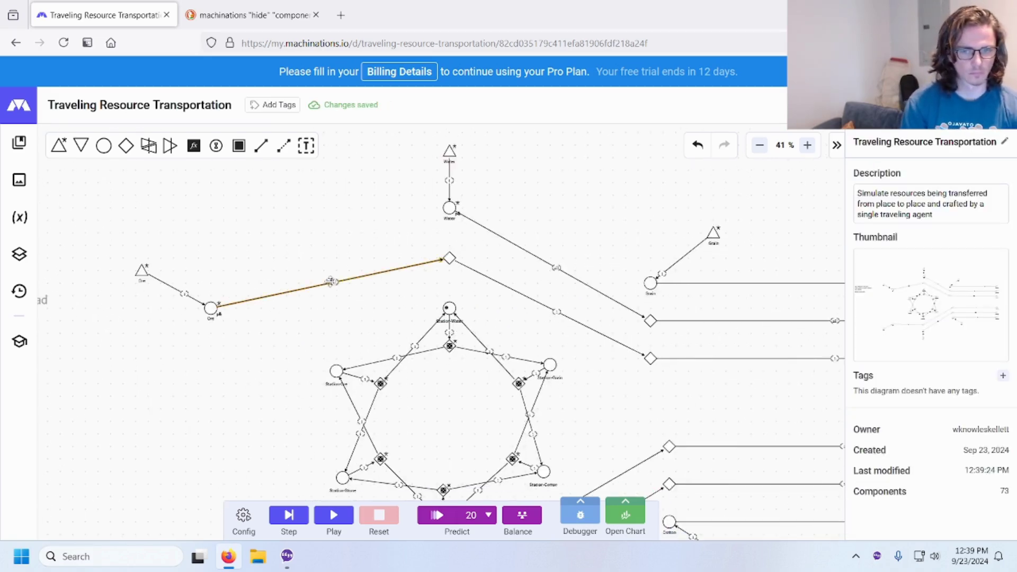
pyautogui.click(331, 282)
pyautogui.moveTo(897, 282); pyautogui.dragTo(797, 274)
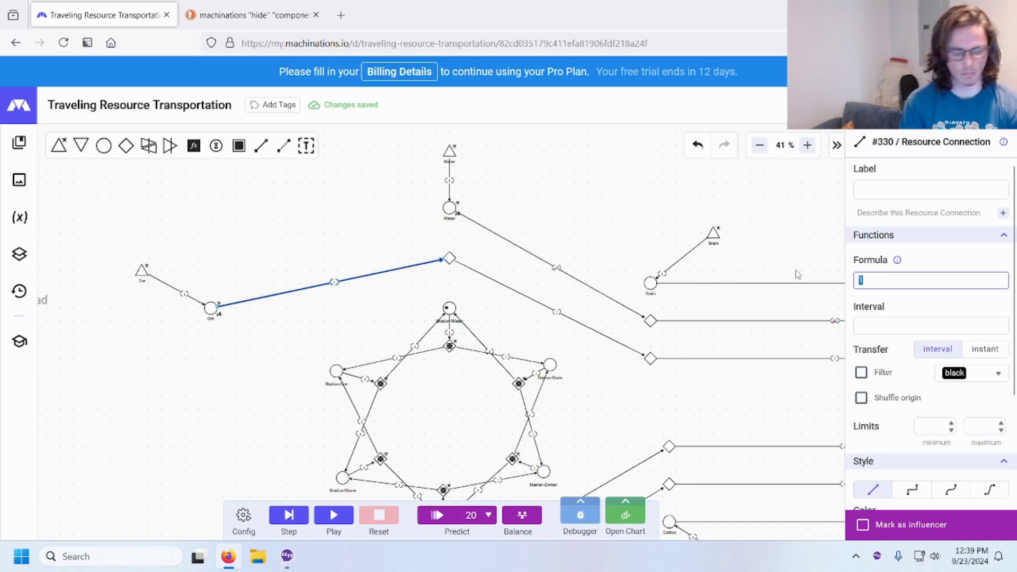
pyautogui.click(551, 309)
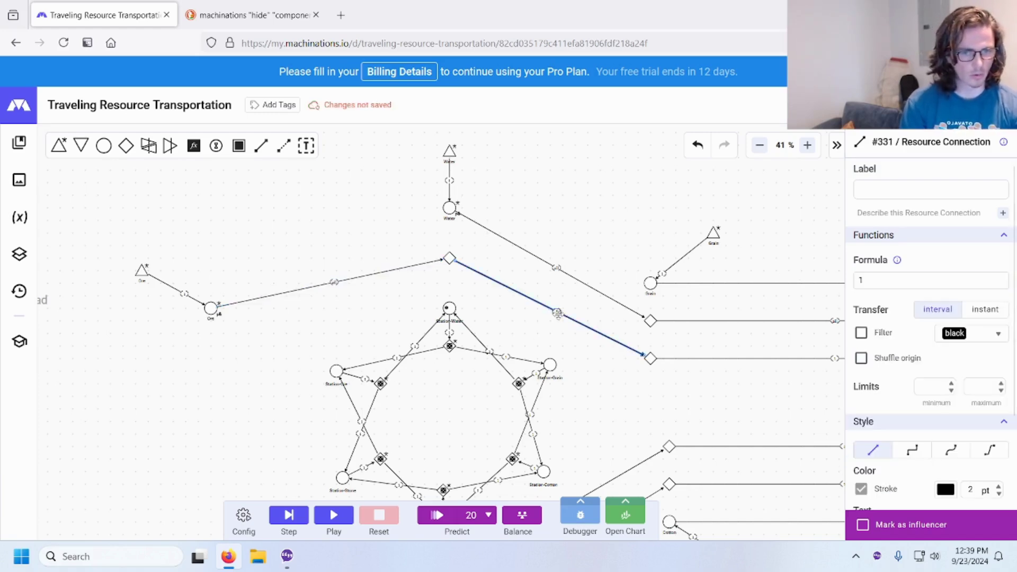
pyautogui.moveTo(989, 280); pyautogui.dragTo(801, 279)
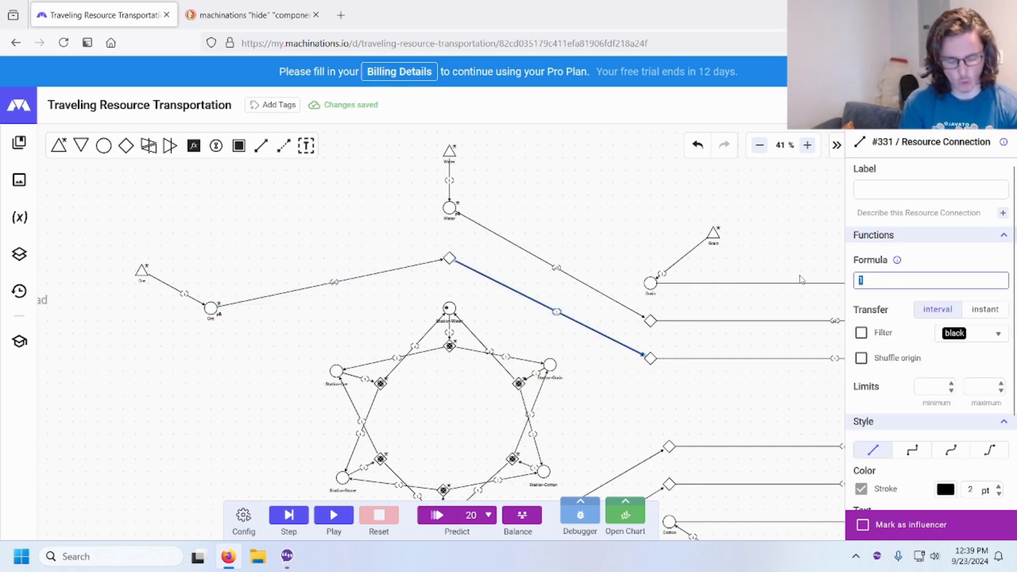
pyautogui.write('all')
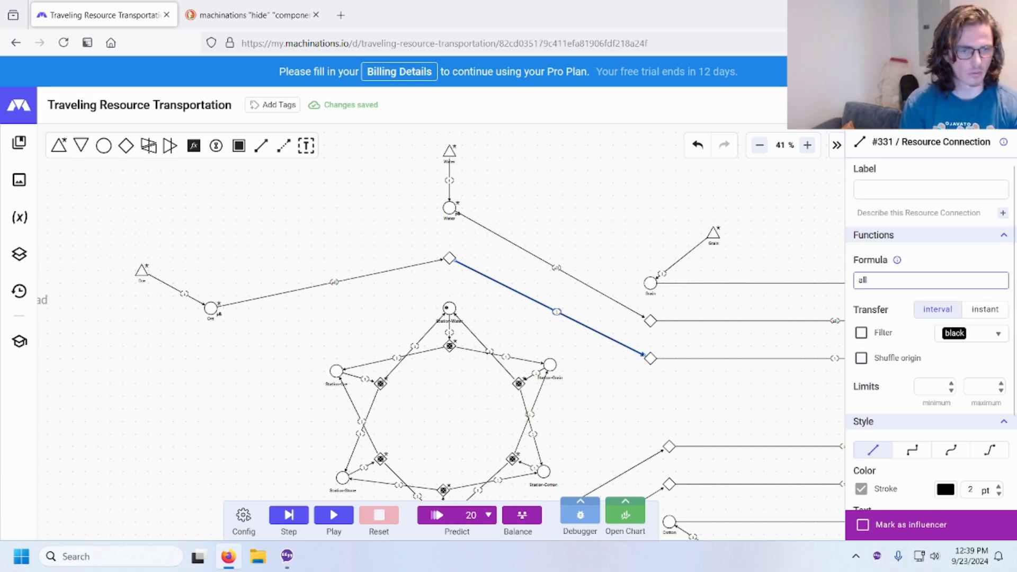
pyautogui.click(747, 410)
pyautogui.moveTo(703, 390); pyautogui.dragTo(441, 350)
pyautogui.click(577, 319)
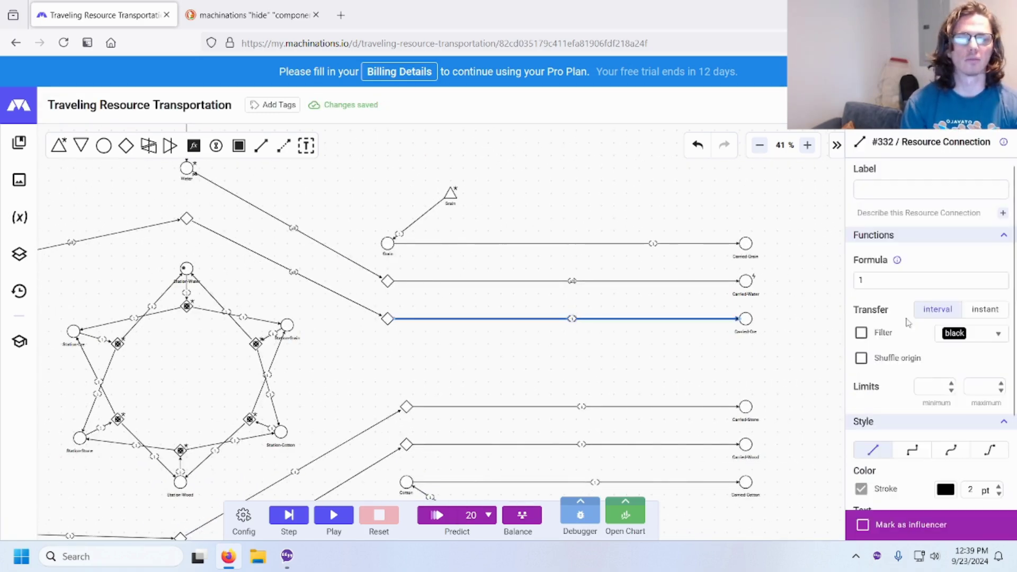
pyautogui.click(874, 279)
pyautogui.write('all')
# Set the formula to all on the connections leading from the Stone and Wood pools through their gates to the Carried pools.
pyautogui.click(313, 336)
pyautogui.write('all')
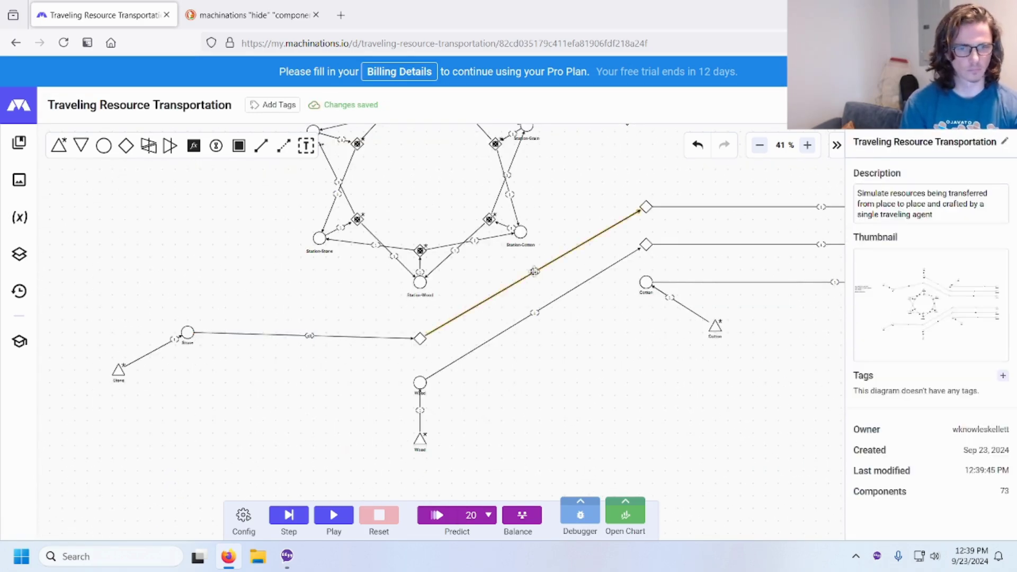
pyautogui.click(534, 271)
pyautogui.write('all')
pyautogui.click(768, 207)
pyautogui.write('all')
pyautogui.click(416, 353)
pyautogui.write('all')
pyautogui.click(574, 368)
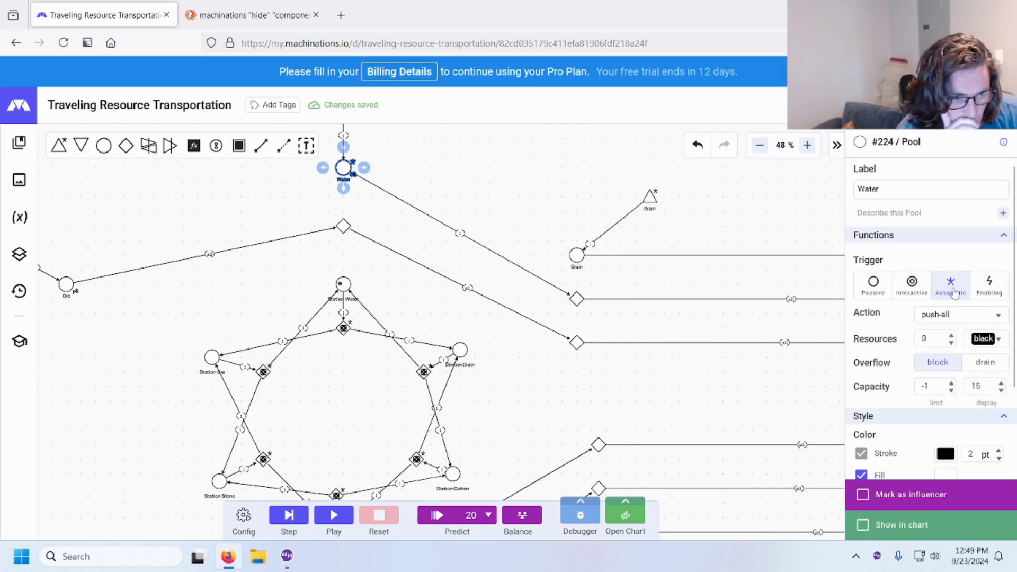
# Set the Water pool's trigger to Enabling and add a curved state connection with formula * from Station-Water to it.
pyautogui.click(989, 285)
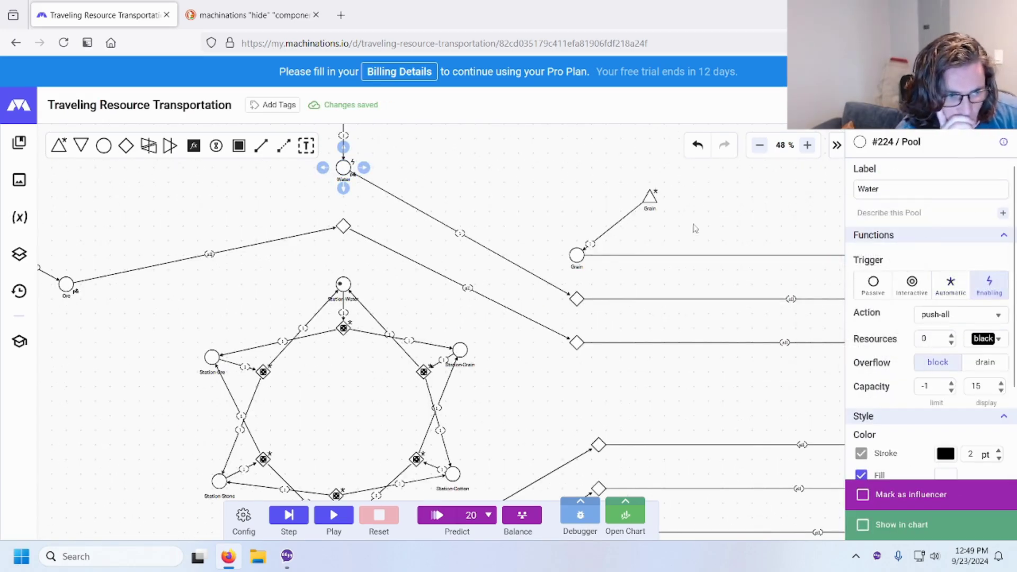
pyautogui.click(341, 283)
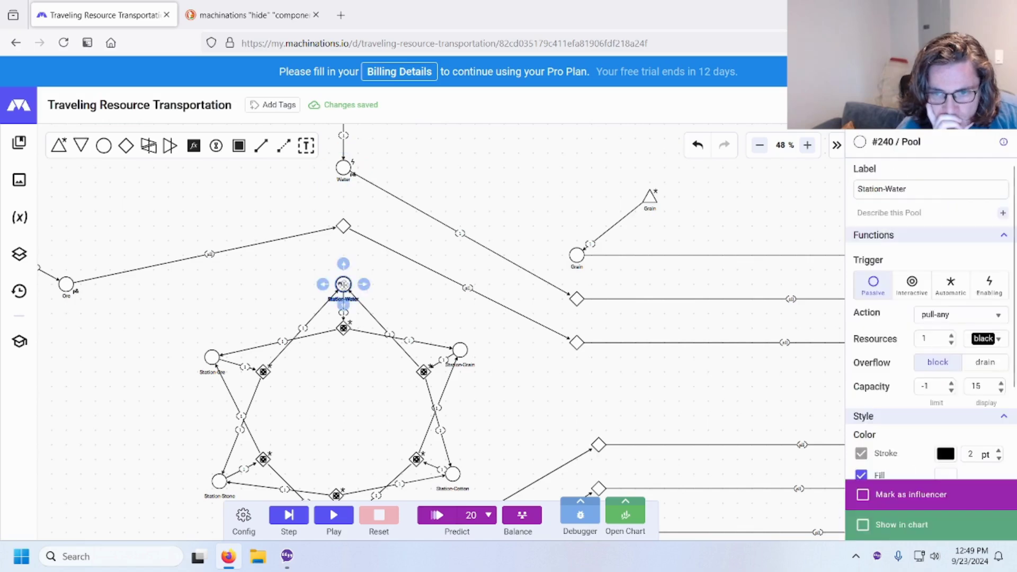
pyautogui.moveTo(343, 273); pyautogui.dragTo(343, 167)
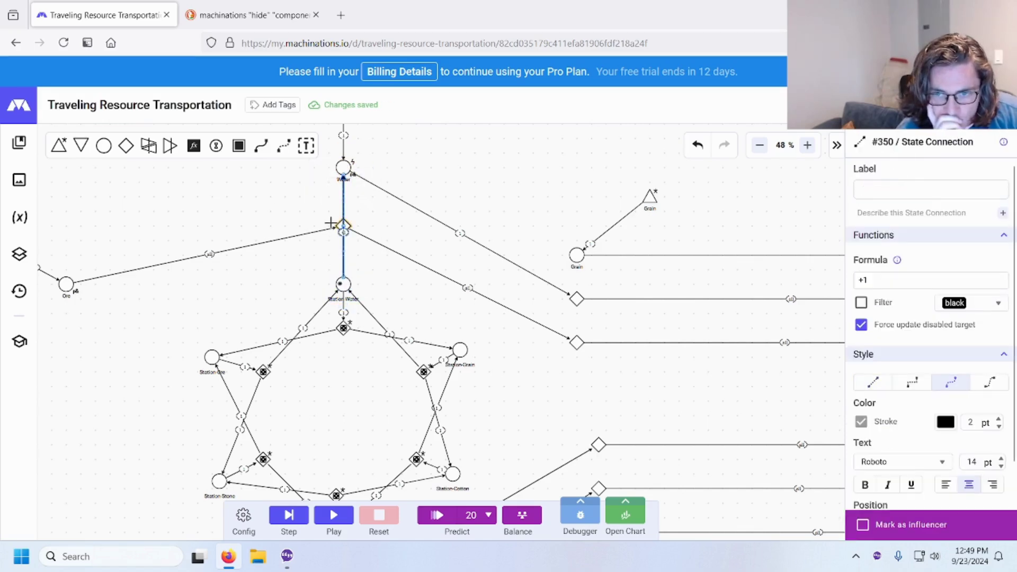
pyautogui.click(889, 280)
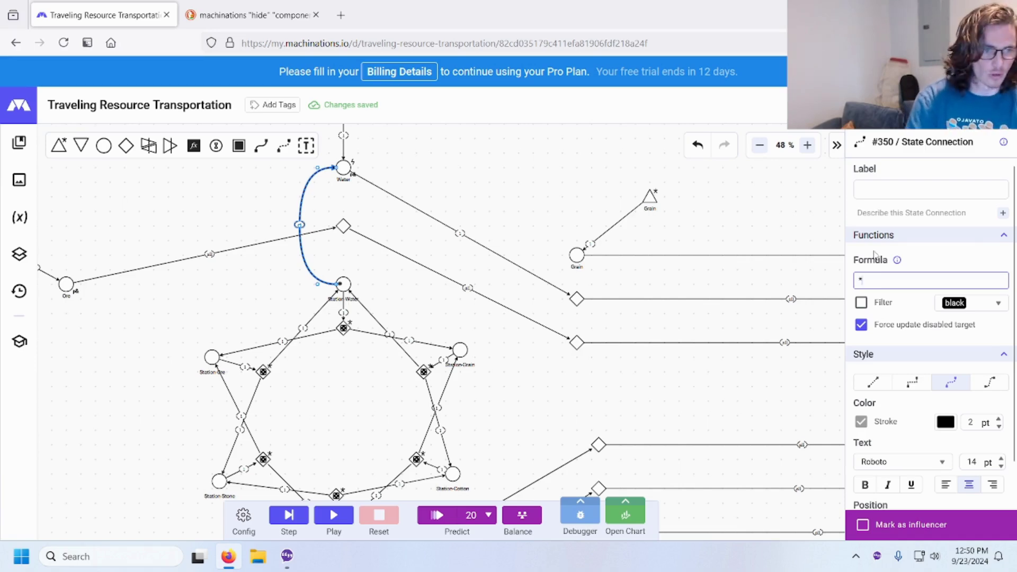
pyautogui.click(540, 197)
# Run the simulation and set the formula to all on the connection from the Water pool to its gate.
pyautogui.scroll(2, 493, 272)
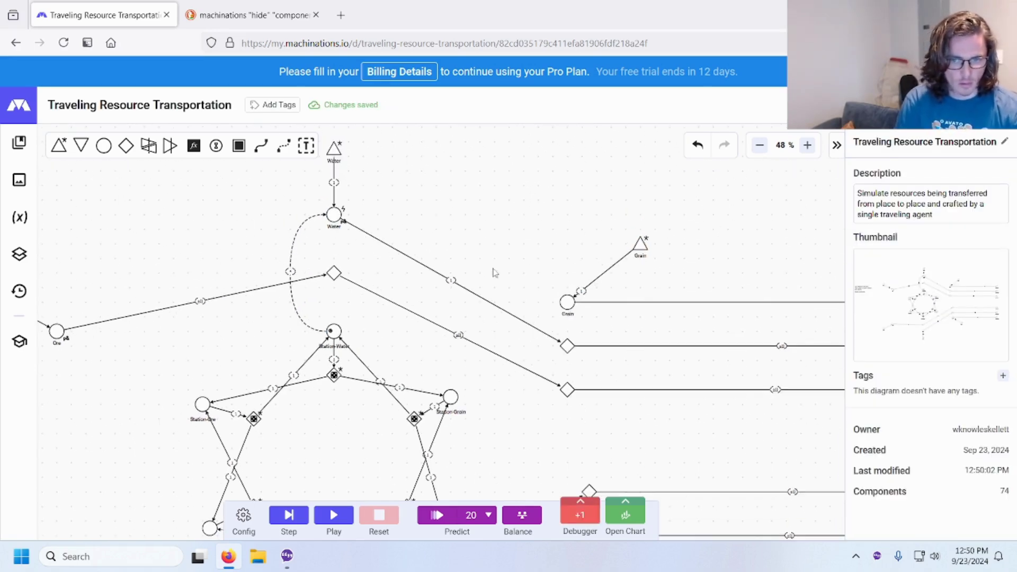
pyautogui.click(334, 514)
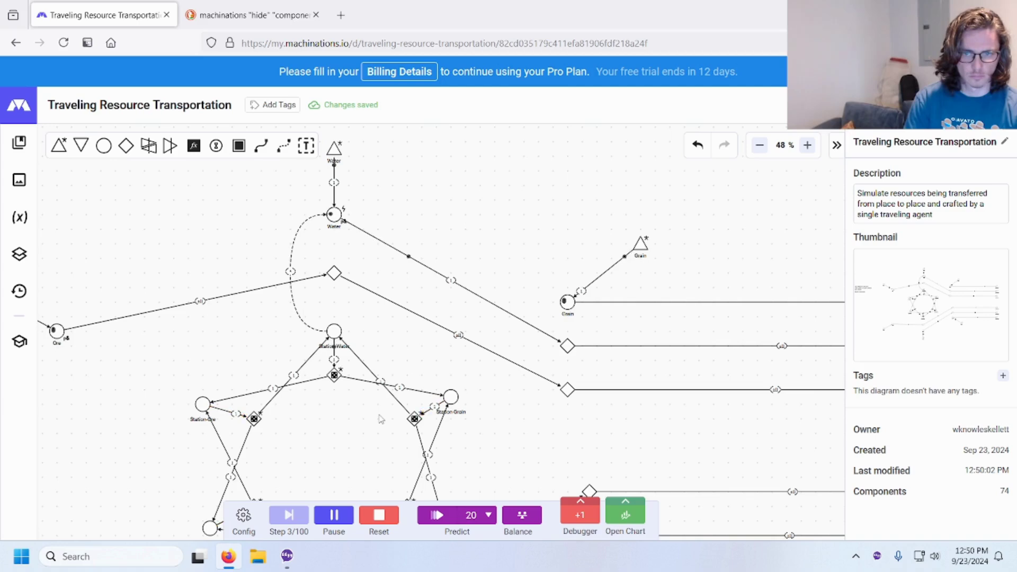
pyautogui.click(452, 281)
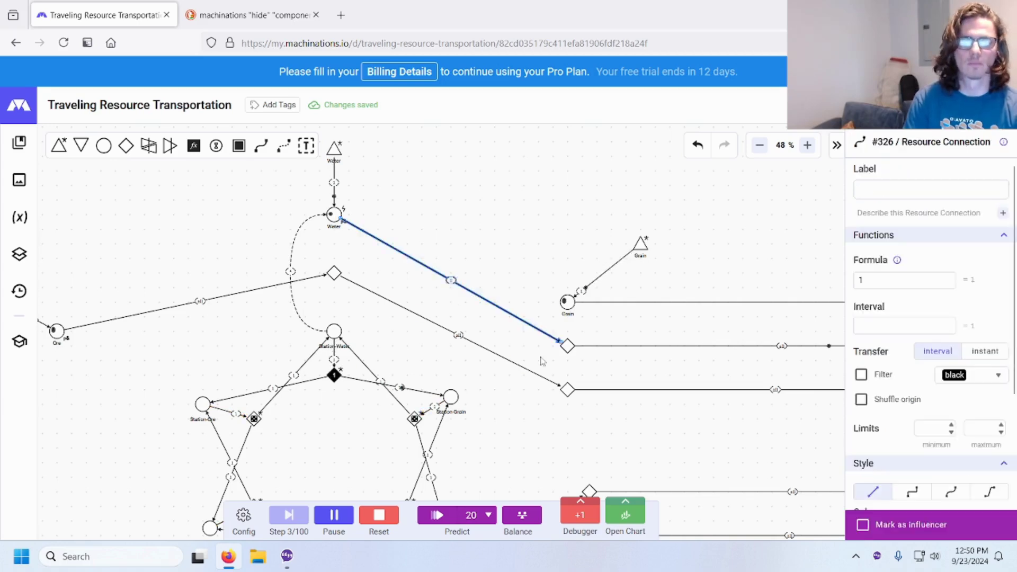
pyautogui.moveTo(883, 279); pyautogui.dragTo(807, 282)
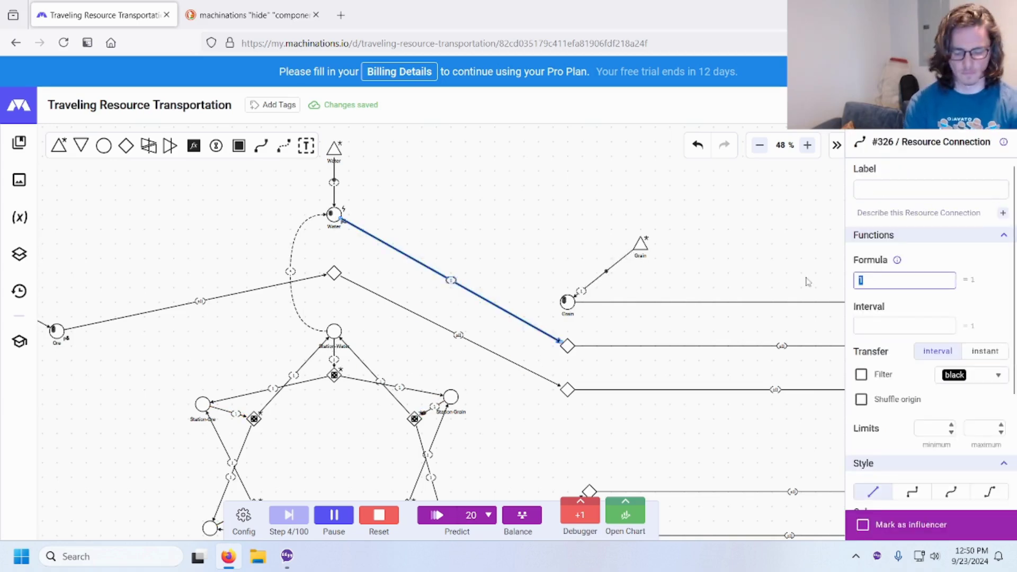
pyautogui.write('all')
pyautogui.click(545, 221)
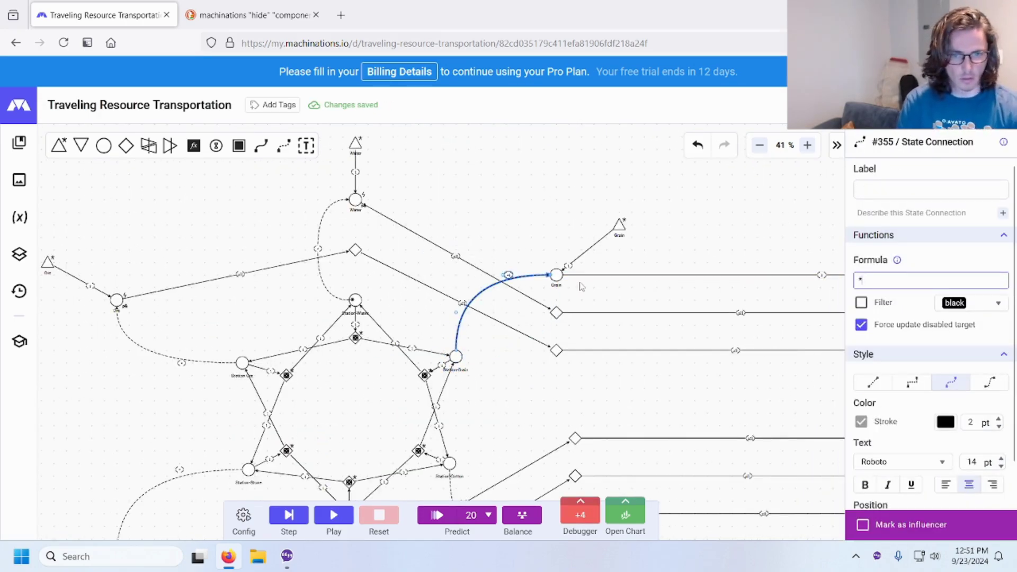
# Set the Grain pool's trigger to Enabling and its action to push-all.
pyautogui.click(556, 274)
pyautogui.click(989, 285)
pyautogui.click(966, 315)
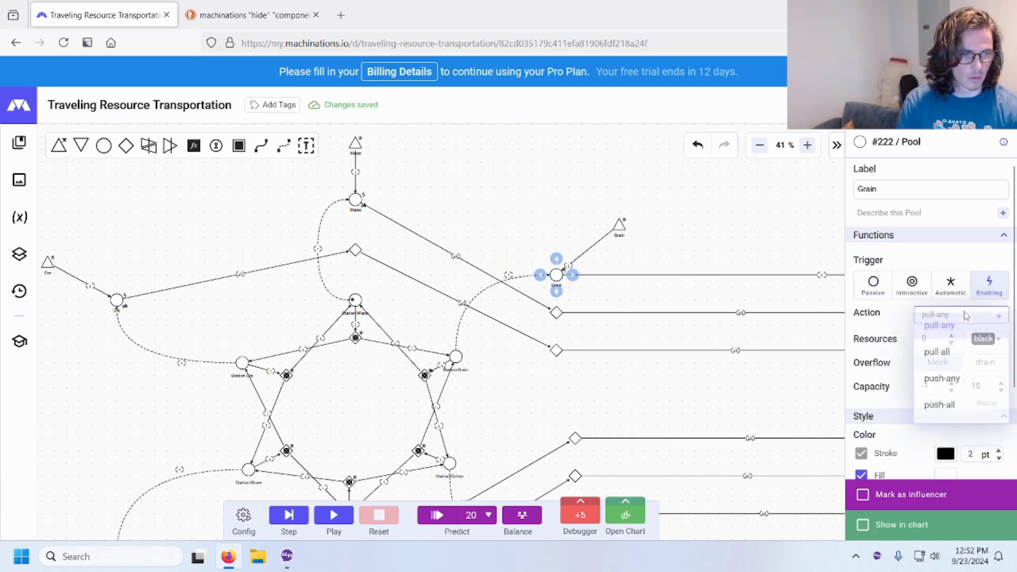
pyautogui.click(948, 404)
pyautogui.click(568, 196)
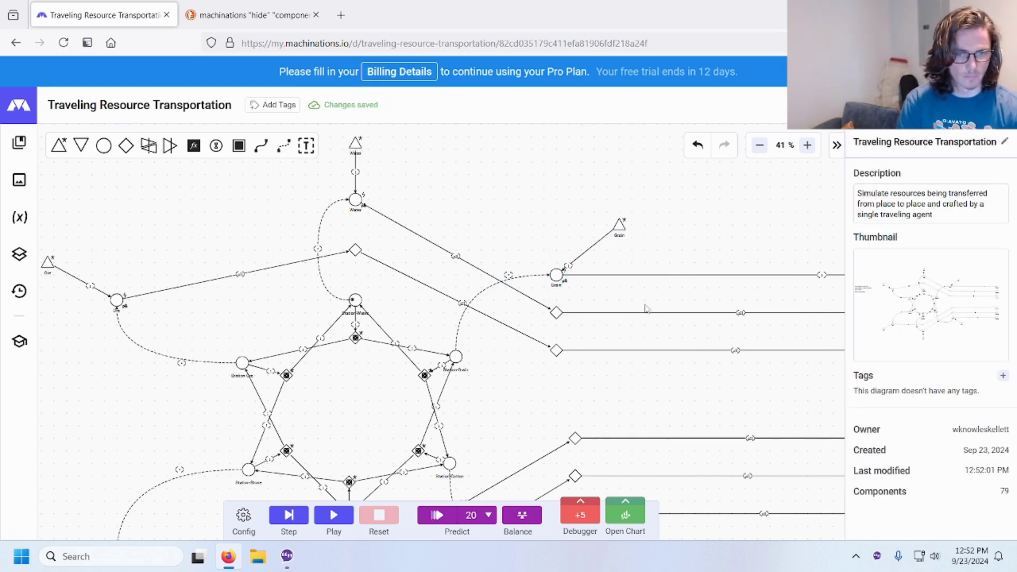
# Set the Carried-Water pool's trigger to Passive.
pyautogui.hscroll(5, 645, 309)
pyautogui.scroll(-2, 645, 309)
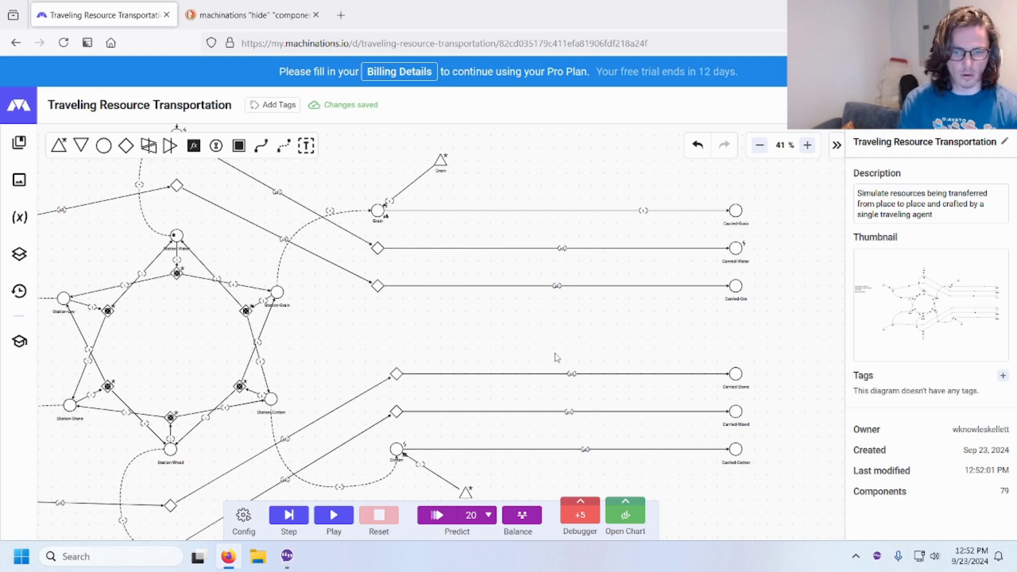
pyautogui.scroll(-3, 556, 357)
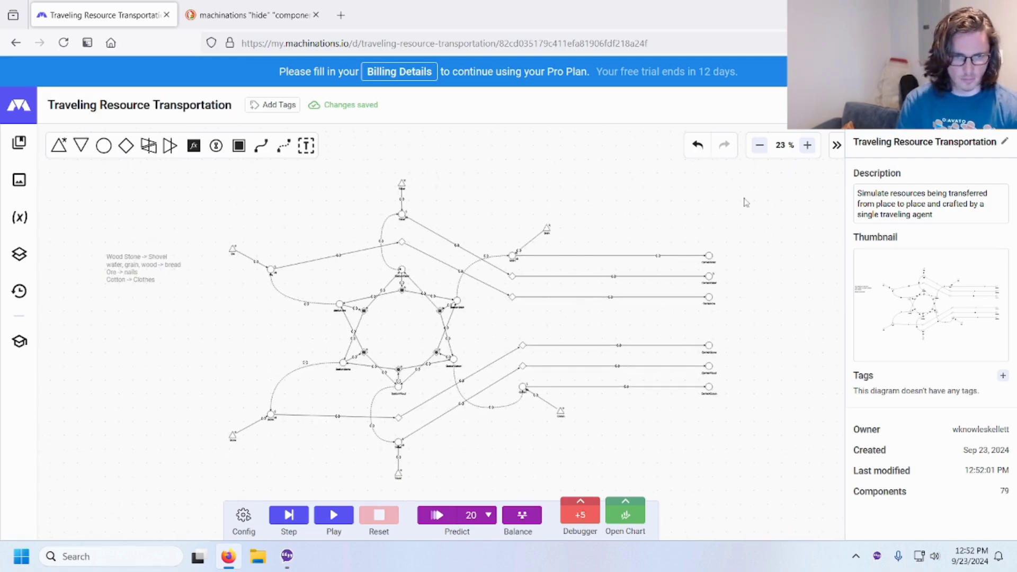
pyautogui.click(709, 276)
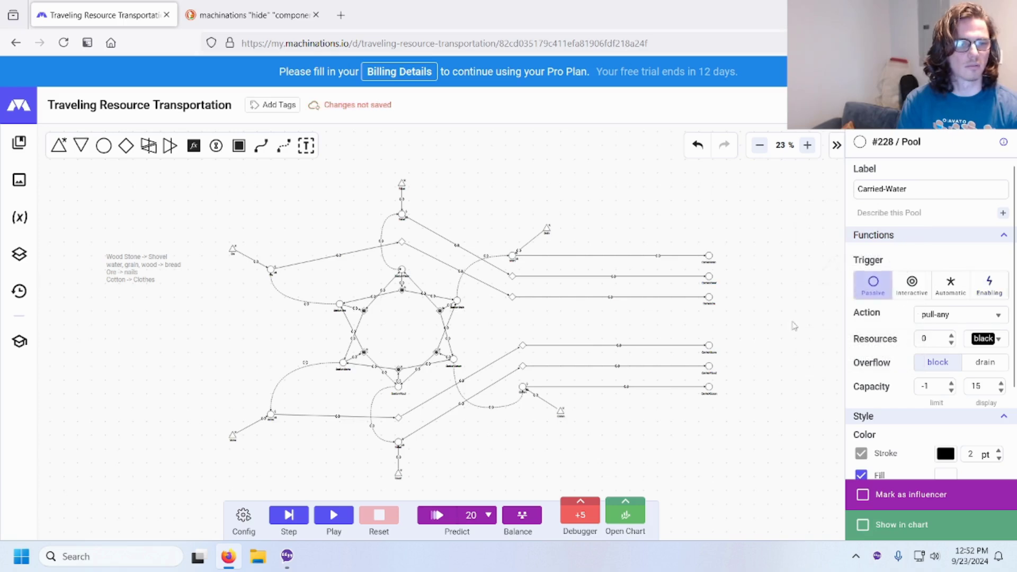
pyautogui.click(736, 337)
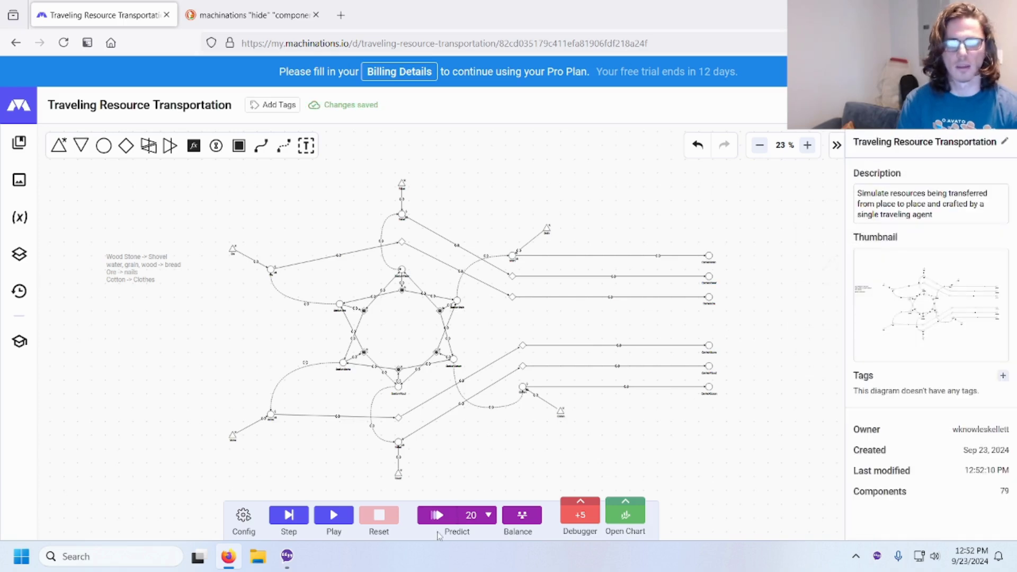
# Run the simulation and watch the agent travel between the stations and release resources.
pyautogui.click(334, 514)
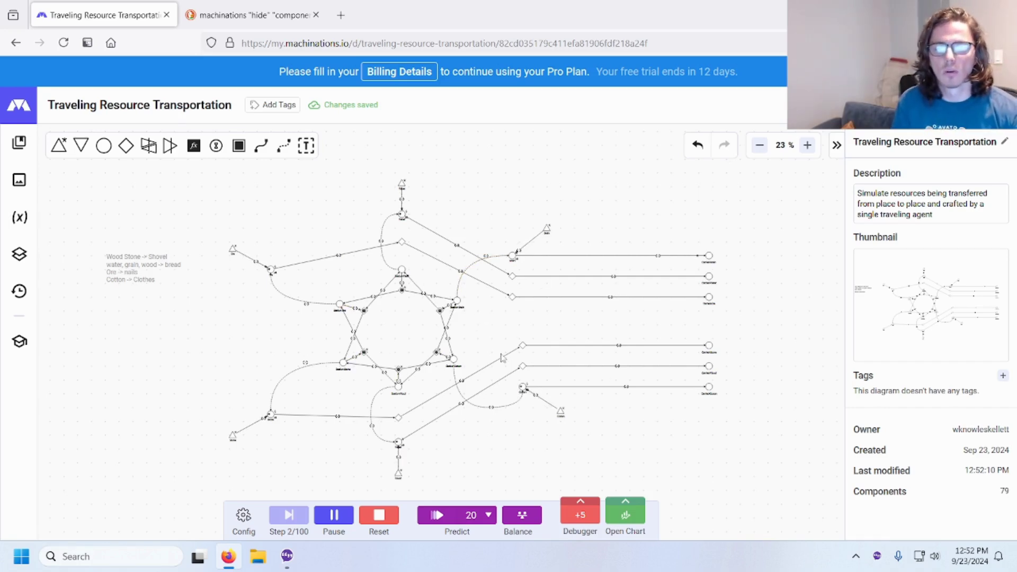
pyautogui.scroll(5, 501, 358)
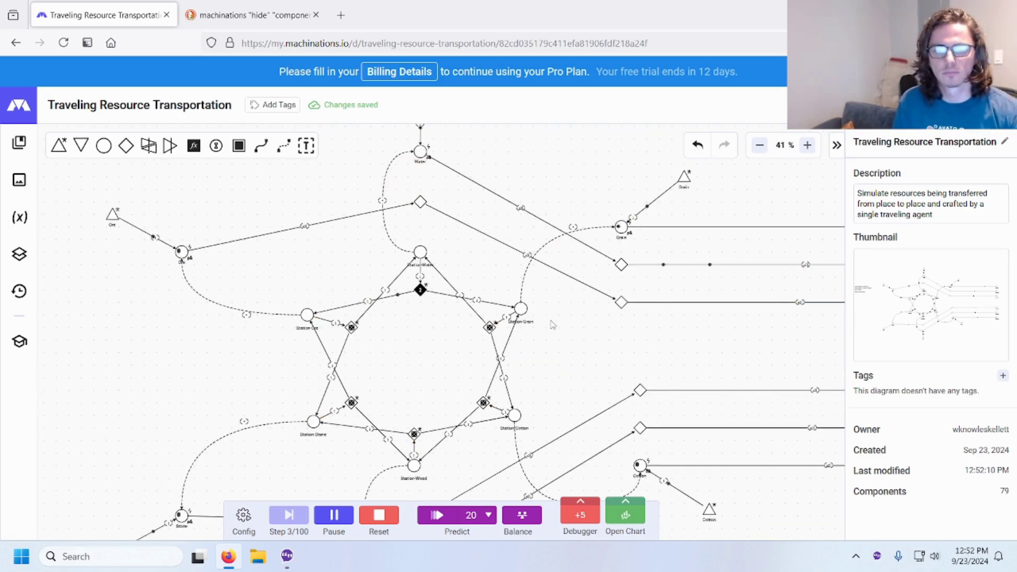
pyautogui.moveTo(551, 324); pyautogui.dragTo(547, 387)
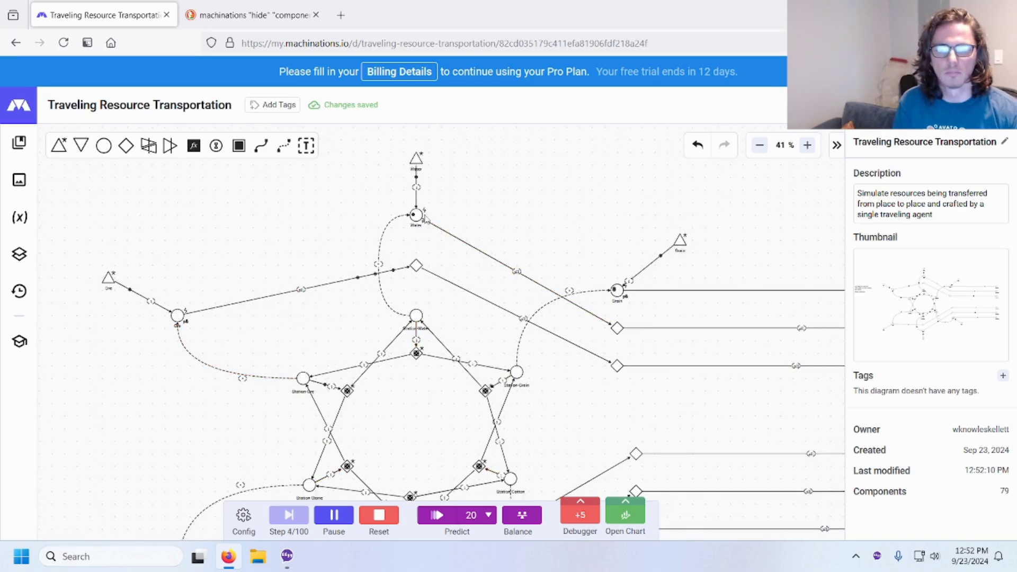
pyautogui.scroll(-3, 529, 424)
pyautogui.moveTo(530, 411); pyautogui.dragTo(535, 327)
# Set the stroke color to green for all pools, gates and connections of the station ring.
pyautogui.click(468, 258)
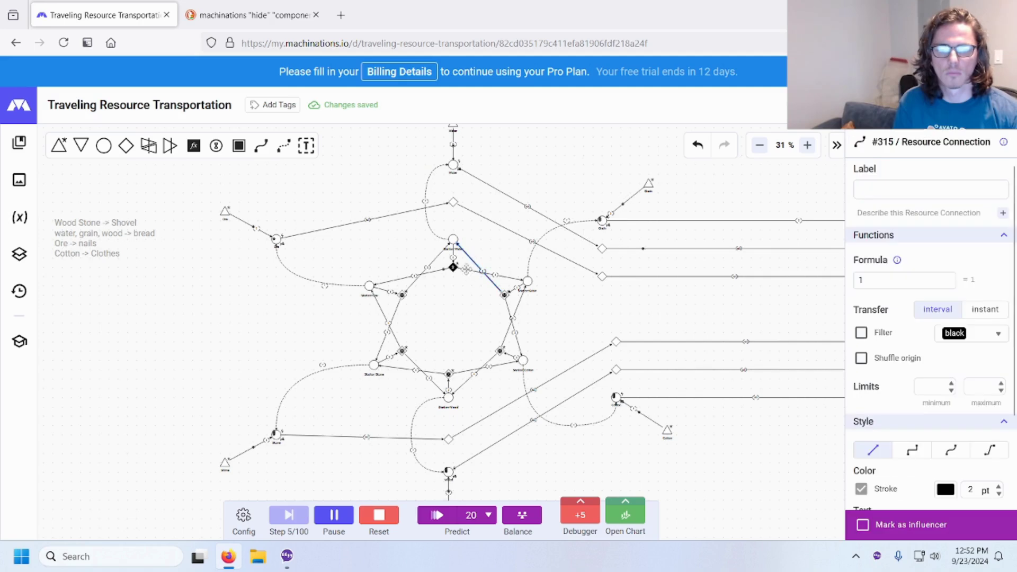
pyautogui.keyDown('shift'); pyautogui.click(468, 272); pyautogui.keyUp('shift')
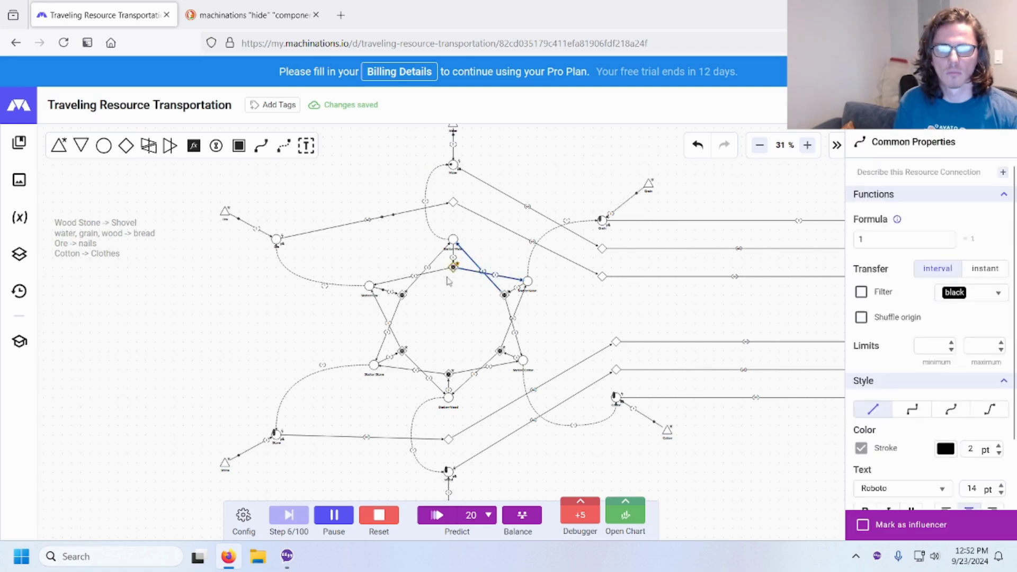
pyautogui.moveTo(347, 240); pyautogui.dragTo(544, 410)
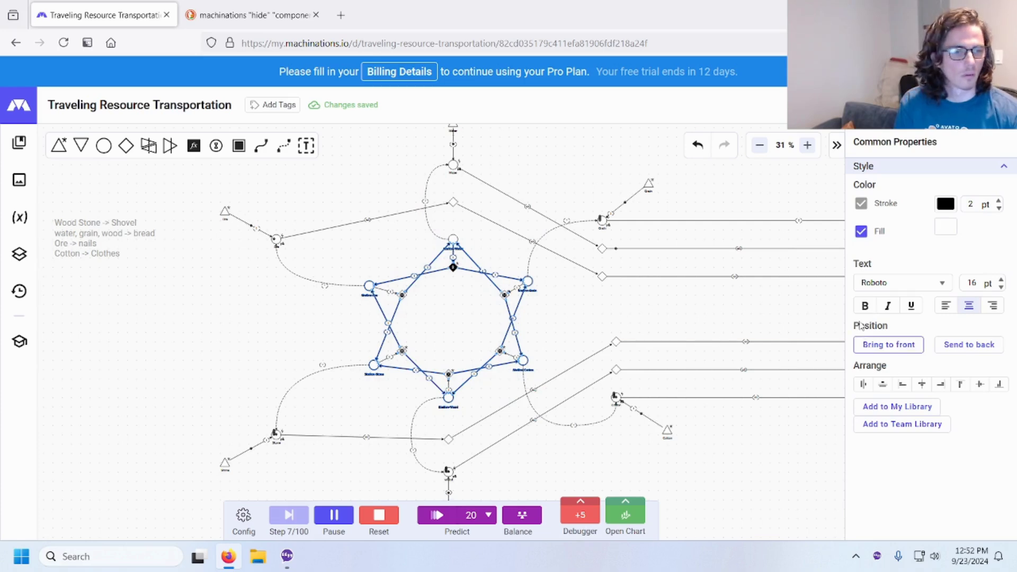
pyautogui.click(947, 205)
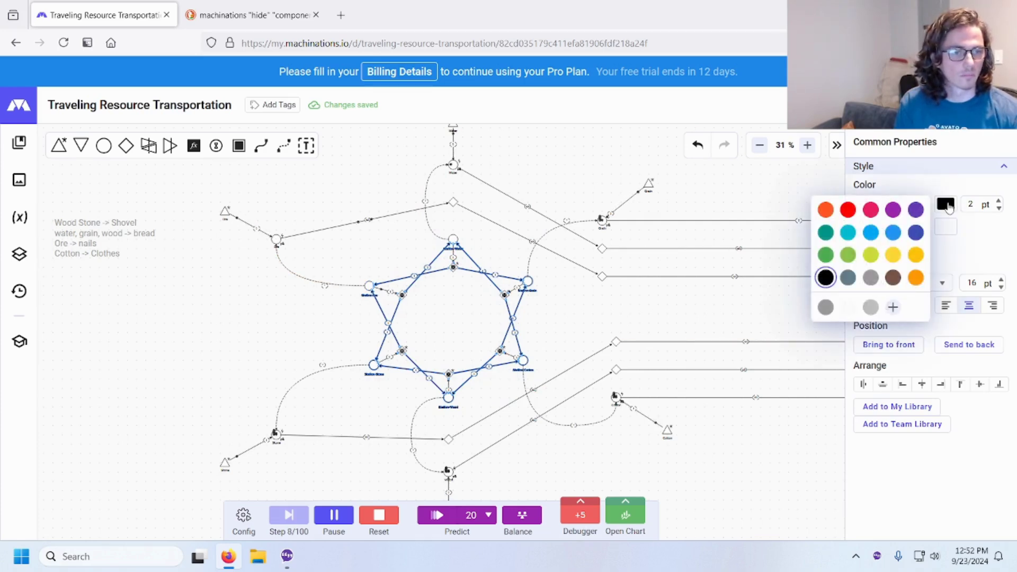
pyautogui.click(826, 255)
pyautogui.click(583, 326)
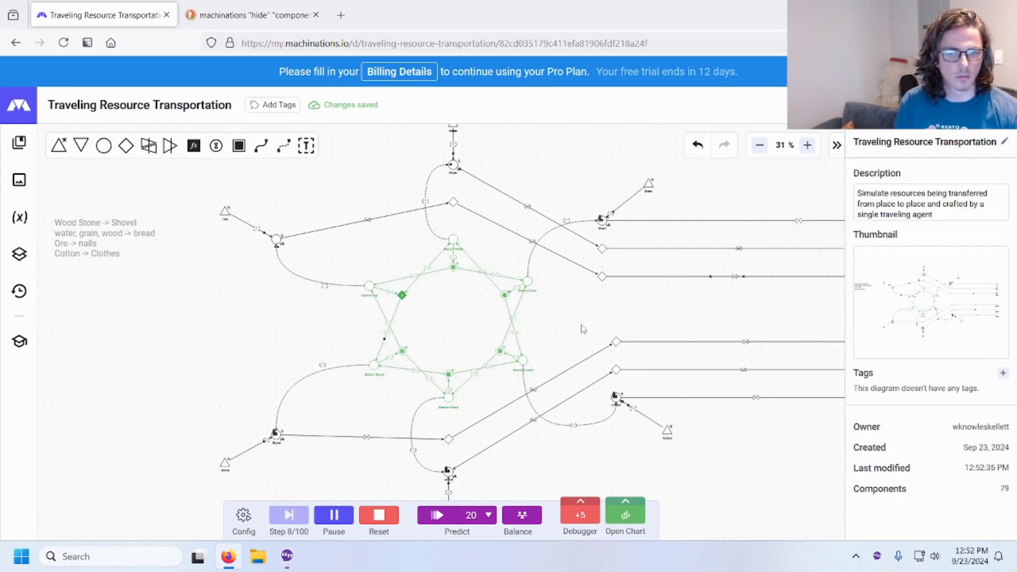
# Follow the running simulation to examine how resources flow from the visited stations into the Carried pools.
pyautogui.moveTo(655, 311); pyautogui.dragTo(478, 304)
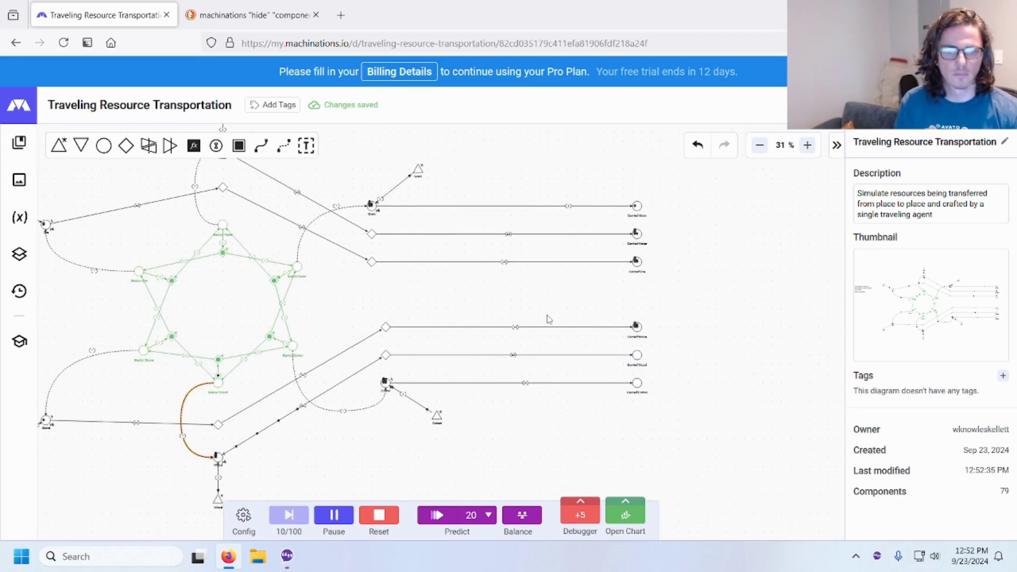
pyautogui.scroll(-2, 634, 332)
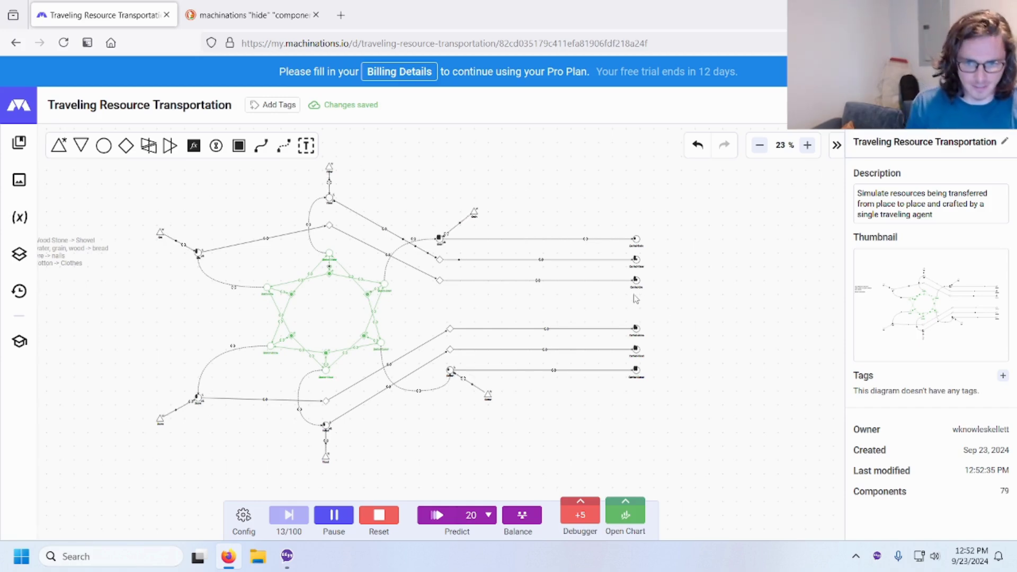
pyautogui.scroll(5, 562, 326)
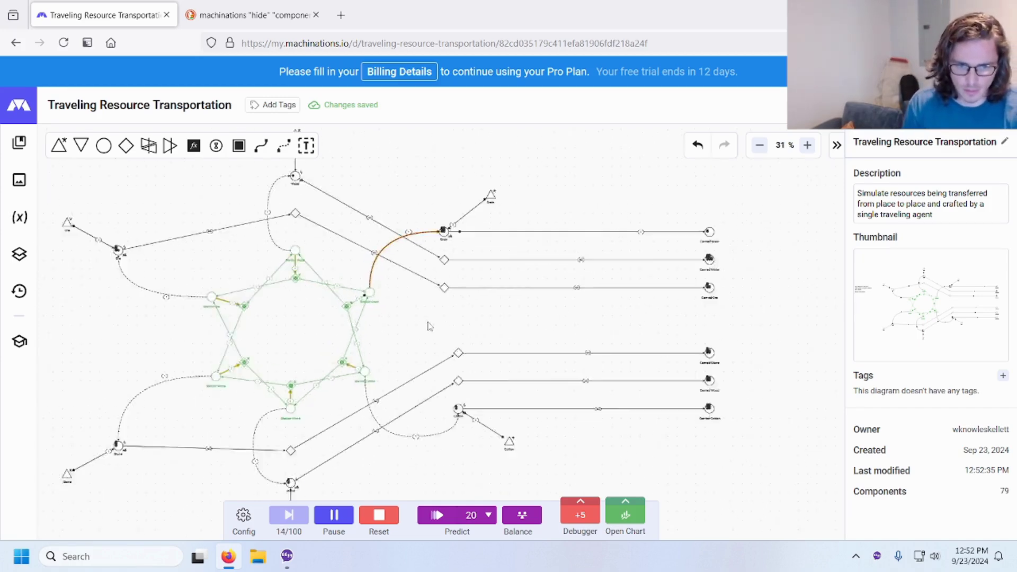
pyautogui.scroll(-2, 431, 326)
pyautogui.moveTo(433, 323); pyautogui.dragTo(536, 288)
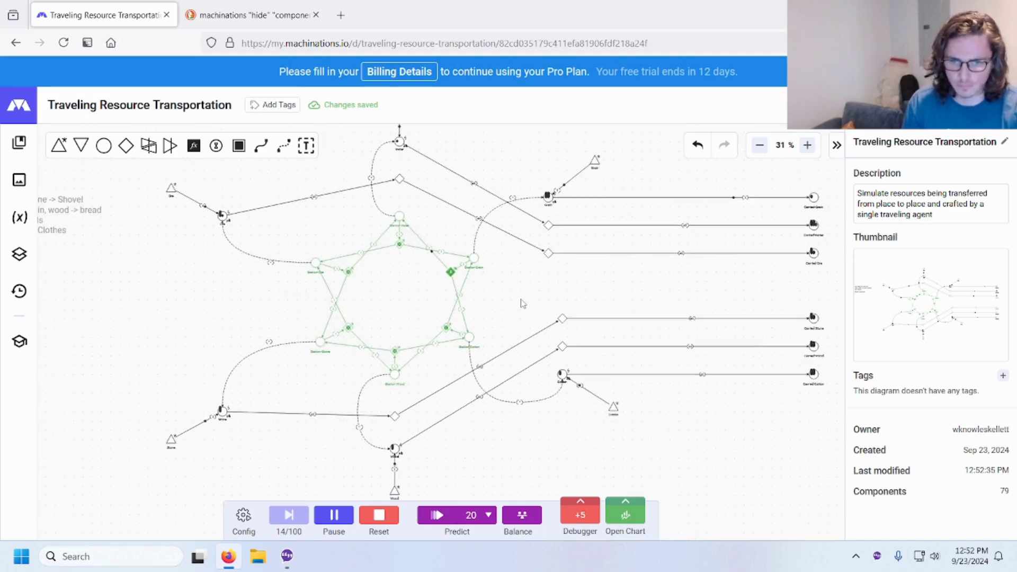
# Follow the agent around the green station ring in the running simulation and inspect the Station-Cotton pool it visits.
pyautogui.scroll(1, 522, 304)
pyautogui.scroll(-2, 523, 303)
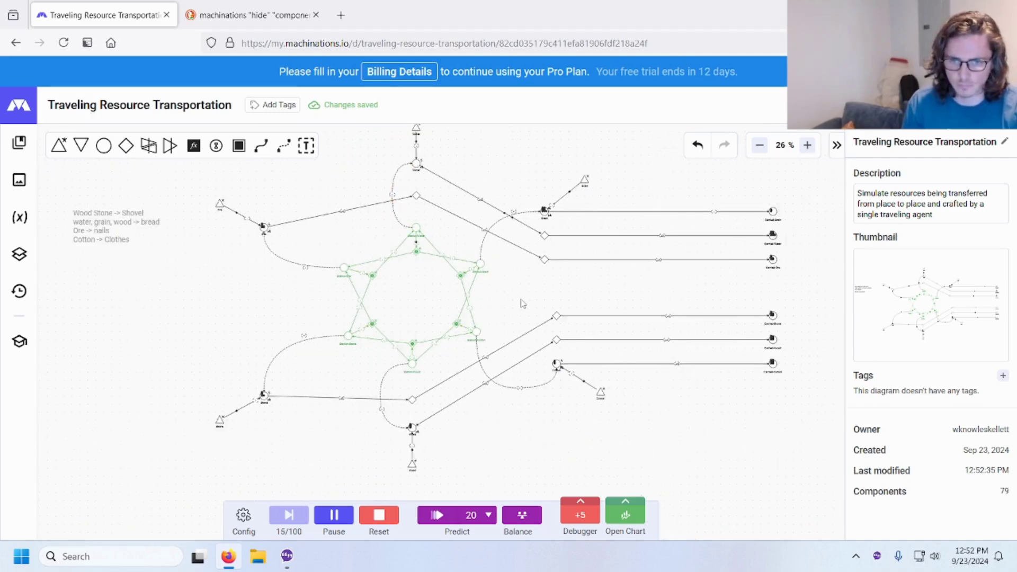
pyautogui.scroll(6, 459, 295)
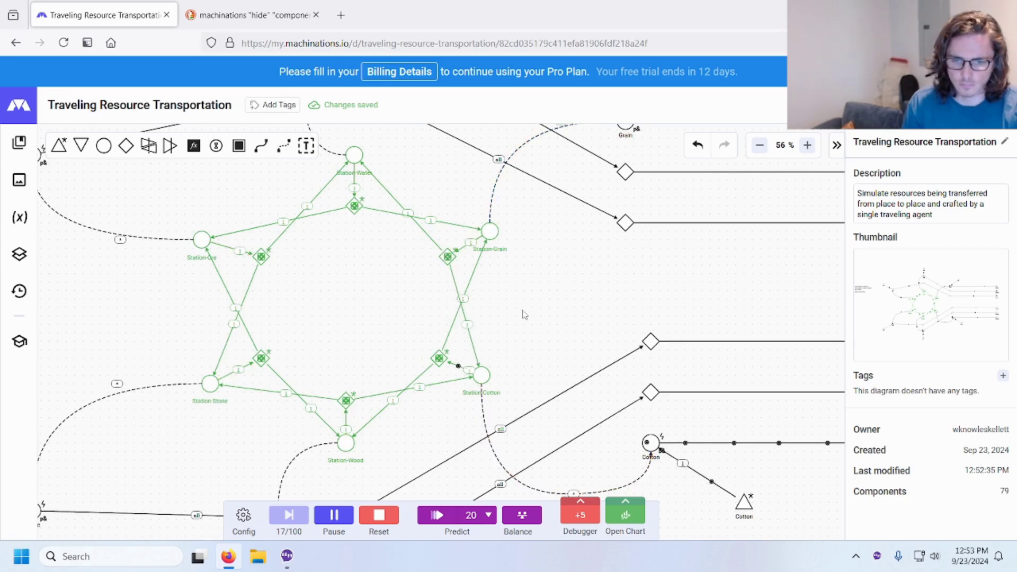
pyautogui.click(485, 378)
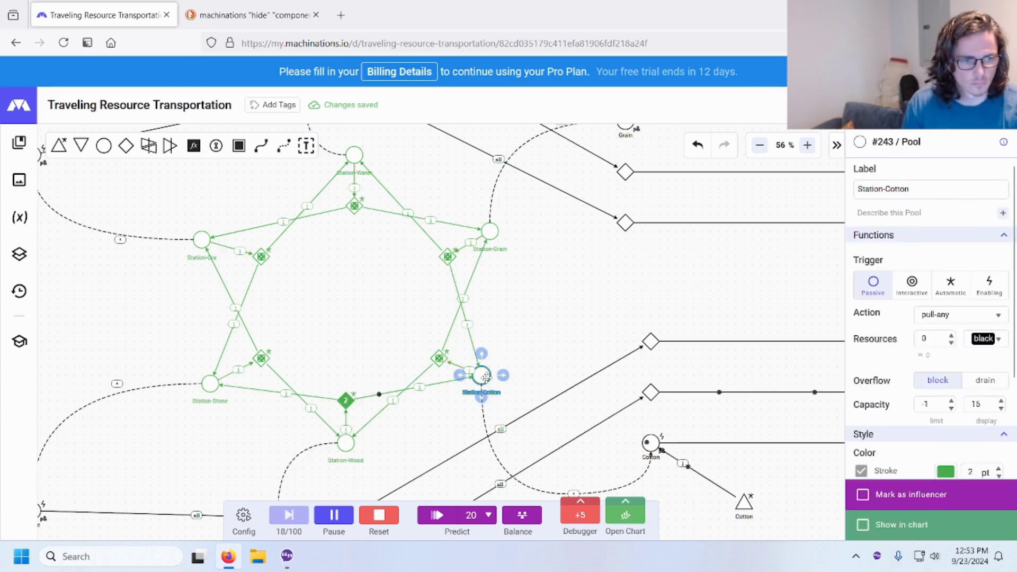
pyautogui.click(547, 322)
pyautogui.scroll(-5, 551, 321)
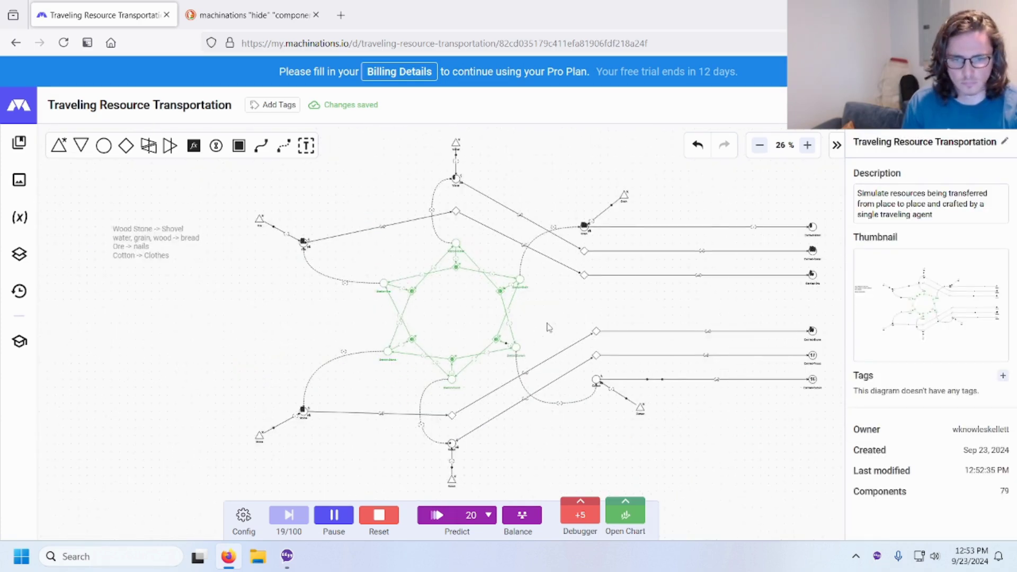
# Examine how the six Carried pools accumulate Grain, Water, Ore, Stone, Wood and Cotton as the simulation runs.
pyautogui.scroll(4, 566, 319)
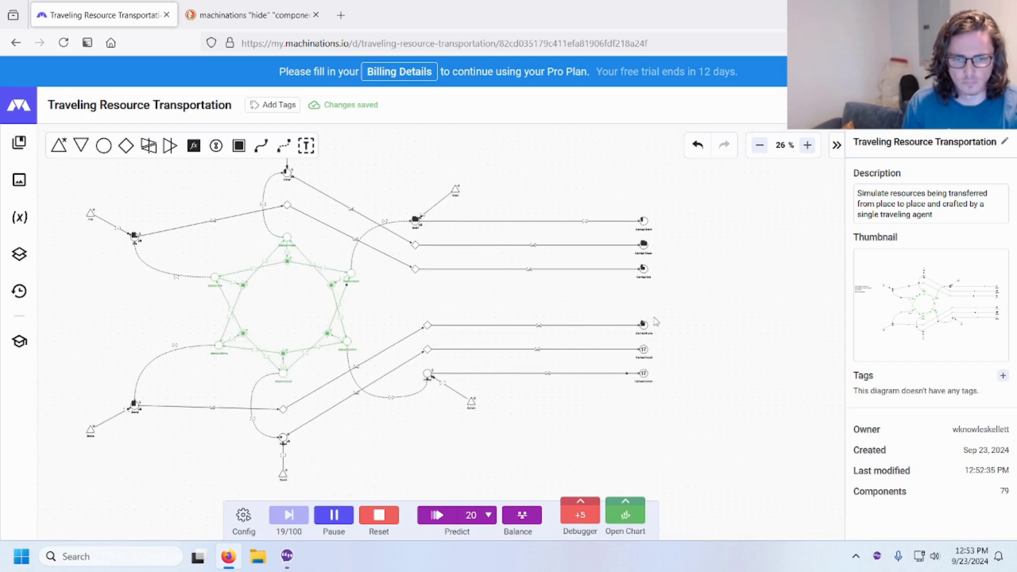
pyautogui.scroll(1, 657, 318)
pyautogui.scroll(1, 644, 371)
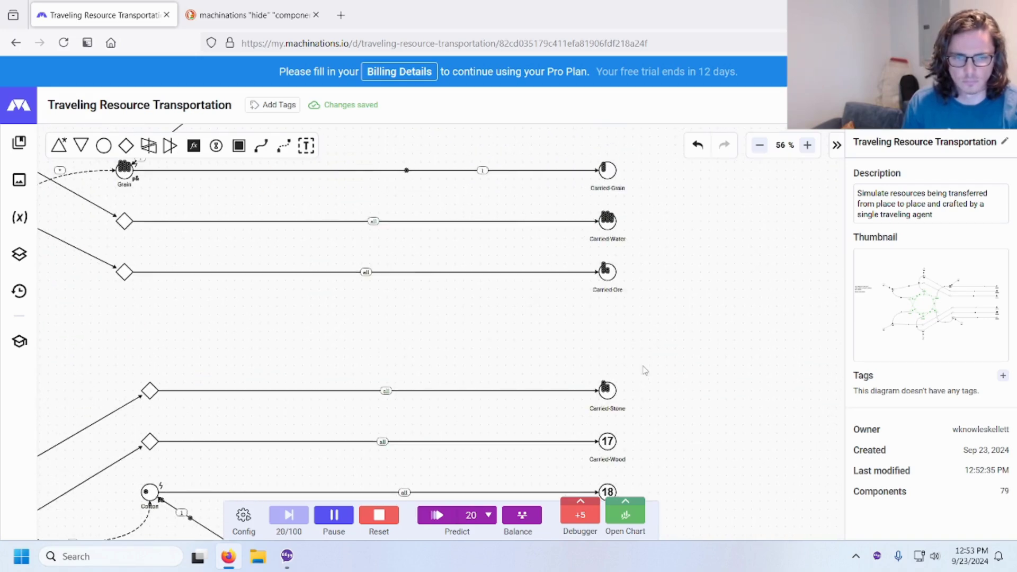
pyautogui.scroll(-3, 645, 371)
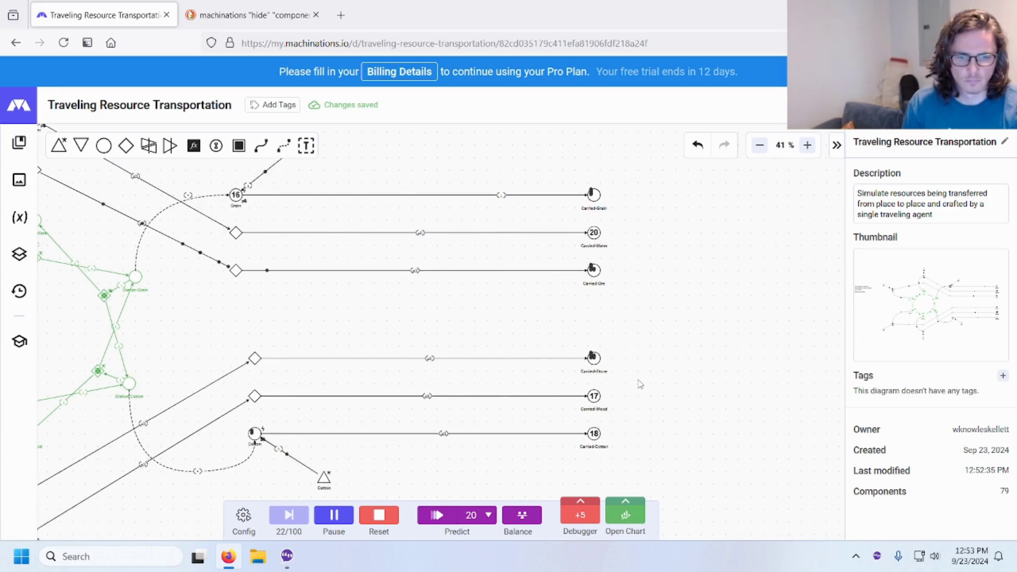
pyautogui.scroll(1, 640, 383)
pyautogui.scroll(-6, 639, 383)
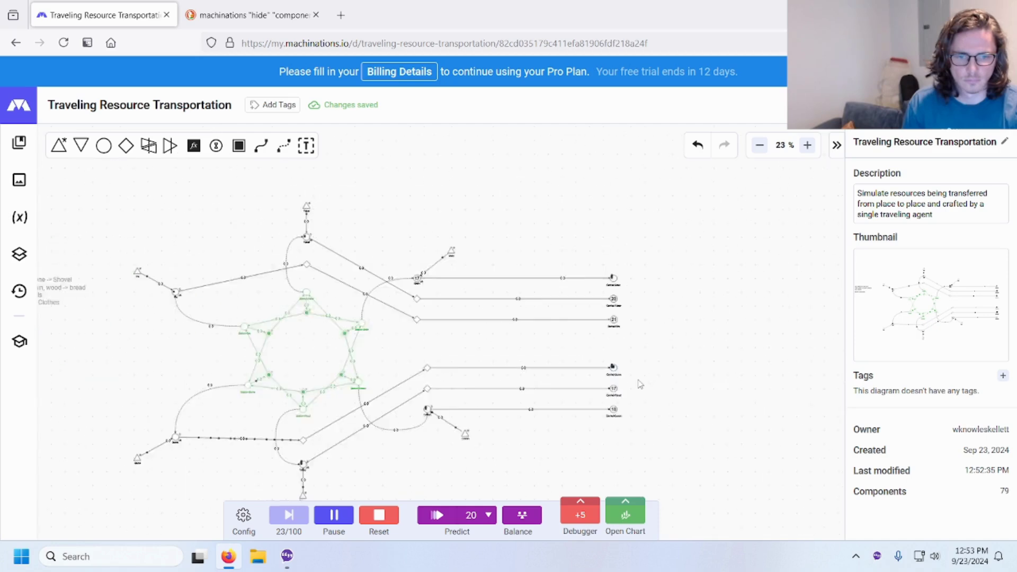
# Watch the random gates of the station ring to check how the agent moves on from one station to another.
pyautogui.scroll(3, 472, 377)
pyautogui.moveTo(540, 368); pyautogui.dragTo(620, 338)
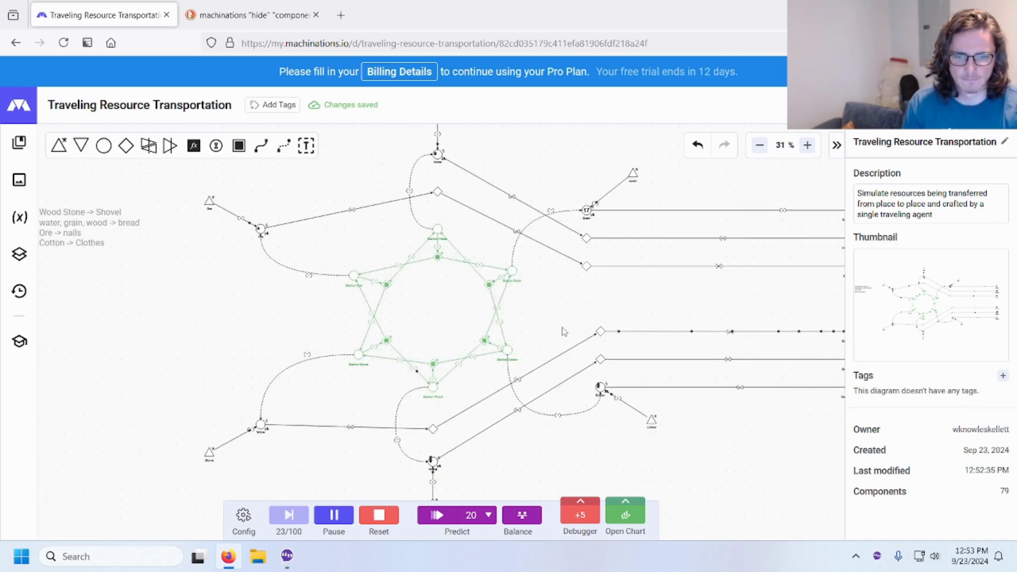
pyautogui.scroll(6, 473, 317)
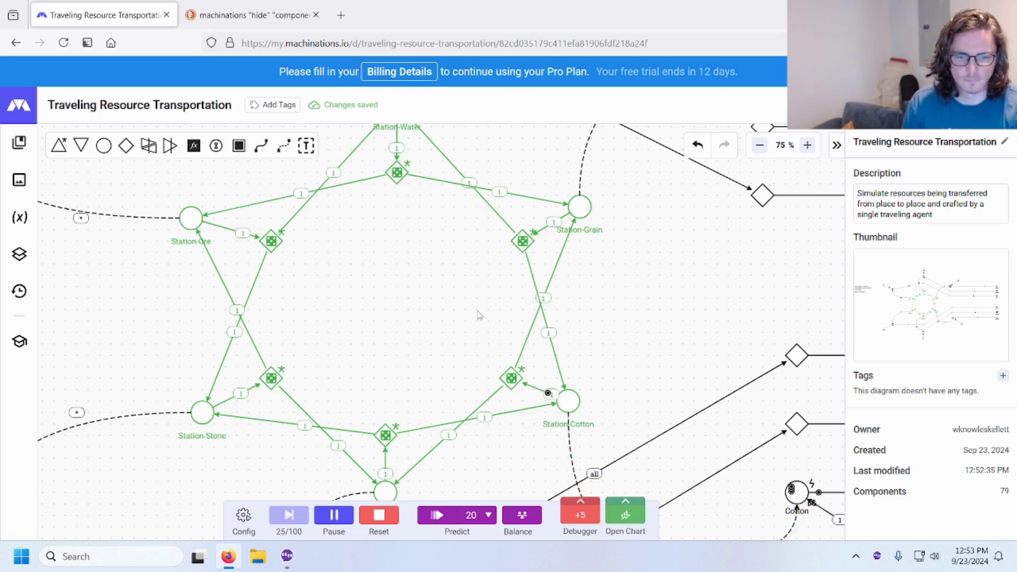
pyautogui.scroll(-6, 479, 314)
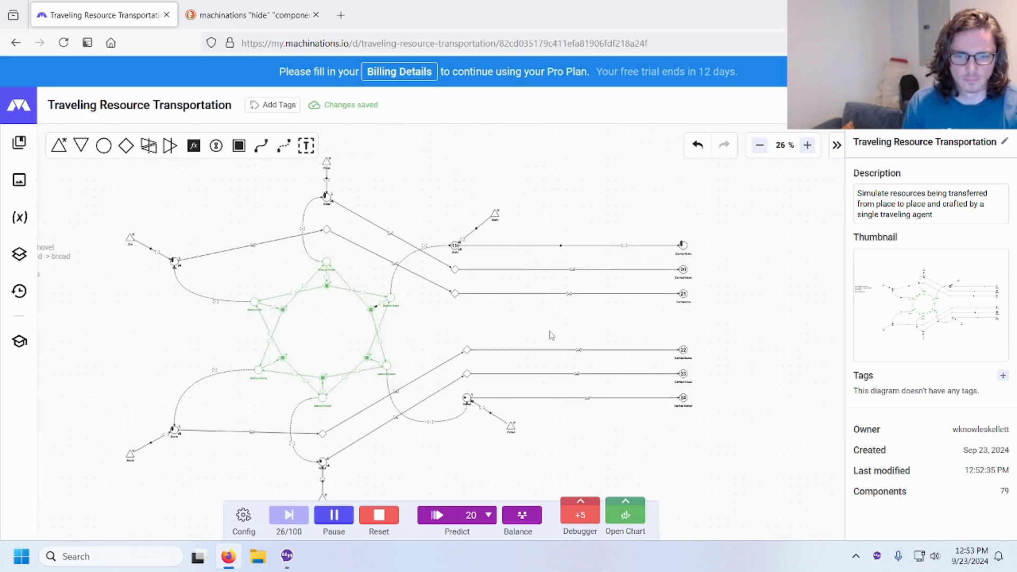
pyautogui.scroll(4, 551, 335)
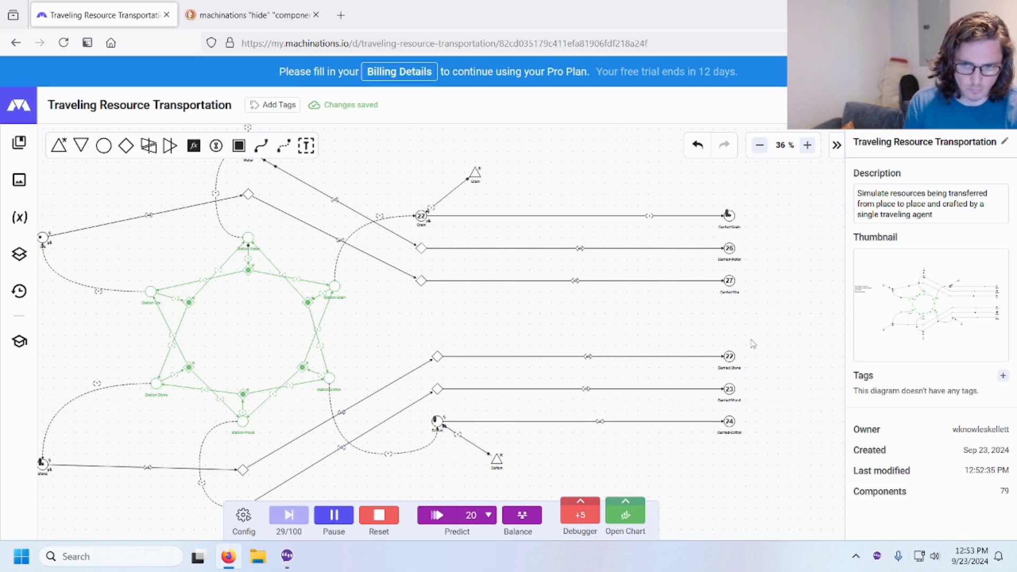
pyautogui.hscroll(-5, 366, 328)
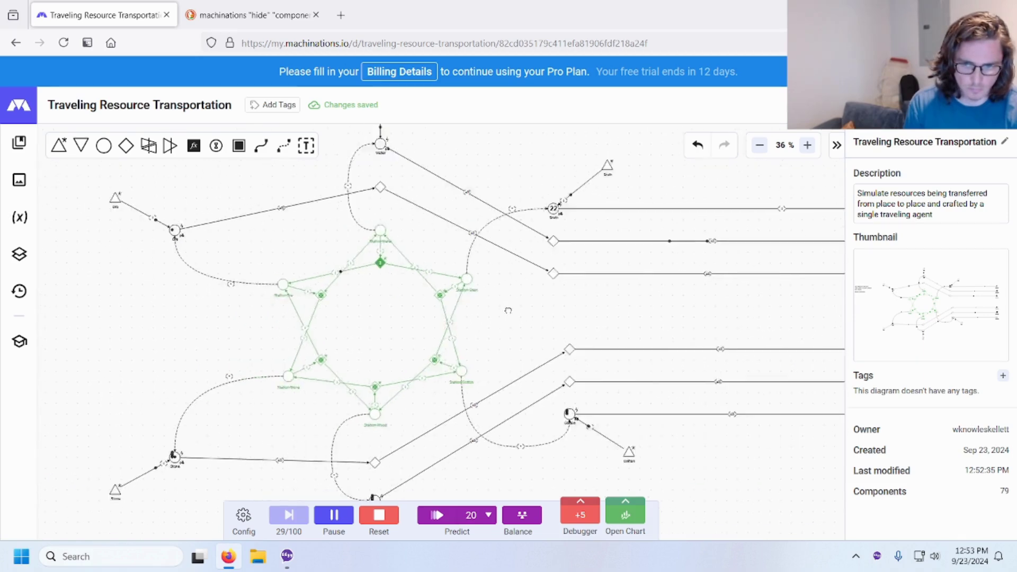
pyautogui.scroll(4, 389, 325)
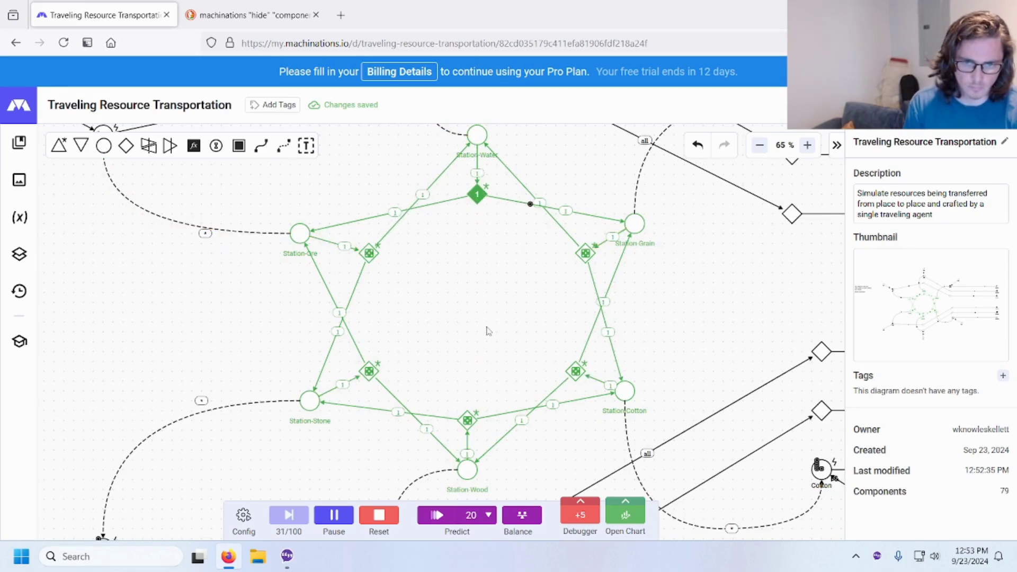
pyautogui.scroll(-5, 486, 331)
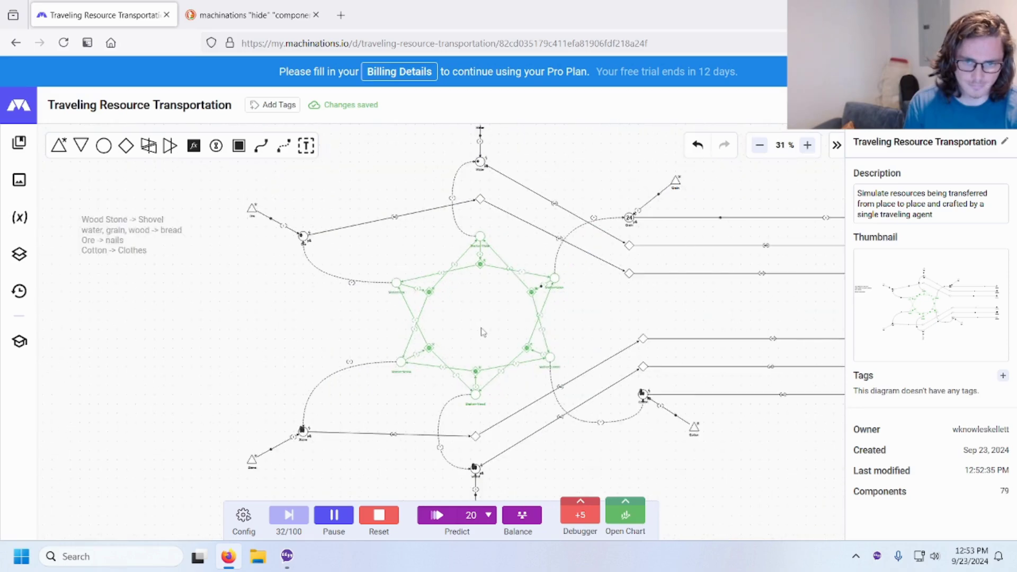
# Review the whole running diagram, from the crafting notes and resource sources to the Carried pools.
pyautogui.moveTo(671, 322); pyautogui.dragTo(476, 339)
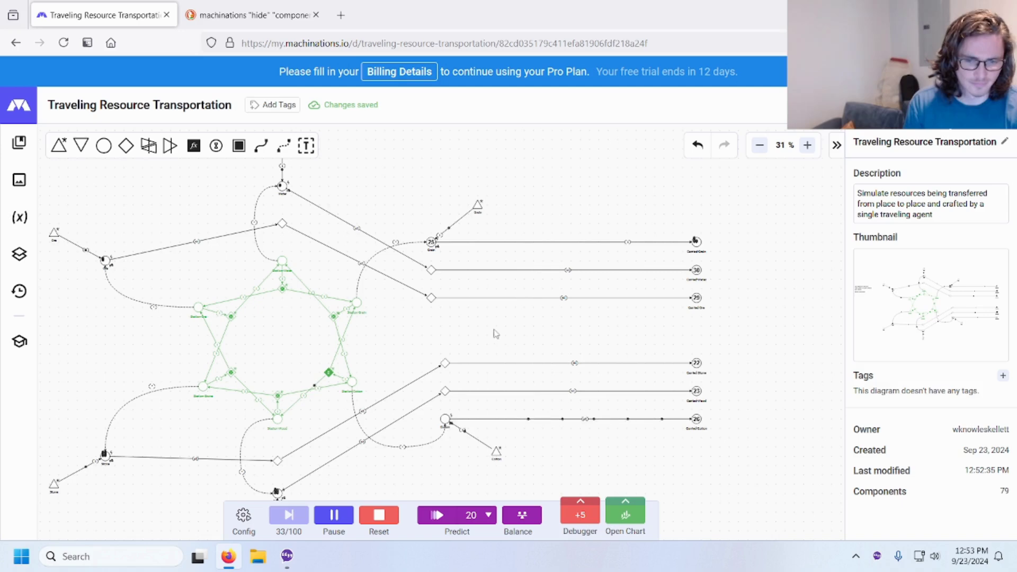
pyautogui.moveTo(487, 325); pyautogui.dragTo(598, 305)
pyautogui.scroll(-1, 597, 306)
pyautogui.scroll(-1, 589, 316)
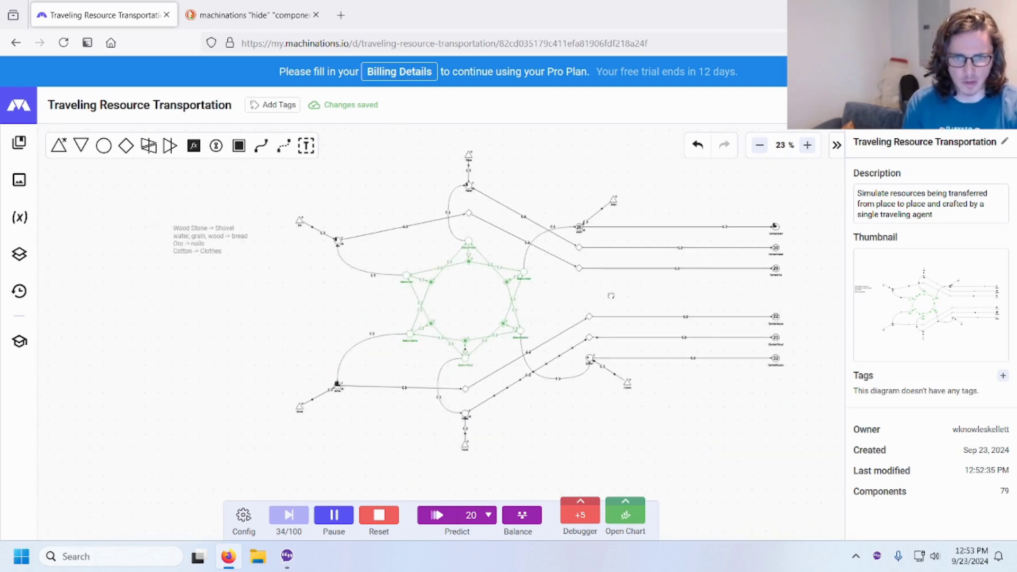
pyautogui.scroll(1, 615, 300)
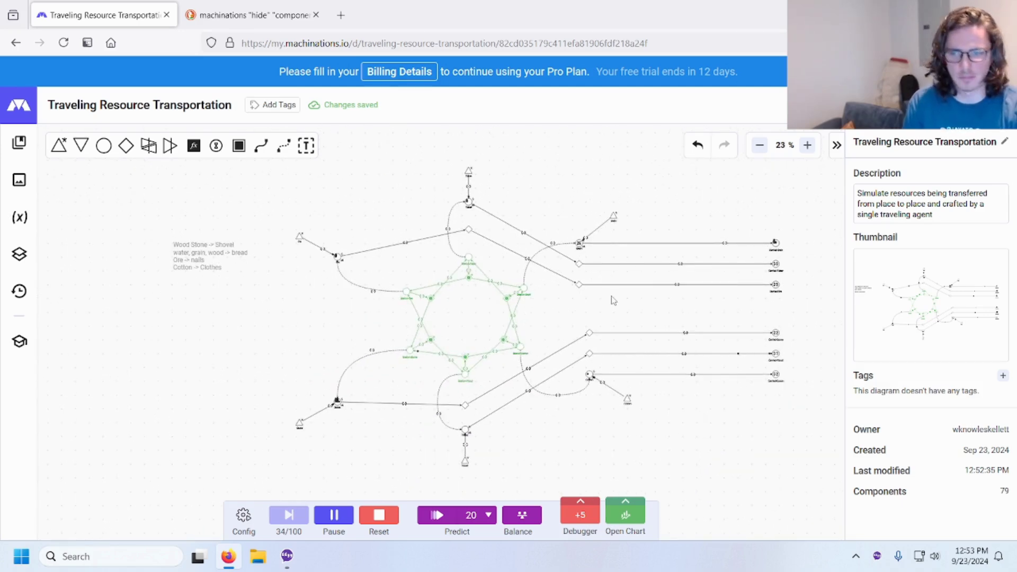
pyautogui.scroll(-1, 613, 301)
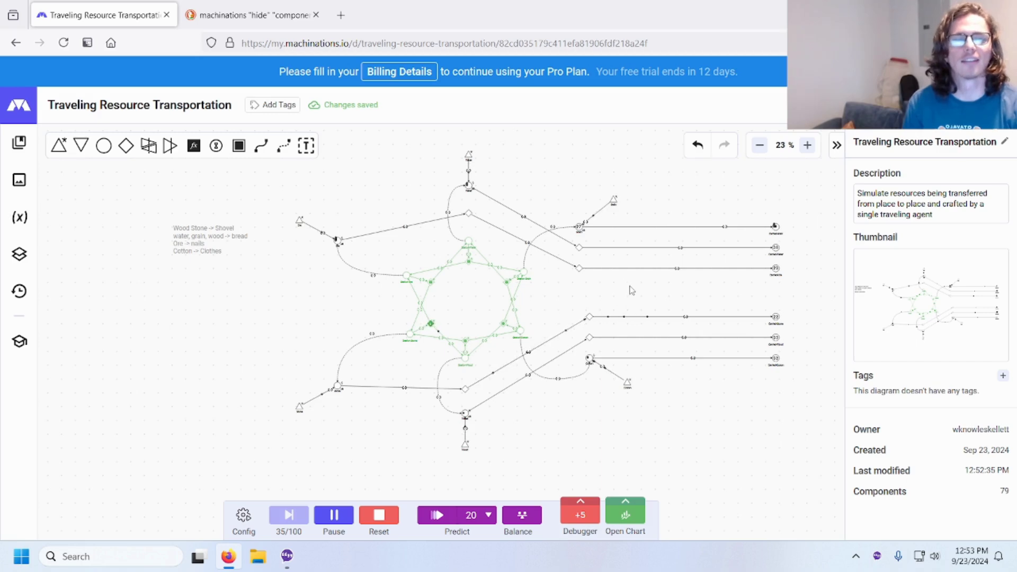